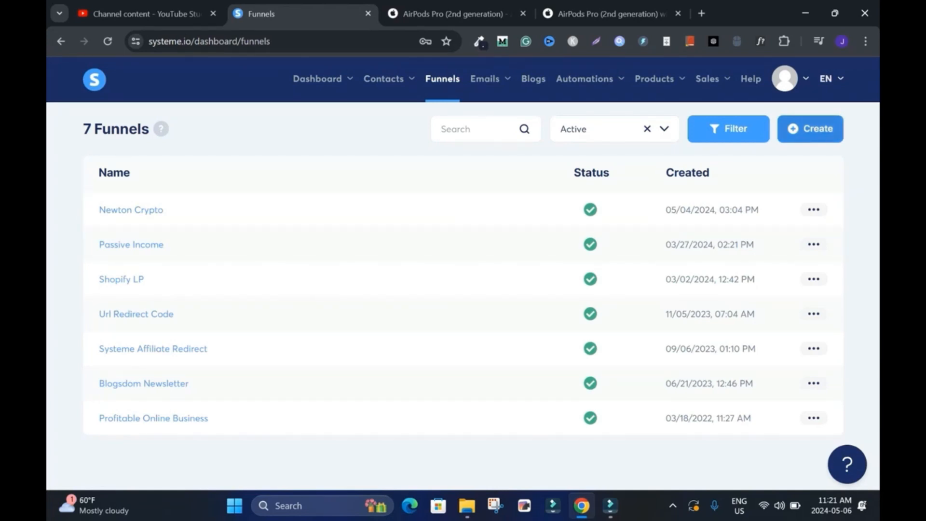
# Step: Start a new funnel and name it AirPod-Pro2
pyautogui.click(811, 128)
pyautogui.write('AirPod Pro2')
pyautogui.click(307, 190)
pyautogui.press('BackSpace')
pyautogui.write('-')
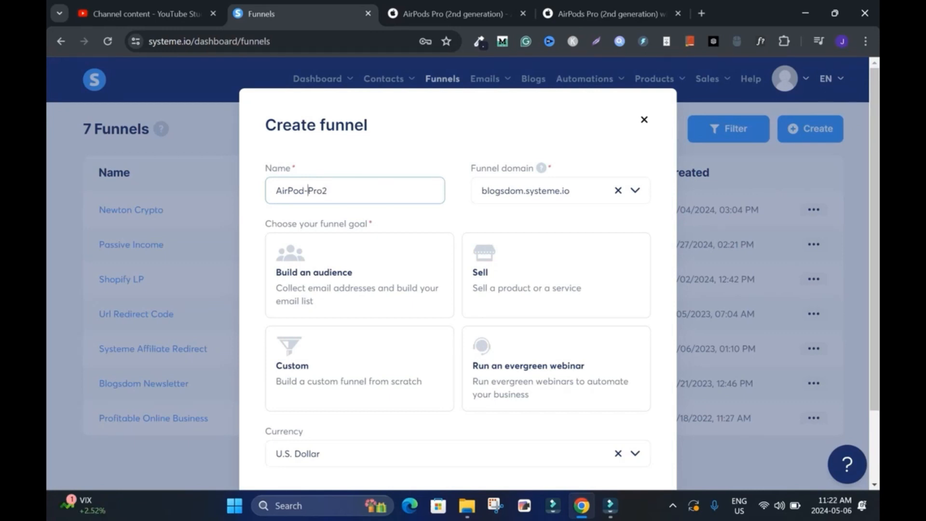
# Step: Choose the blogsdom.systeme.io domain and the Build an audience goal for the funnel, and save it
pyautogui.click(636, 191)
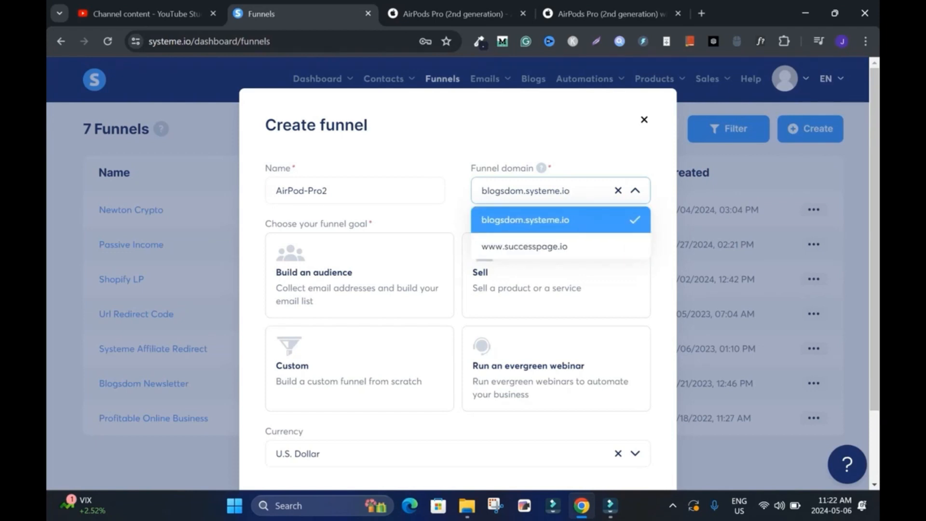
pyautogui.click(540, 220)
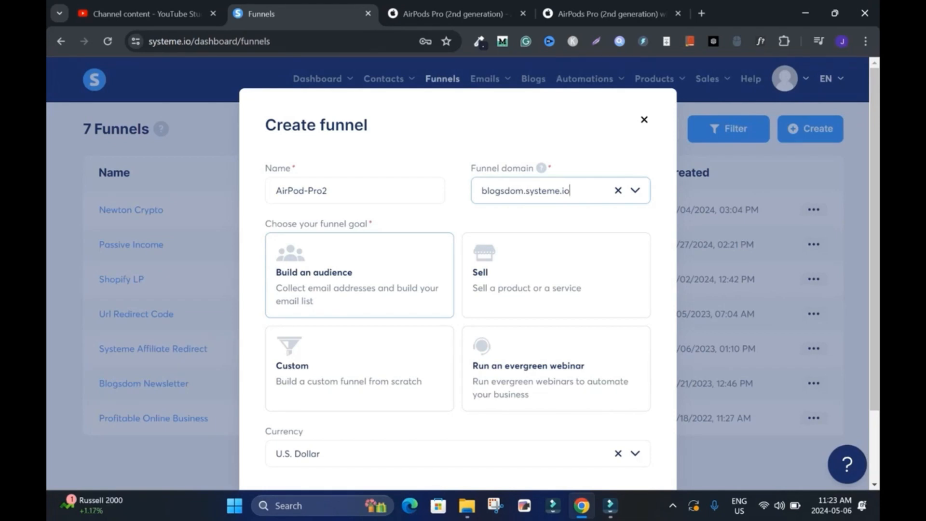
pyautogui.click(360, 276)
pyautogui.scroll(-3, 360, 276)
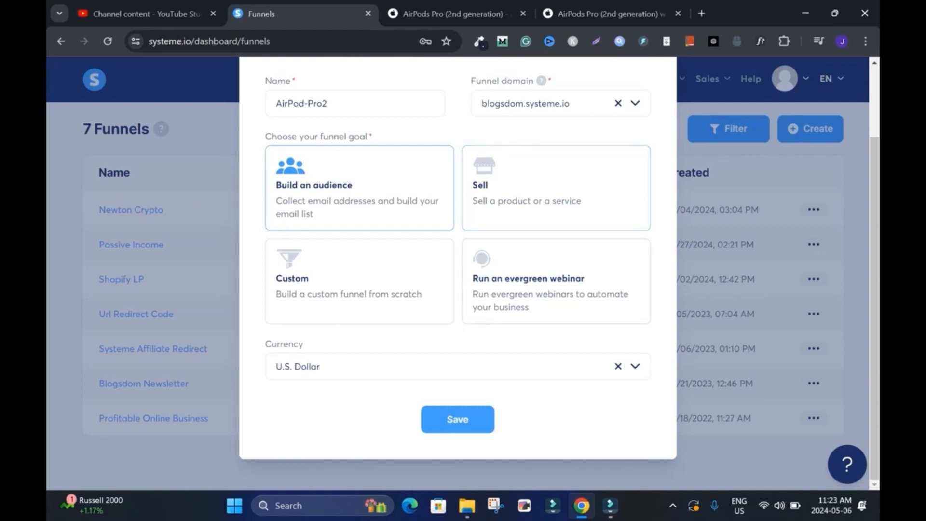
pyautogui.click(457, 419)
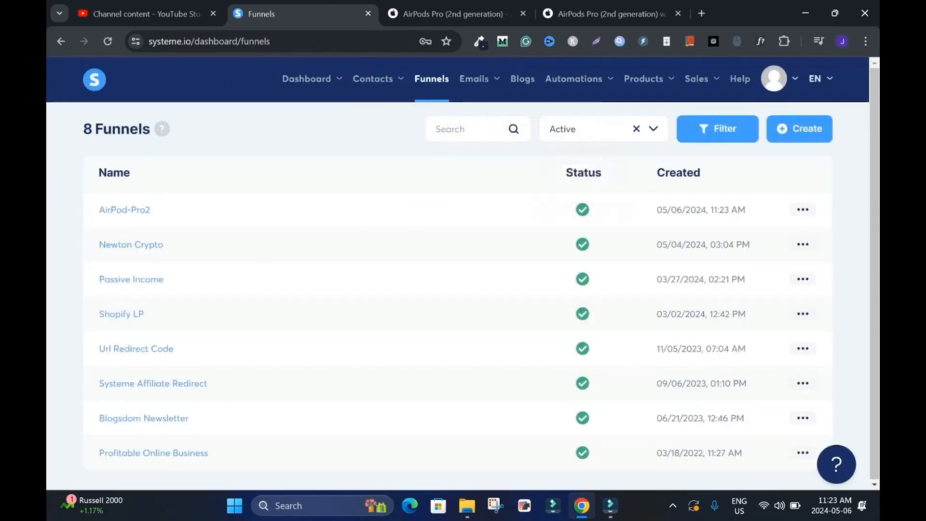
# Step: Open the AirPod-Pro2 funnel and remove its Thank You / Download Page step
pyautogui.click(124, 210)
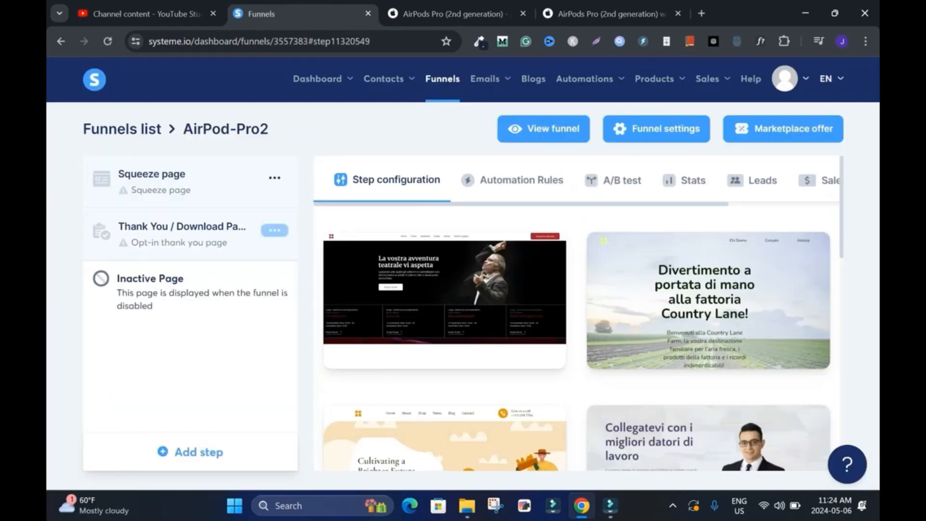
pyautogui.click(274, 231)
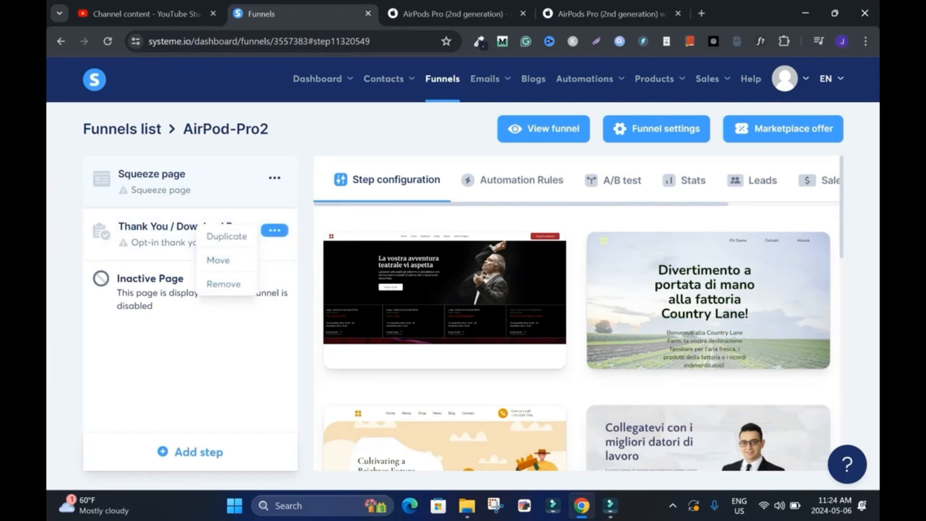
pyautogui.click(224, 283)
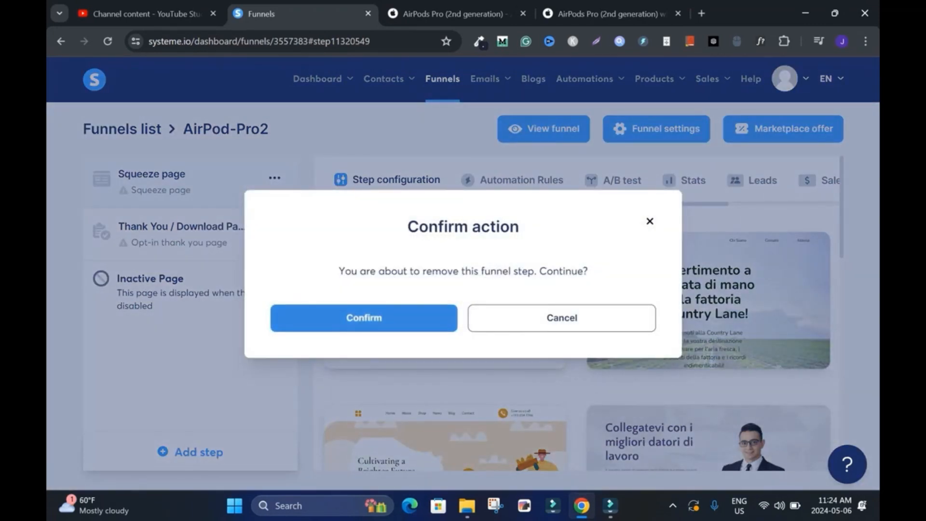
pyautogui.click(364, 318)
# Step: Preview the "Cattura il tuo per sempre" wedding template for the squeeze page, close the preview and select that template
pyautogui.scroll(-6, 443, 299)
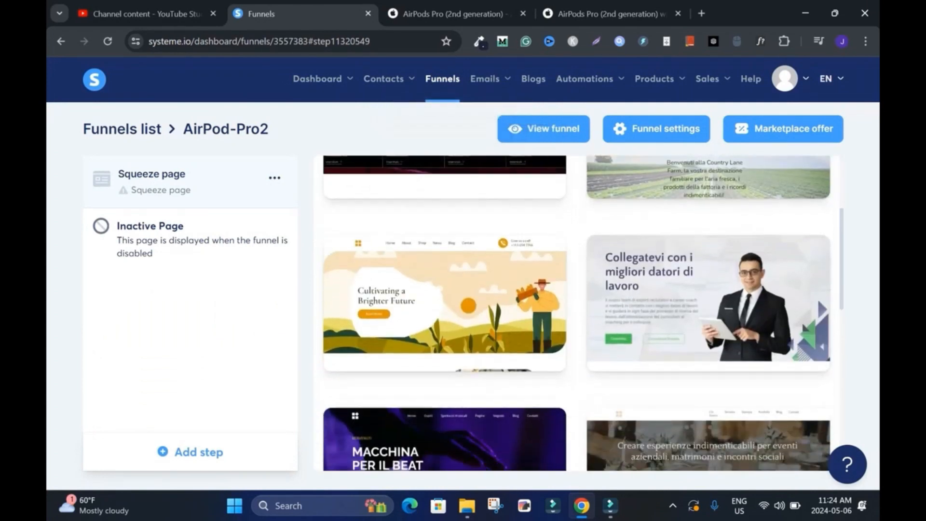
pyautogui.scroll(3, 576, 313)
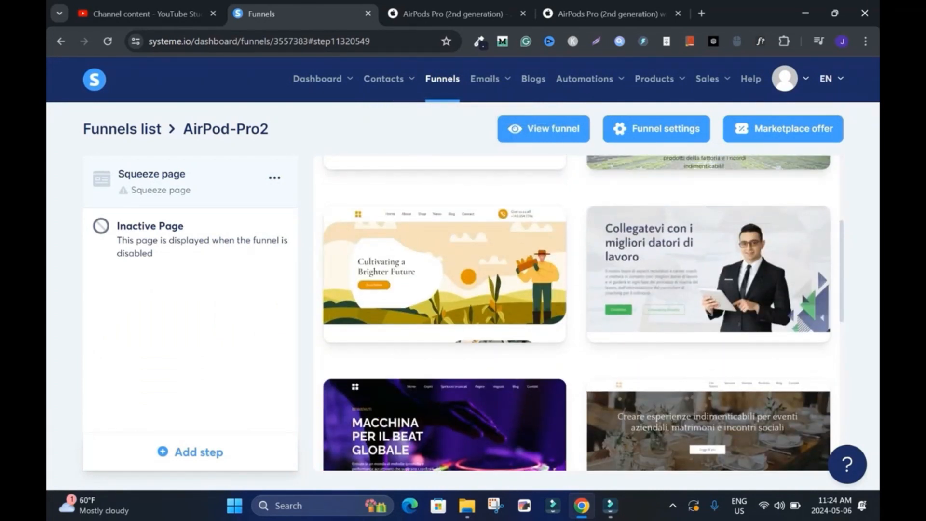
pyautogui.scroll(-5, 577, 314)
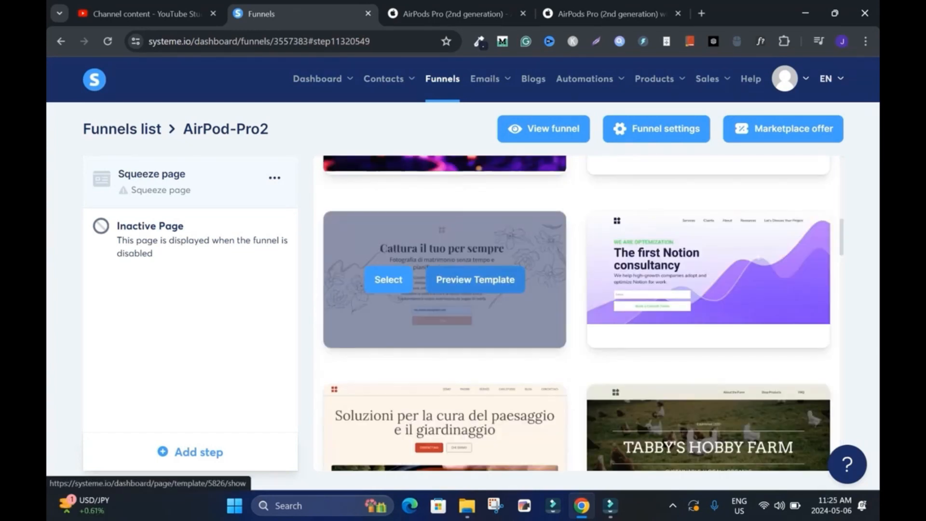
pyautogui.click(475, 279)
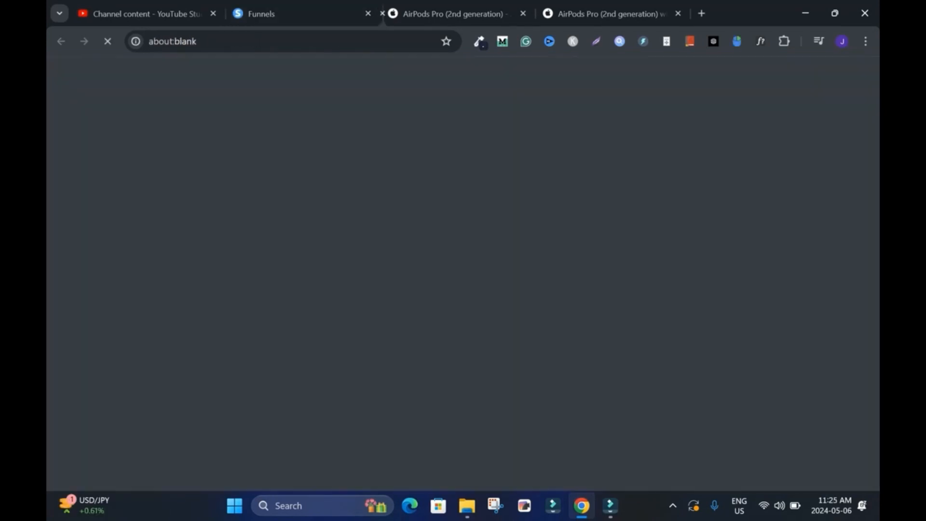
pyautogui.moveTo(874, 99); pyautogui.dragTo(875, 383)
pyautogui.hotkey('ctrl', 'w')
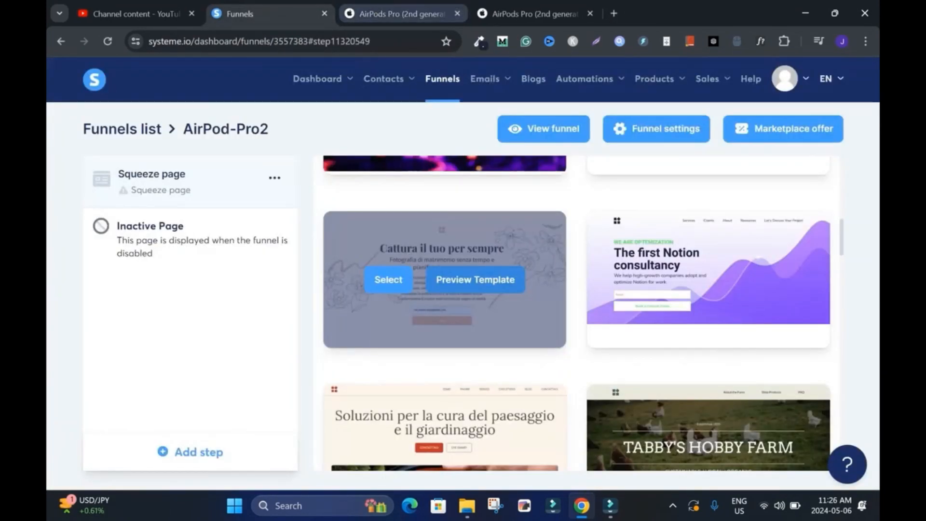
pyautogui.click(388, 280)
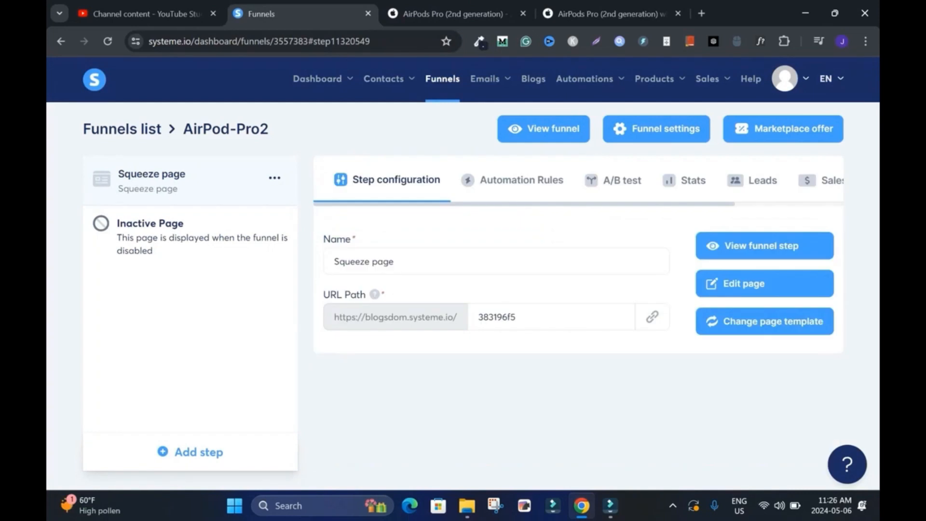
# Step: Rename the squeeze page step as AirPod-Pro2
pyautogui.moveTo(397, 262); pyautogui.dragTo(332, 262)
pyautogui.write('AirPod-Pro2')
pyautogui.press('Tab')
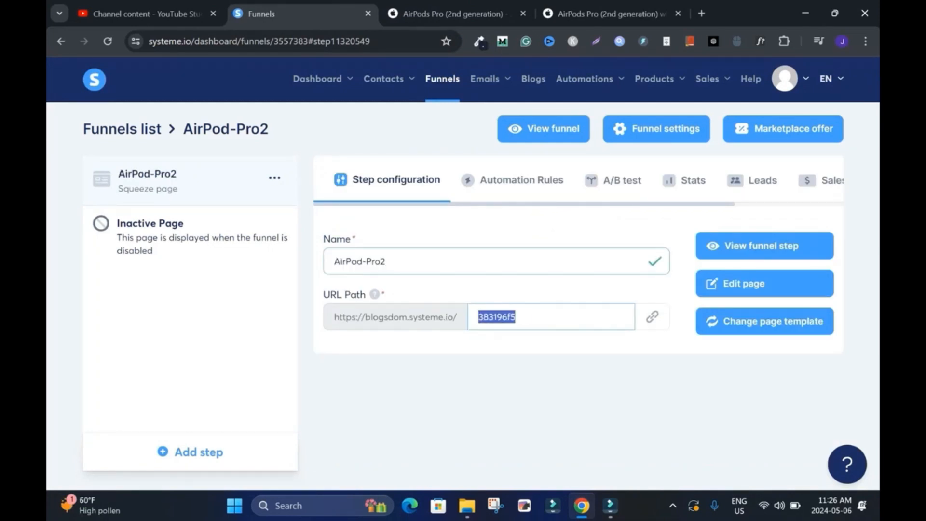
# Step: Set the step's URL path to airpod-pro2-tutorial and open the page for editing
pyautogui.write('AirPod-Pro2')
pyautogui.press('Left')
pyautogui.press('Left')
pyautogui.press('Left')
pyautogui.press('BackSpace')
pyautogui.write('p')
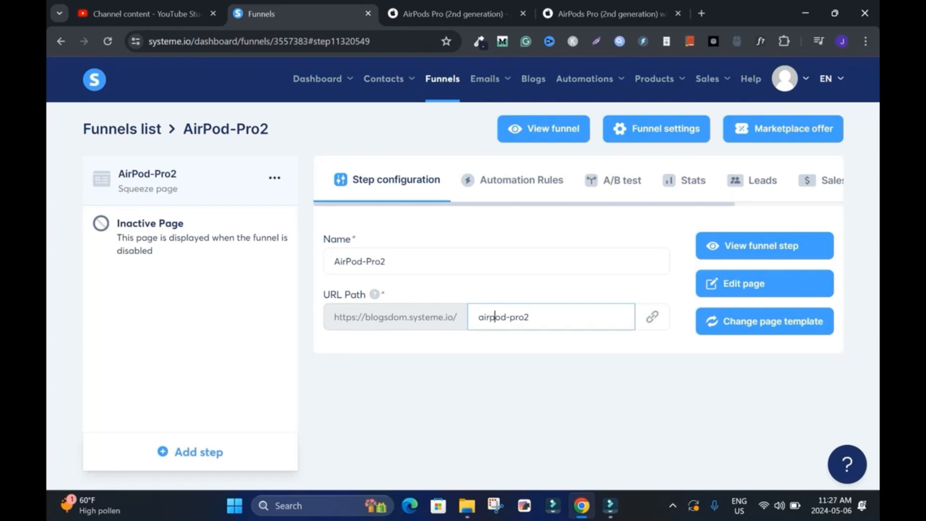
pyautogui.click(529, 317)
pyautogui.write('-tutorial')
pyautogui.click(744, 284)
# Step: Look through the wedding template from the headline and email form down to the destination photos
pyautogui.scroll(-20, 582, 288)
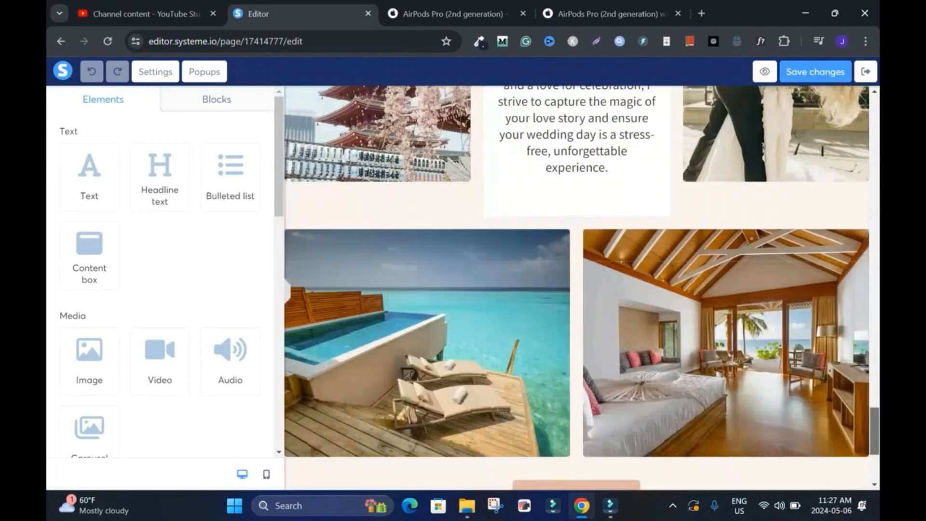
pyautogui.scroll(-5, 582, 288)
pyautogui.scroll(15, 582, 288)
pyautogui.scroll(6, 581, 288)
pyautogui.scroll(-3, 582, 288)
pyautogui.scroll(3, 582, 288)
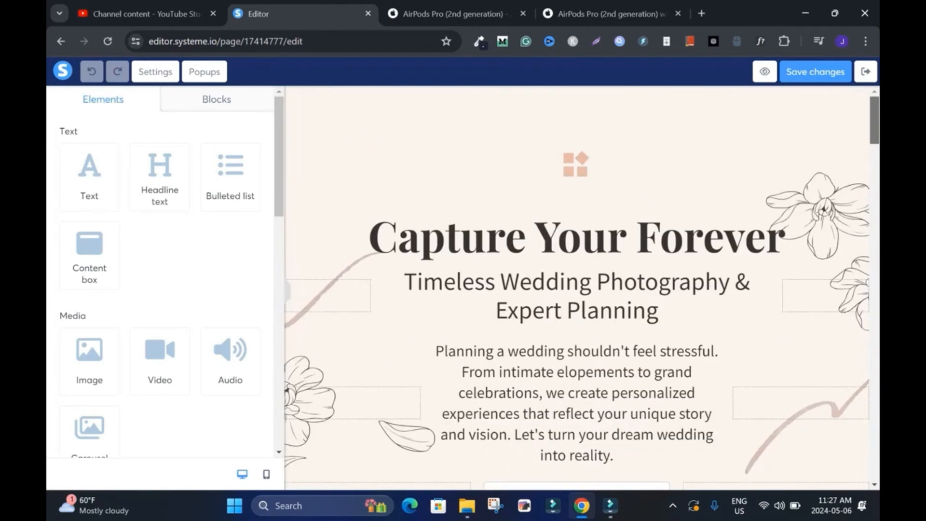
pyautogui.scroll(-3, 582, 288)
pyautogui.scroll(2, 582, 288)
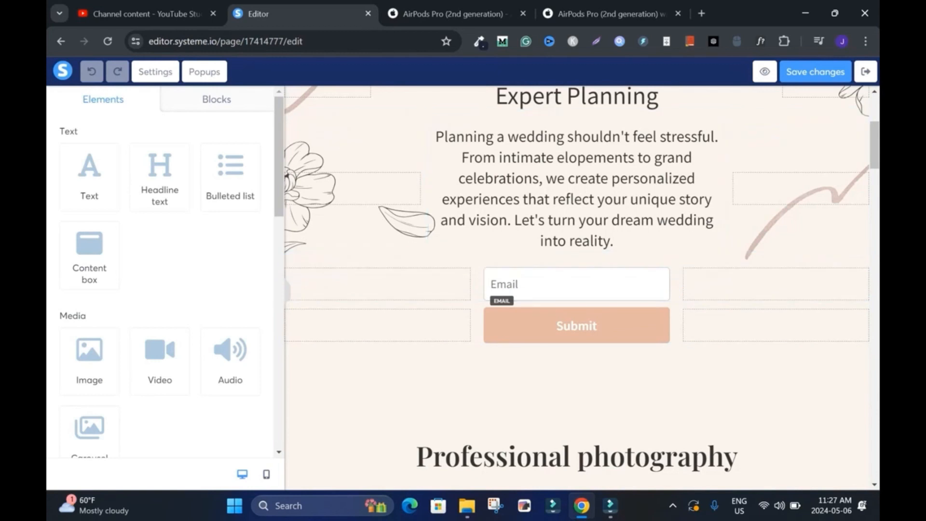
pyautogui.scroll(3, 581, 288)
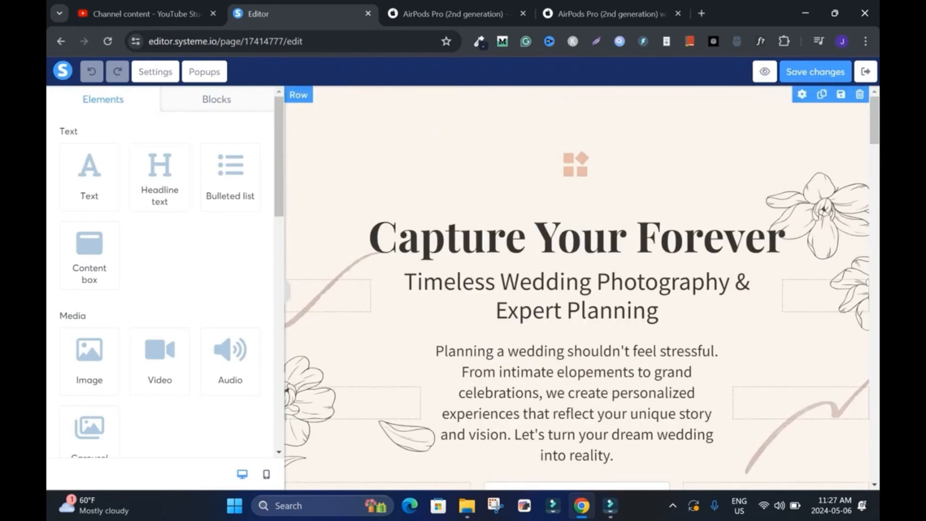
# Step: Delete all of the template's content, from the Capture Your Forever row through the wedding destinations section, confirming each deletion
pyautogui.click(860, 94)
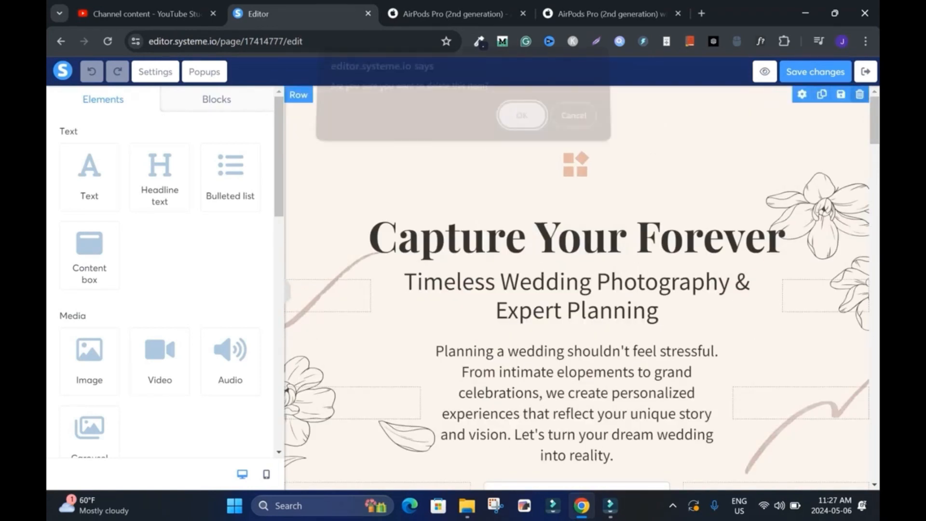
pyautogui.click(519, 124)
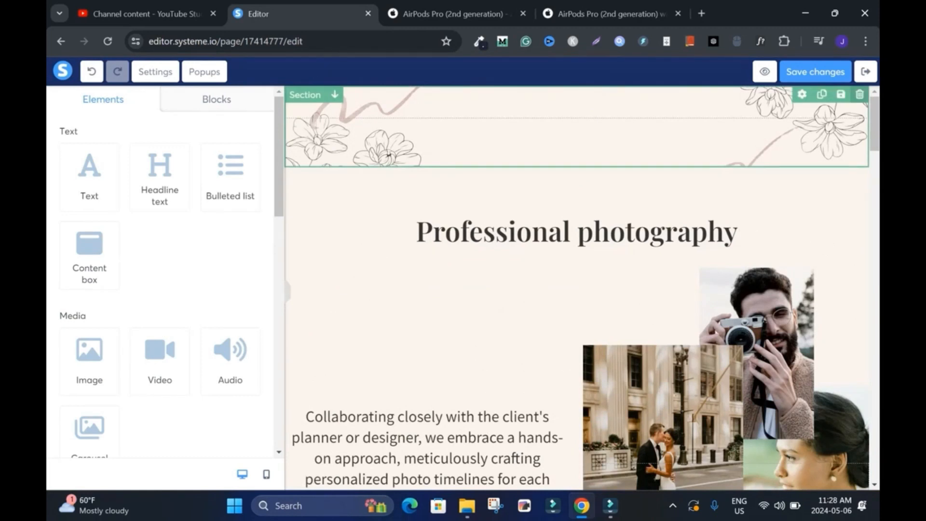
pyautogui.click(860, 94)
pyautogui.click(521, 124)
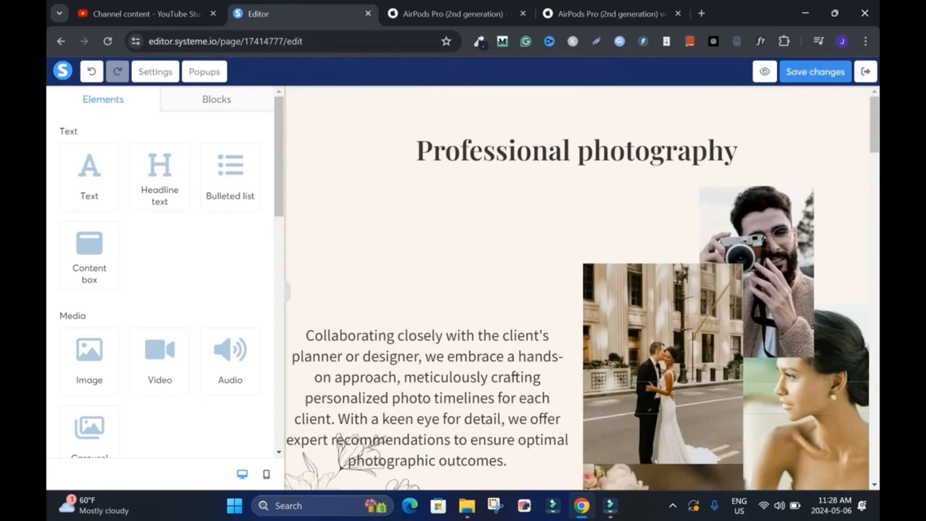
pyautogui.click(860, 95)
pyautogui.click(521, 124)
pyautogui.click(859, 94)
pyautogui.click(522, 124)
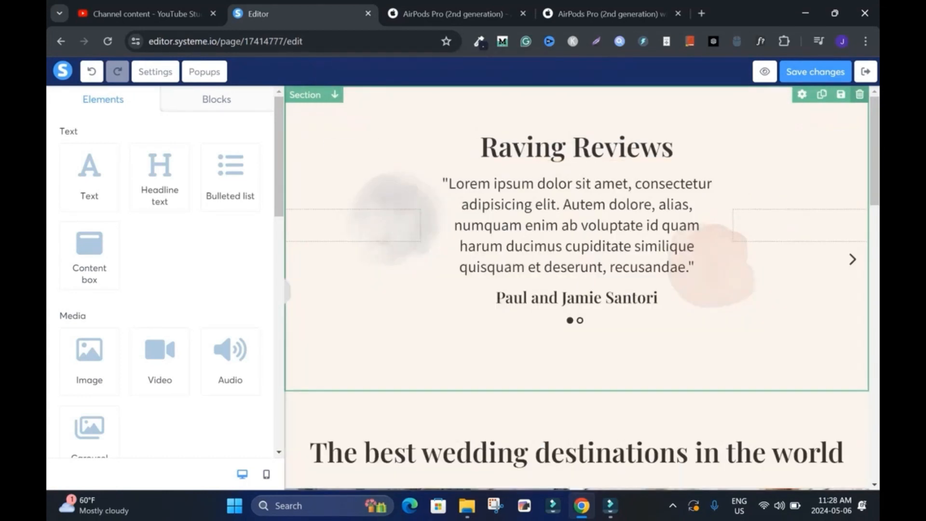
pyautogui.click(860, 94)
pyautogui.click(522, 124)
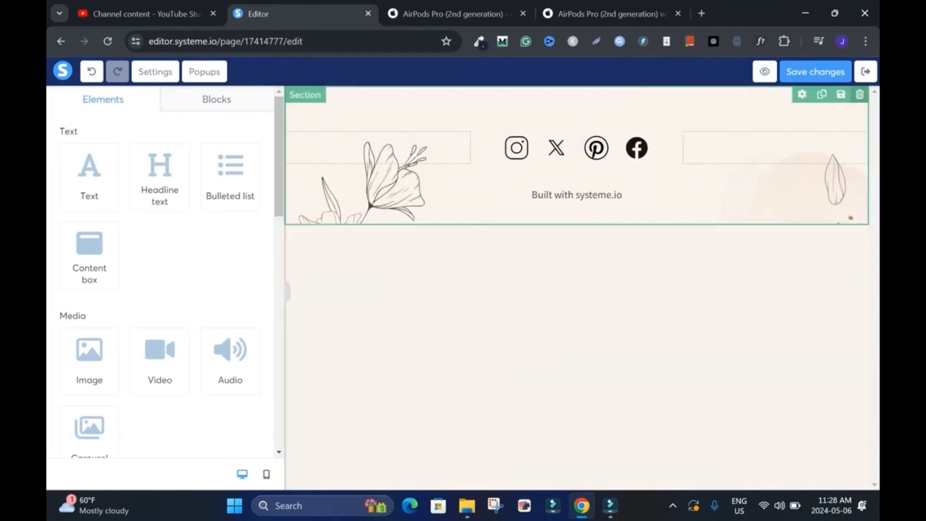
pyautogui.click(859, 94)
pyautogui.click(519, 122)
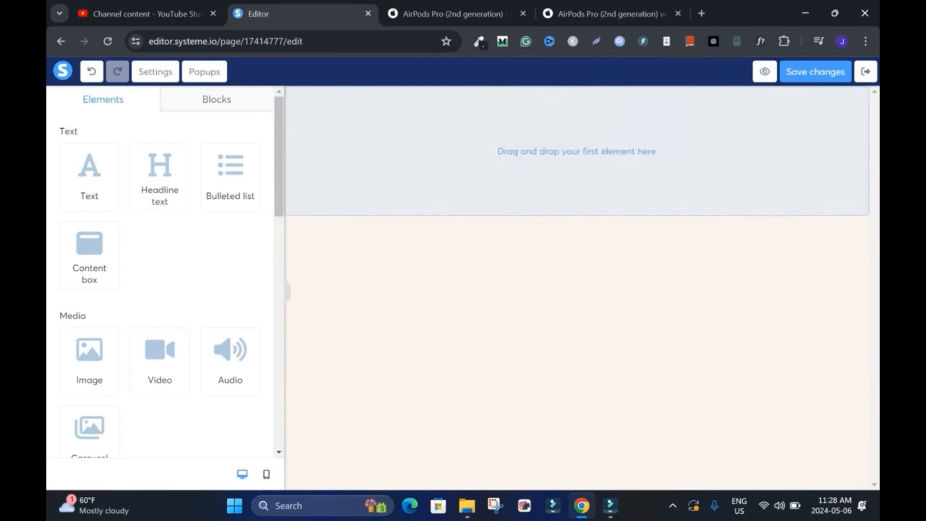
# Step: Look over the two Apple AirPods Pro (2nd generation) pages and return to the page editor
pyautogui.click(466, 14)
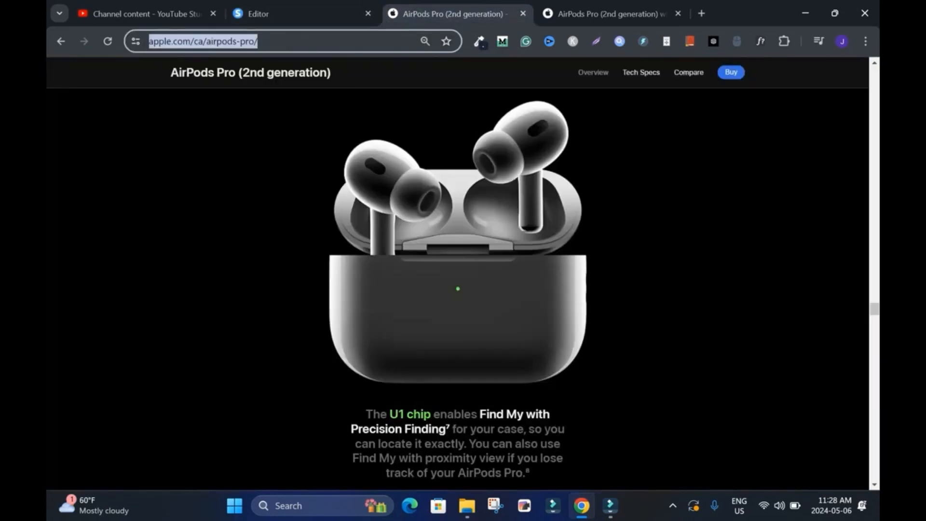
pyautogui.click(610, 13)
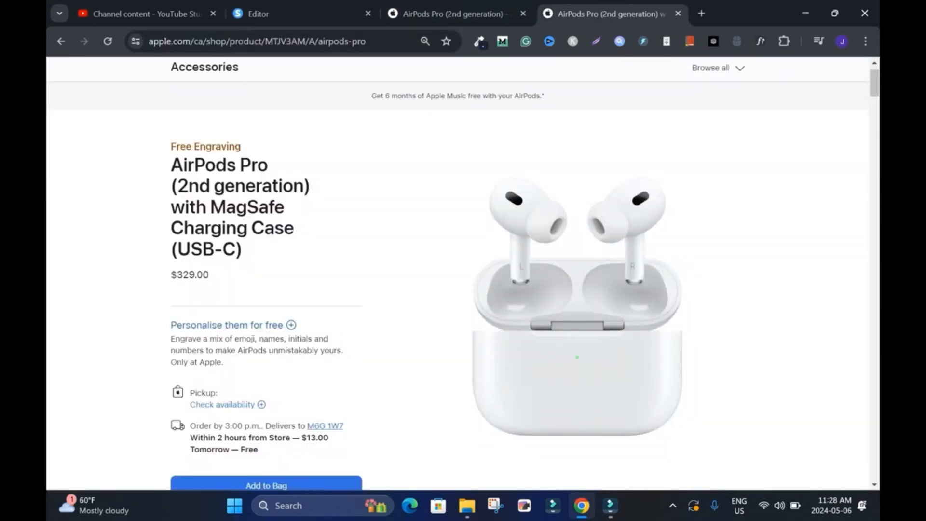
pyautogui.moveTo(874, 83); pyautogui.dragTo(875, 87)
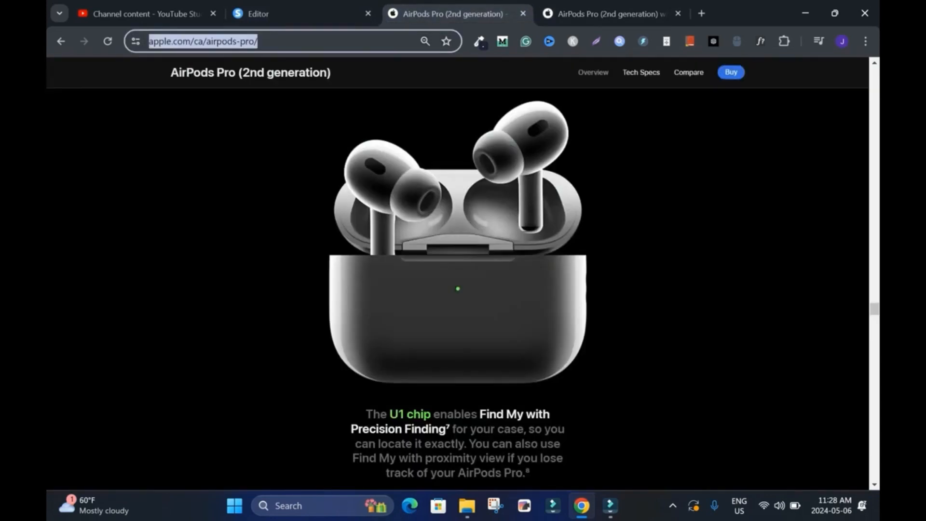
pyautogui.click(303, 14)
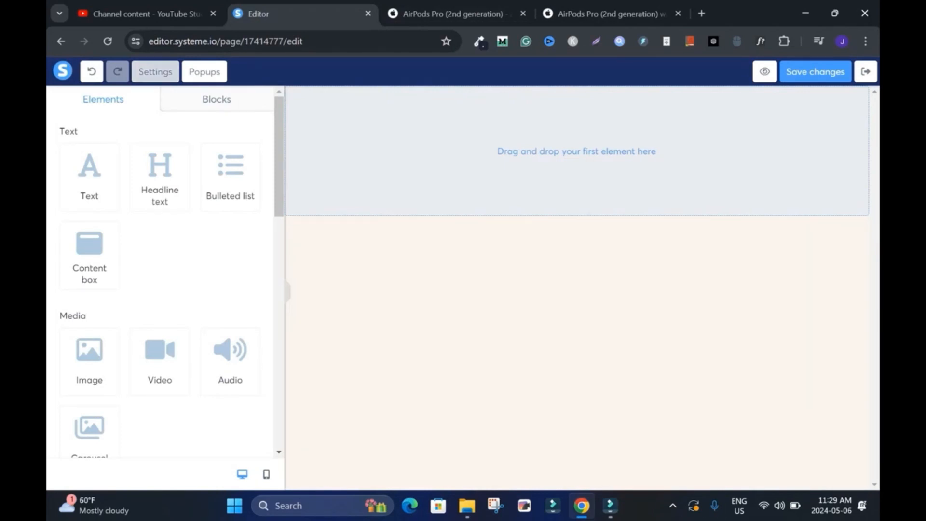
# Step: Set the page's background color to white in the page settings and save the changes
pyautogui.click(155, 71)
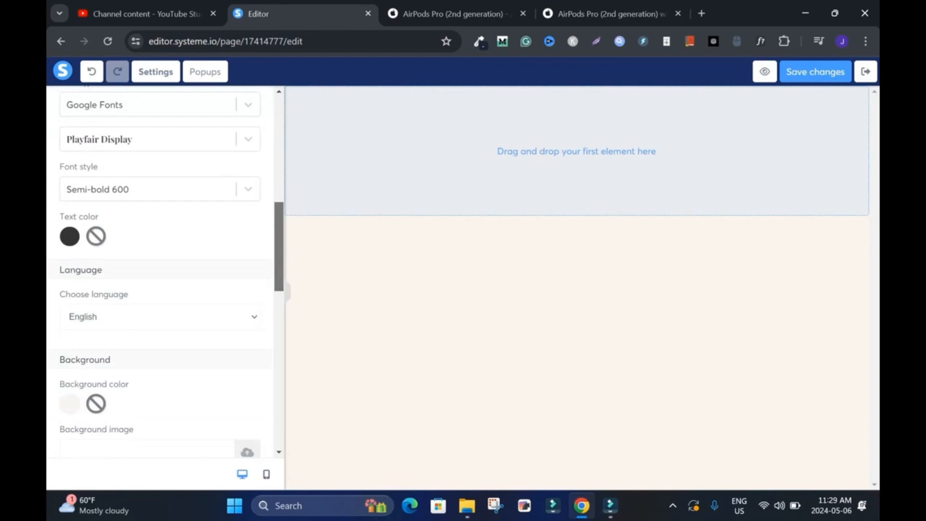
pyautogui.scroll(-5, 162, 272)
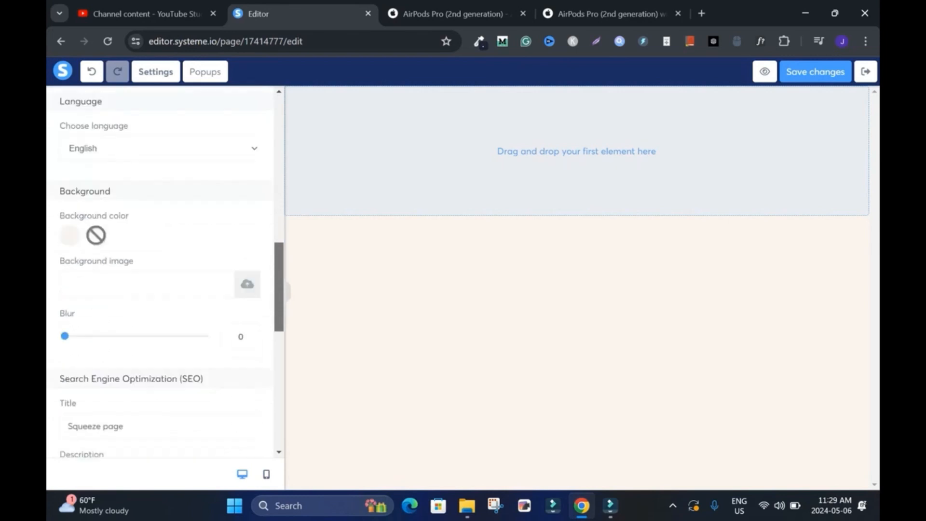
pyautogui.click(70, 183)
pyautogui.click(222, 281)
pyautogui.click(655, 151)
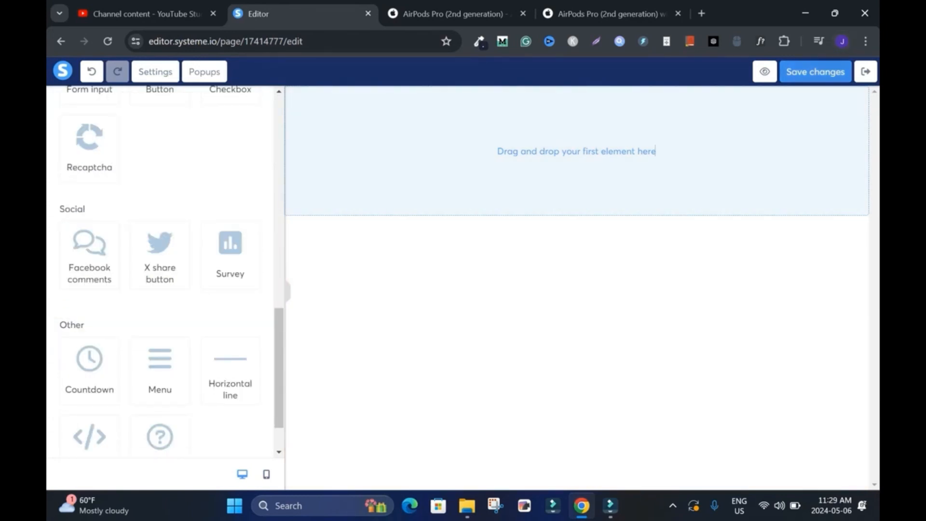
pyautogui.click(815, 71)
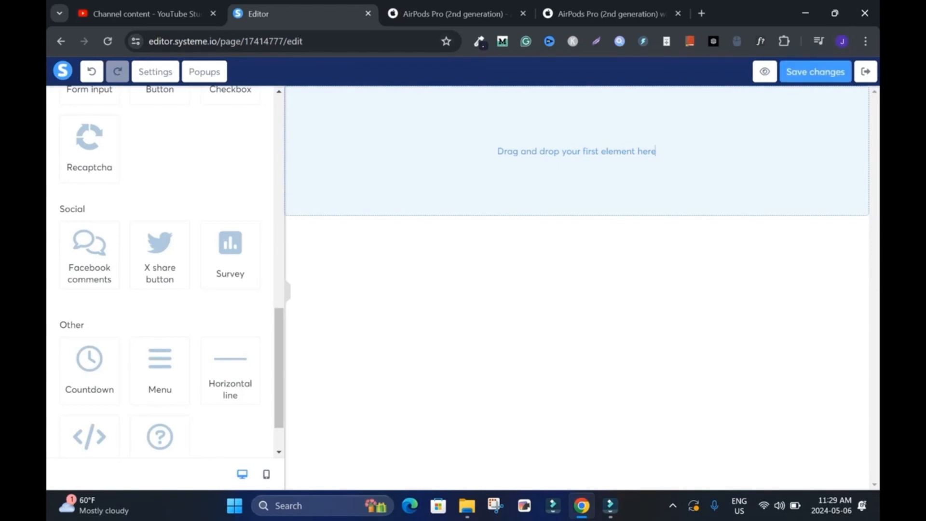
pyautogui.scroll(12, 160, 271)
pyautogui.moveTo(160, 178); pyautogui.dragTo(494, 149)
pyautogui.click(456, 14)
pyautogui.moveTo(170, 72); pyautogui.dragTo(328, 72)
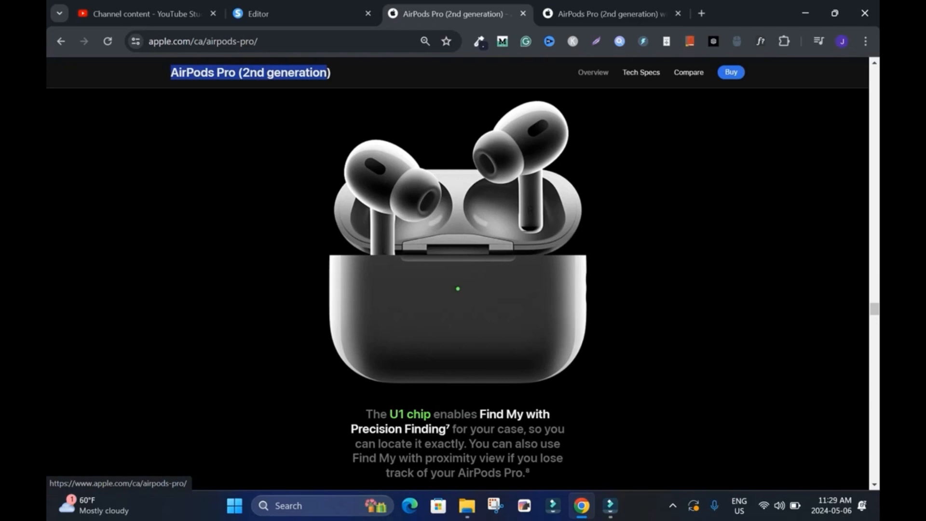
pyautogui.click(259, 14)
pyautogui.tripleClick(577, 141)
pyautogui.write('AirPods Pro (2nd generation)')
pyautogui.click(440, 142)
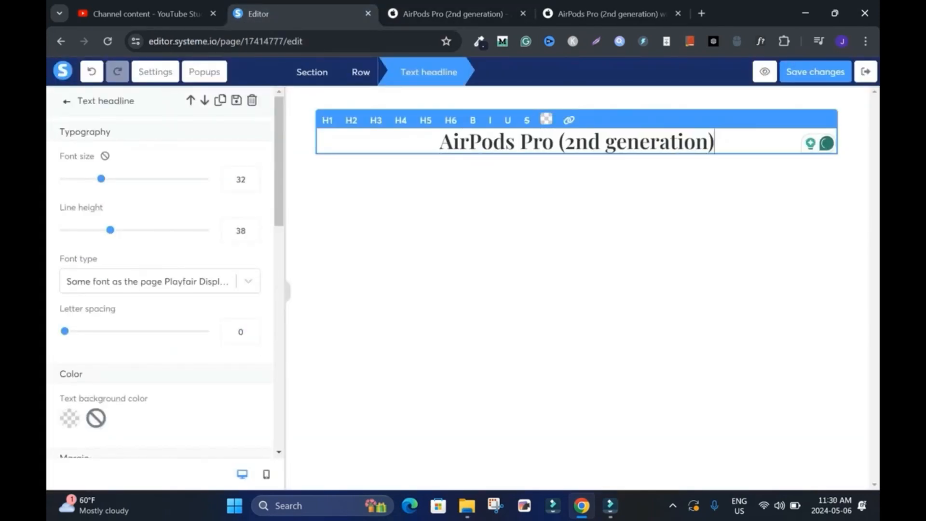
pyautogui.write('The')
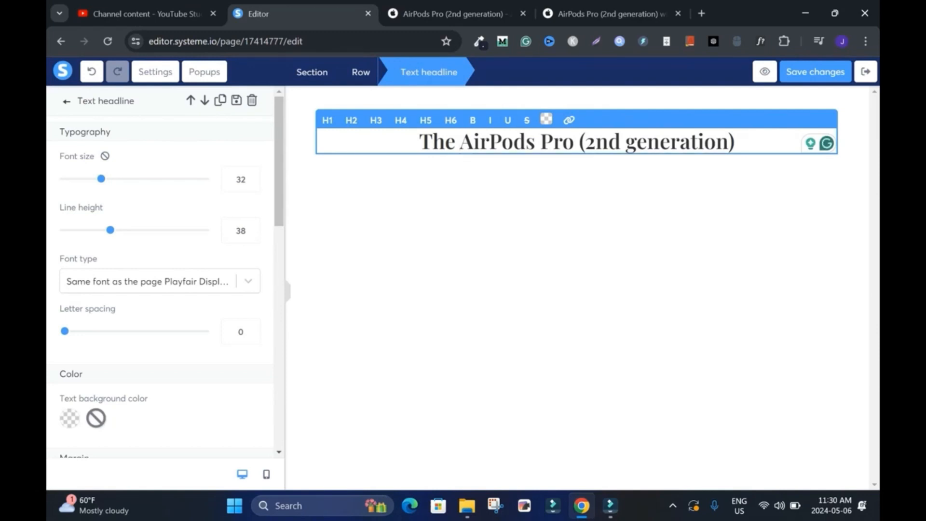
# Step: Format the headline as H1 and reword it to "The AirPods Pro 2nd Generation"
pyautogui.moveTo(420, 142); pyautogui.dragTo(735, 142)
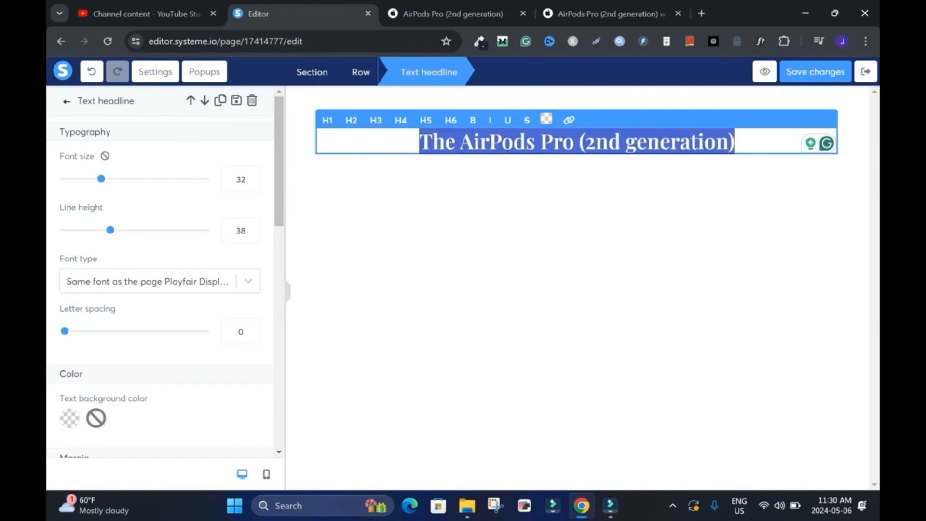
pyautogui.click(327, 121)
# Step: Add a text element below the headline and replace its placeholder with Apple's tagline "Unheard-of sound. On every level."
pyautogui.hotkey('ctrl', 'Tab')
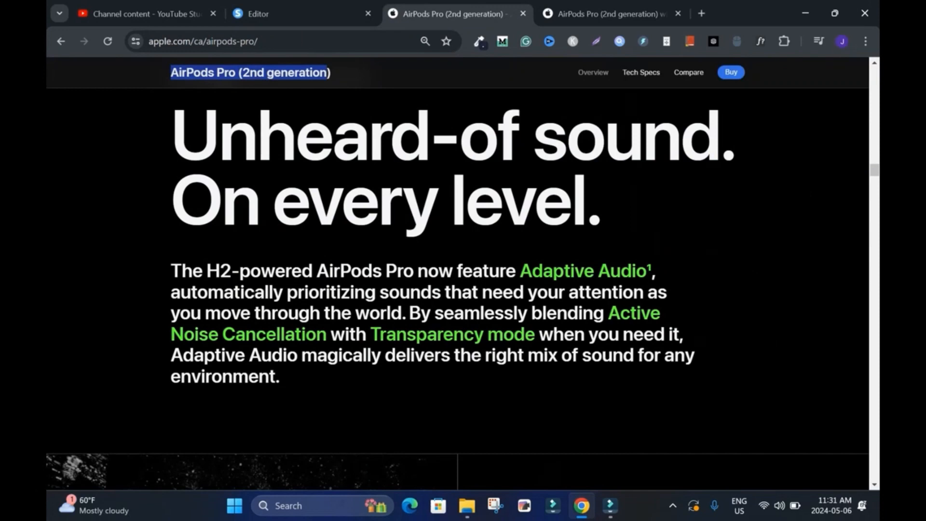
pyautogui.moveTo(171, 135); pyautogui.dragTo(603, 212)
pyautogui.hotkey('ctrl', 'c')
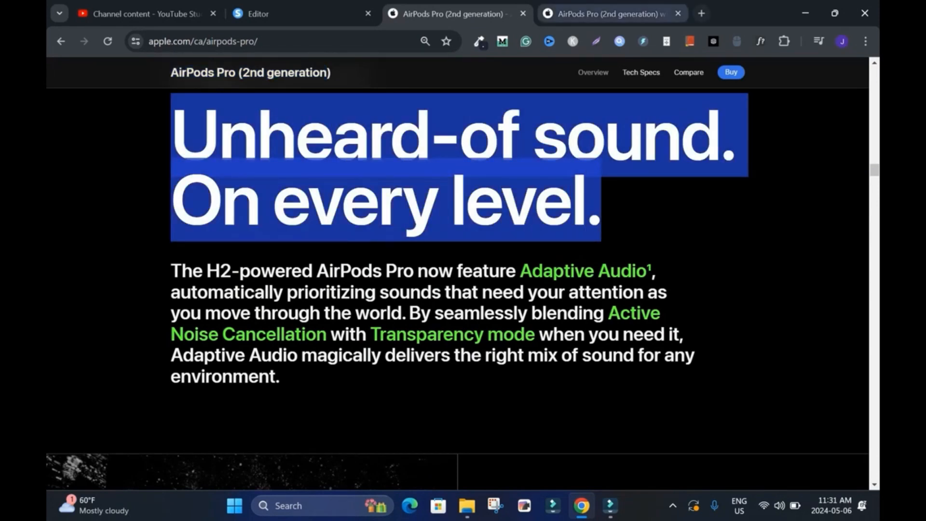
pyautogui.hotkey('ctrl', 'shift', 'Tab')
pyautogui.moveTo(89, 178); pyautogui.dragTo(518, 197)
pyautogui.click(518, 199)
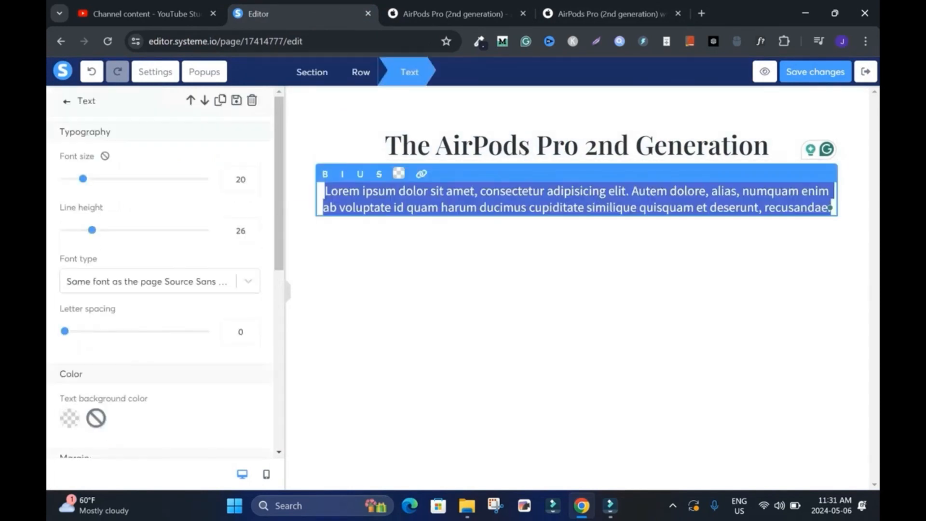
pyautogui.rightClick(332, 199)
pyautogui.click(381, 271)
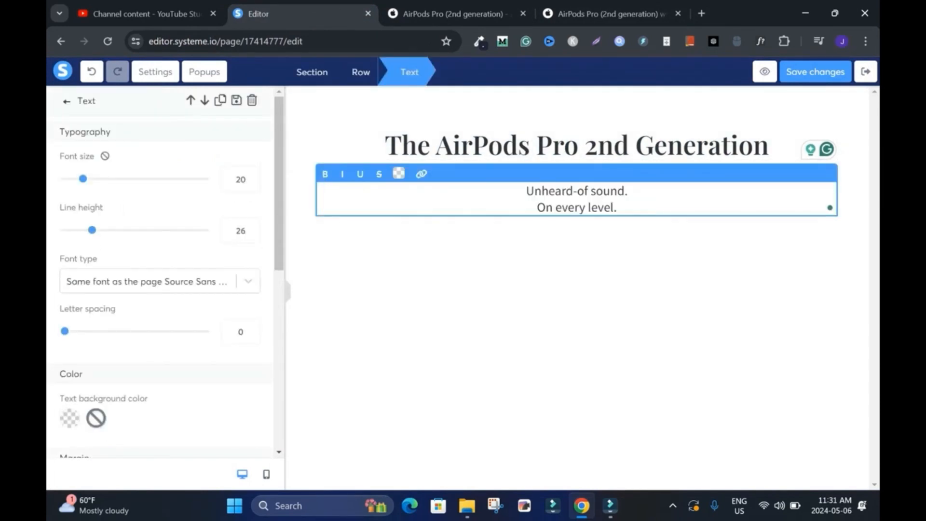
# Step: Rewrite the tagline as a single bold line reading "Get the best sound on every level."
pyautogui.click(538, 208)
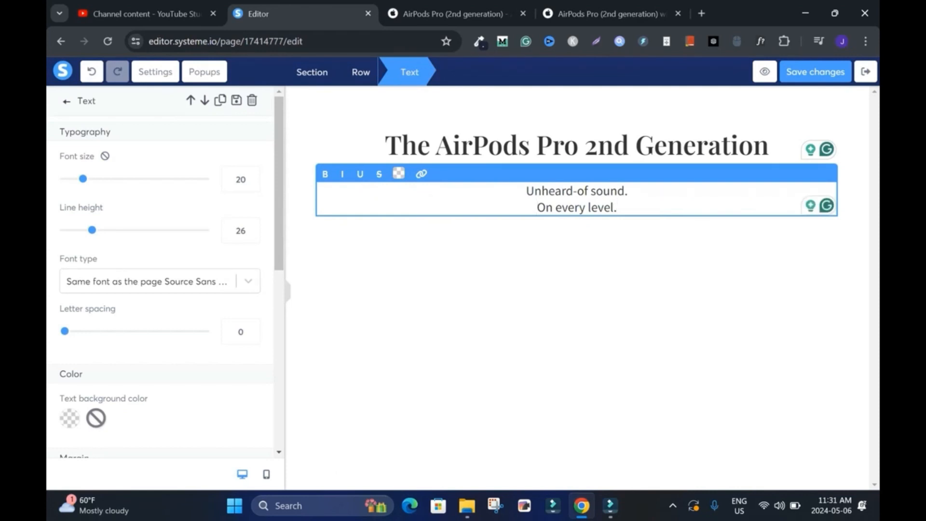
pyautogui.press('BackSpace')
pyautogui.click(486, 191)
pyautogui.write('Get the bes')
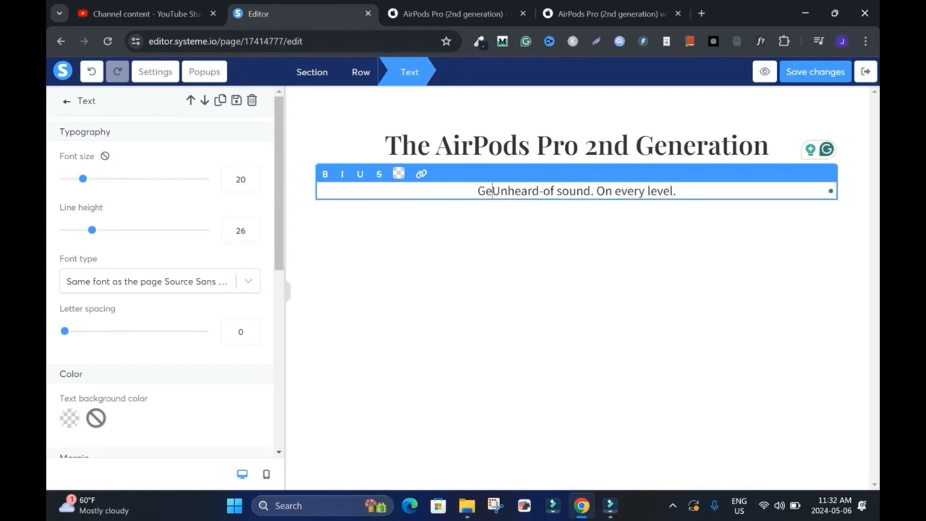
pyautogui.write('t')
pyautogui.press('Delete')
pyautogui.press('Delete')
pyautogui.press('Delete')
pyautogui.press('Delete')
pyautogui.press('Delete')
pyautogui.press('Delete')
pyautogui.press('Delete')
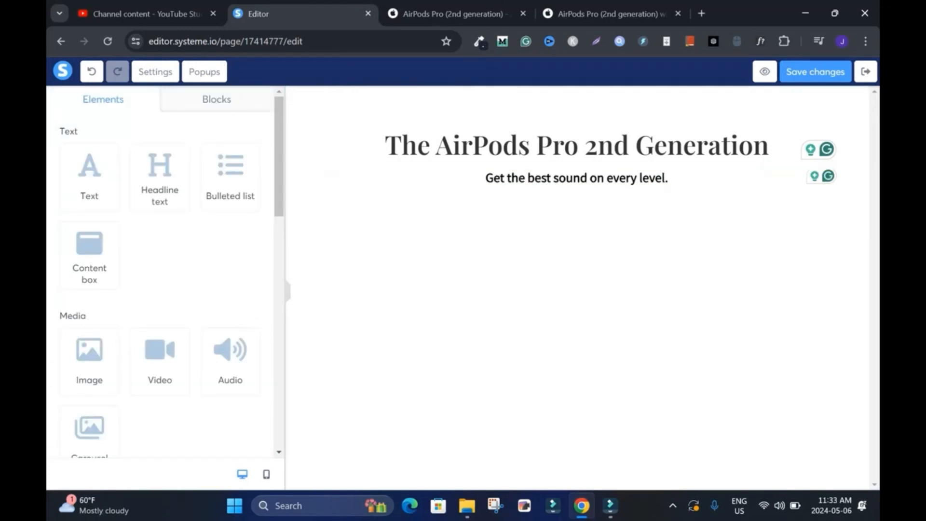
# Step: Check the product pictures on both Apple pages and add a two-column layout below the tagline
pyautogui.hotkey('ctrl', 'Tab')
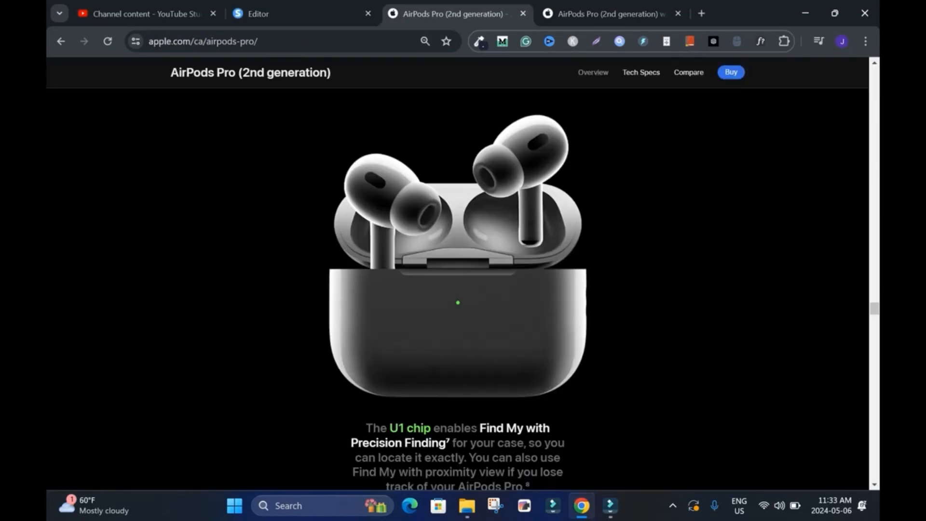
pyautogui.hotkey('ctrl', 'Tab')
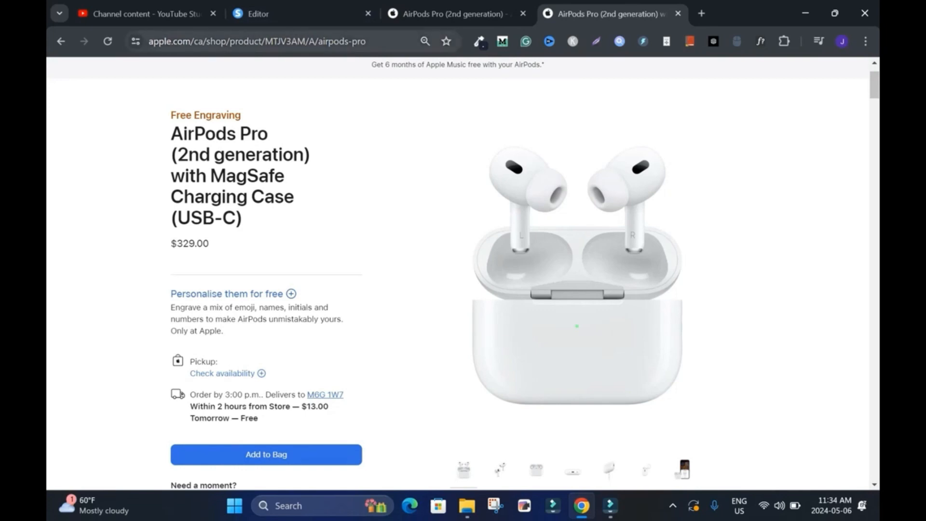
pyautogui.click(294, 14)
pyautogui.moveTo(279, 159); pyautogui.dragTo(279, 221)
pyautogui.scroll(-2, 57, 115)
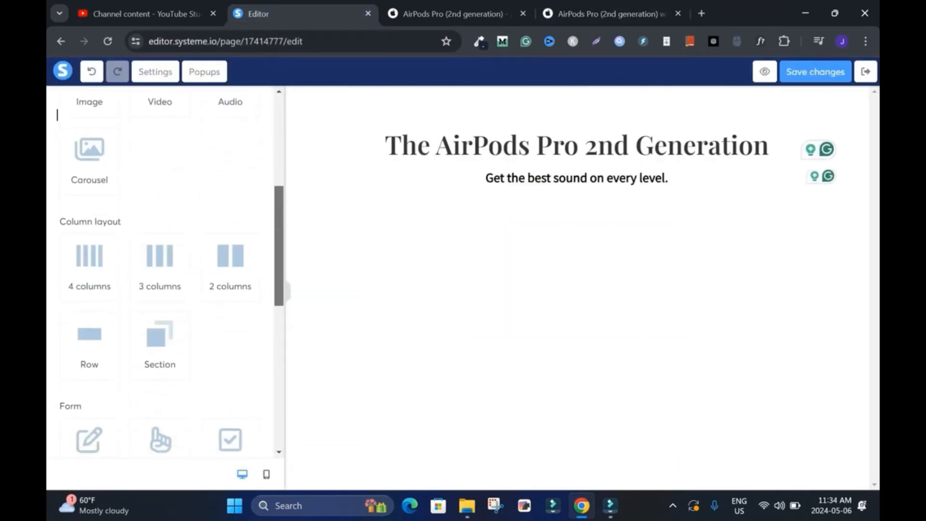
pyautogui.moveTo(230, 258); pyautogui.dragTo(459, 180)
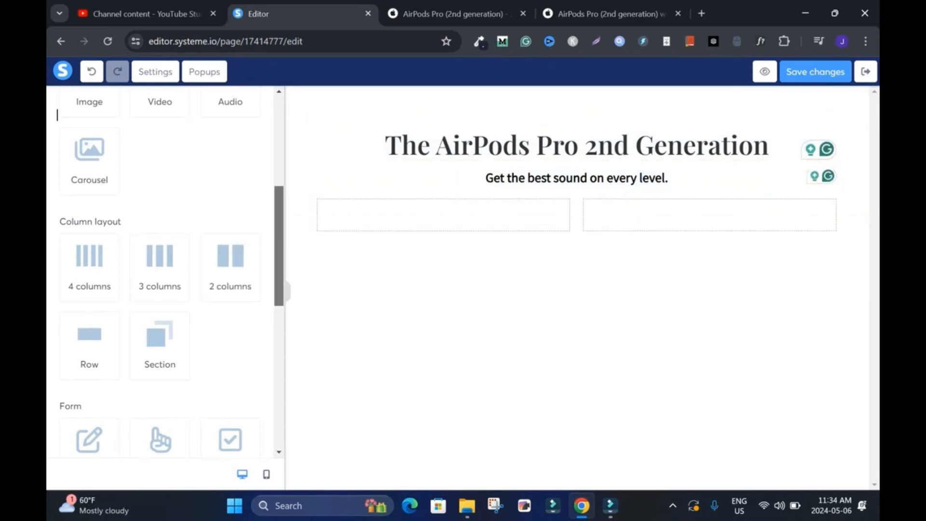
# Step: Place an image element in each of the two columns
pyautogui.scroll(-2, 57, 115)
pyautogui.scroll(5, 57, 115)
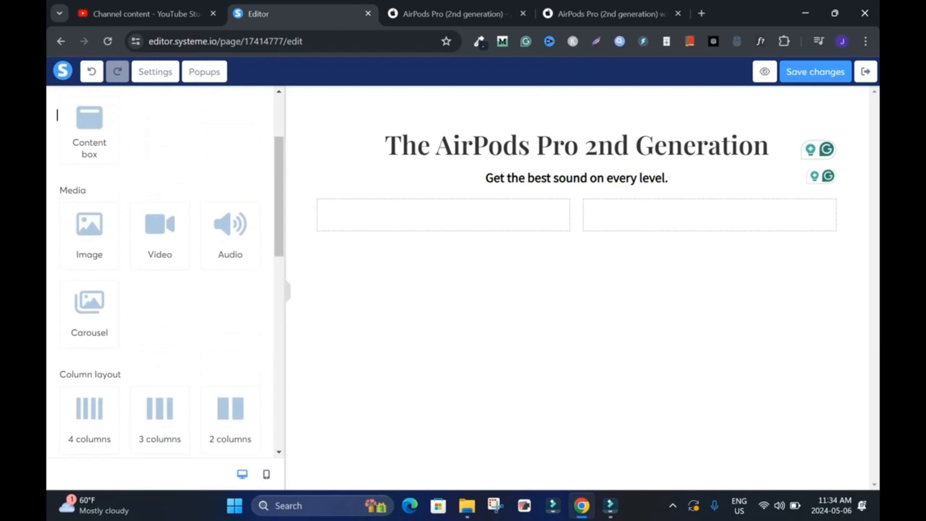
pyautogui.moveTo(89, 232); pyautogui.dragTo(443, 215)
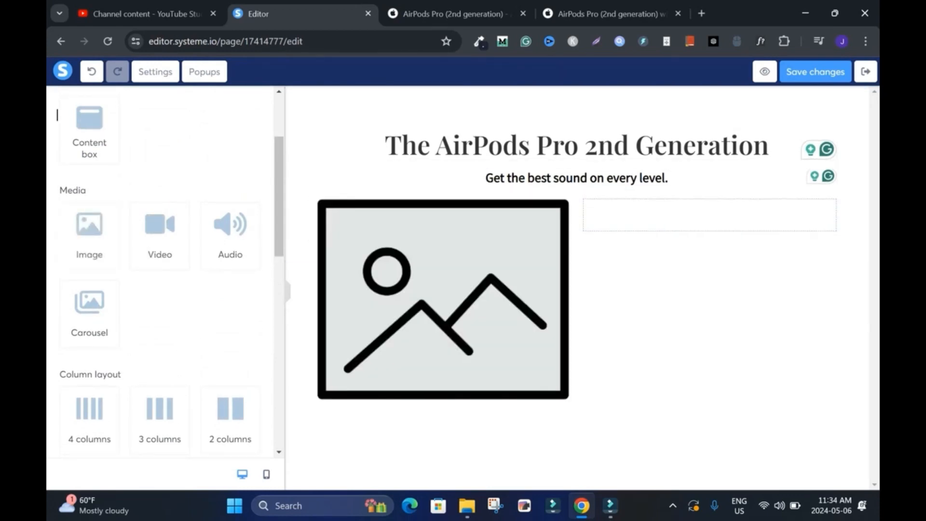
pyautogui.moveTo(89, 231); pyautogui.dragTo(709, 215)
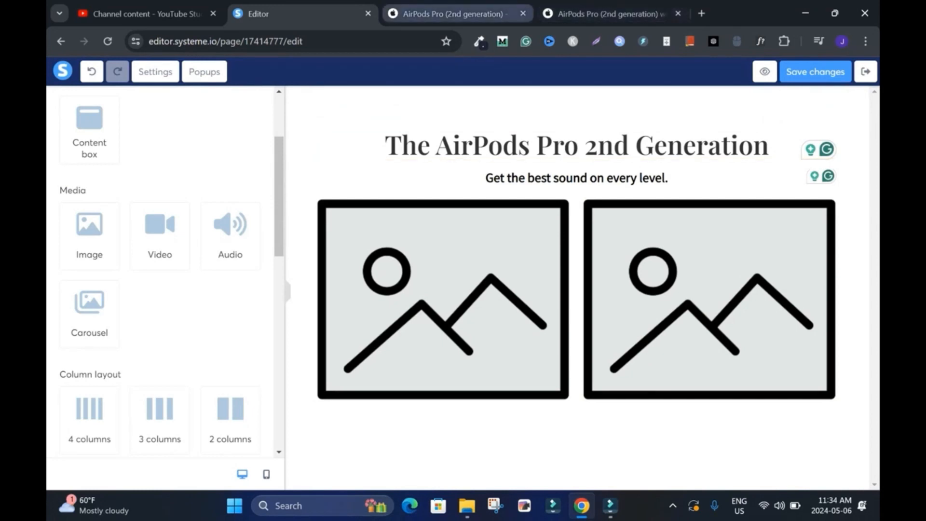
pyautogui.click(449, 14)
pyautogui.rightClick(433, 214)
pyautogui.click(458, 249)
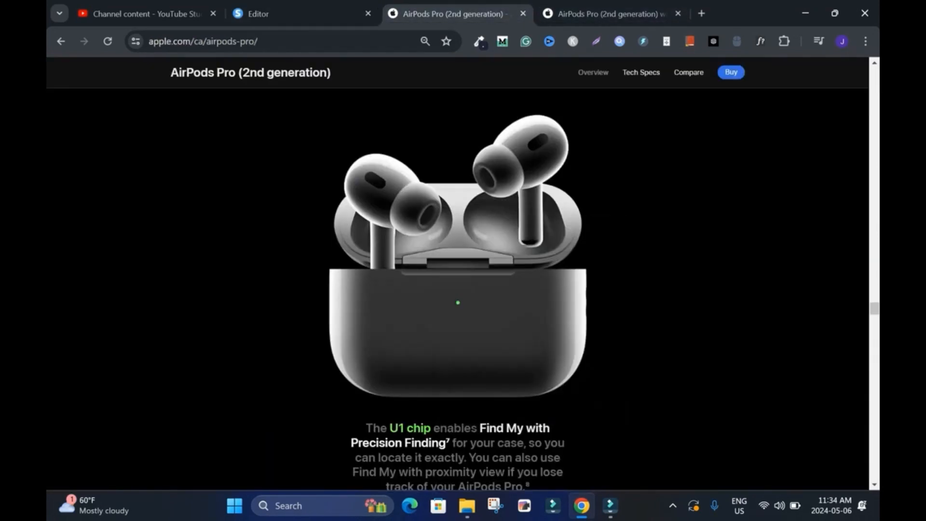
pyautogui.write('airpods pros')
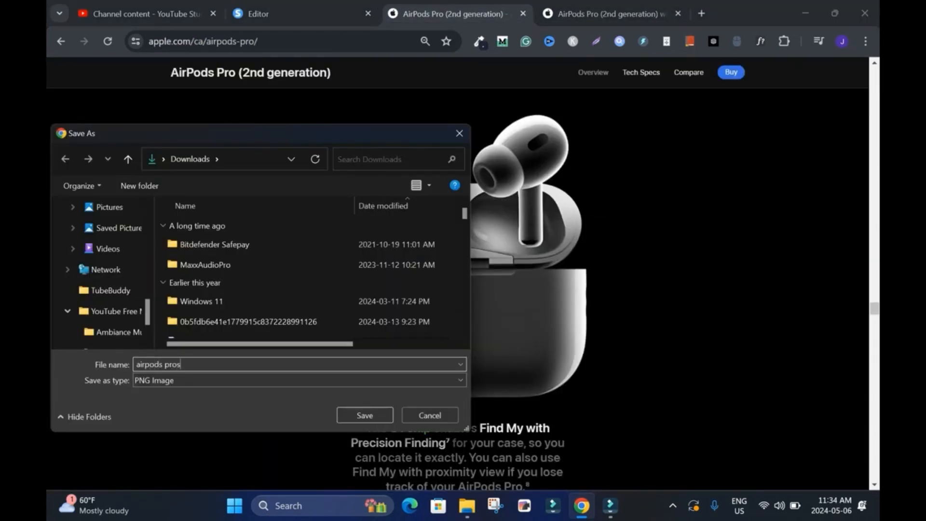
pyautogui.write(' dark')
pyautogui.click(364, 416)
# Step: Save the white AirPods picture from Apple's shop product page as "airpods pro2 white"
pyautogui.click(610, 14)
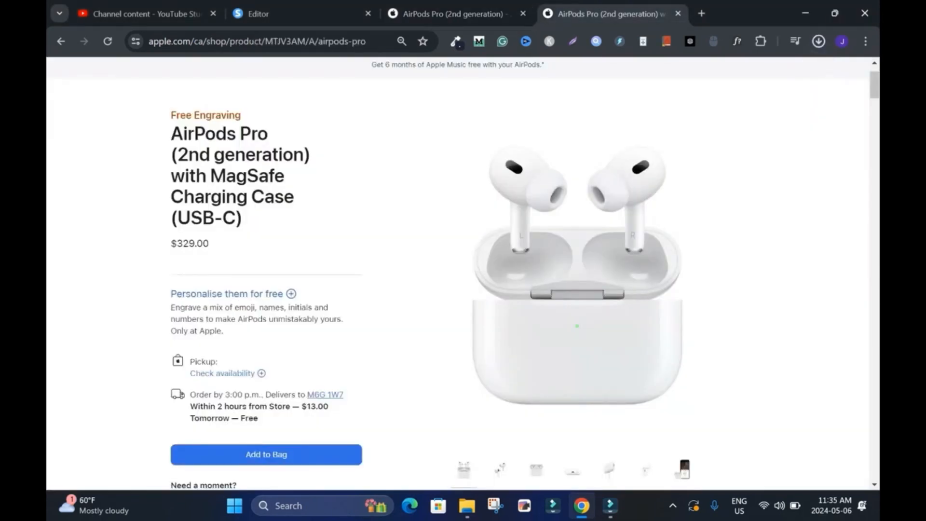
pyautogui.rightClick(538, 206)
pyautogui.click(596, 238)
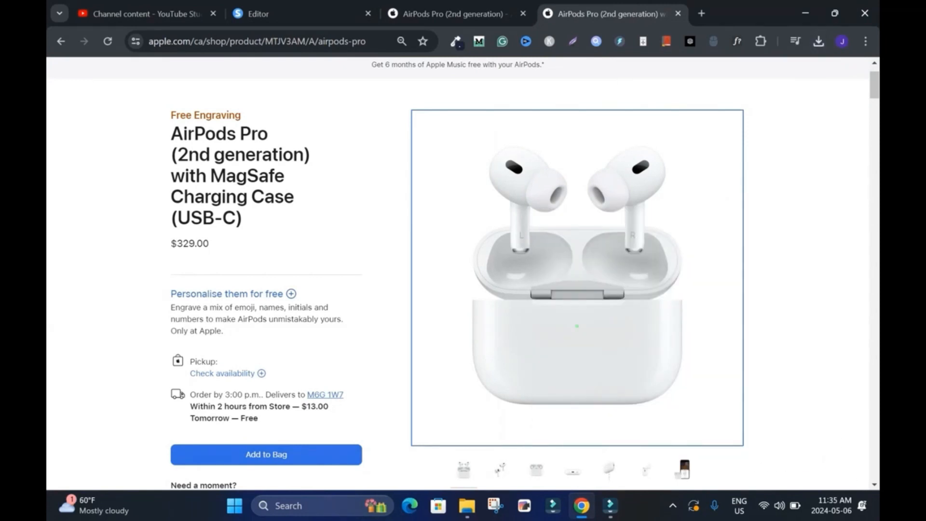
# Step: Upload "airpods pro2 dark" from Downloads as the picture for the first column's image element in the page editor
pyautogui.click(290, 14)
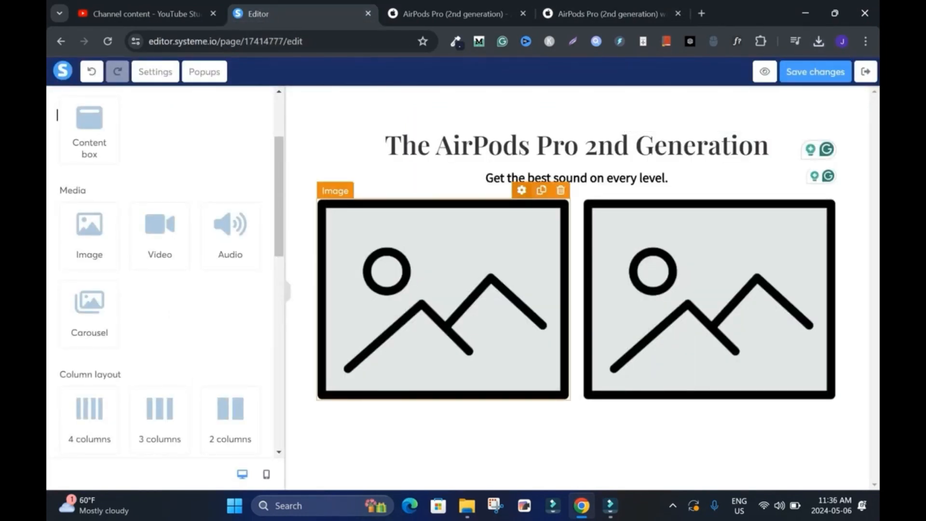
pyautogui.click(521, 191)
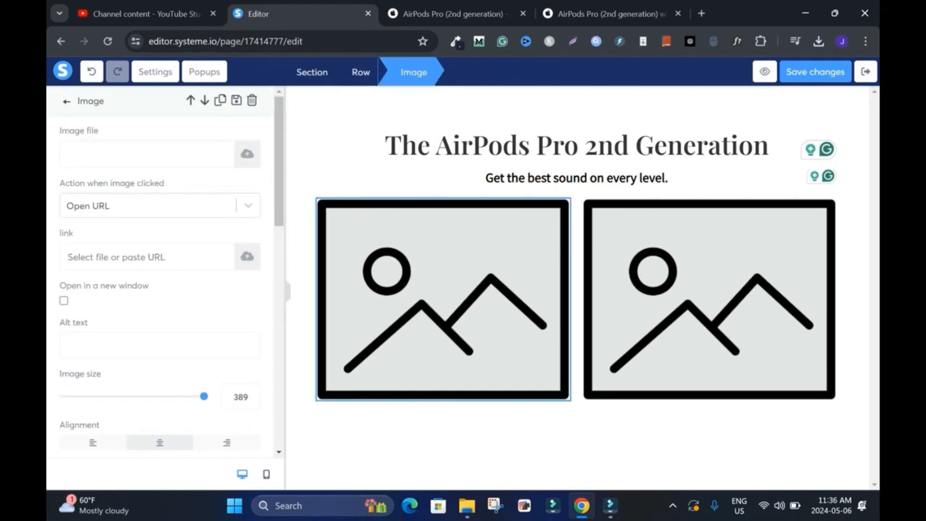
pyautogui.click(247, 154)
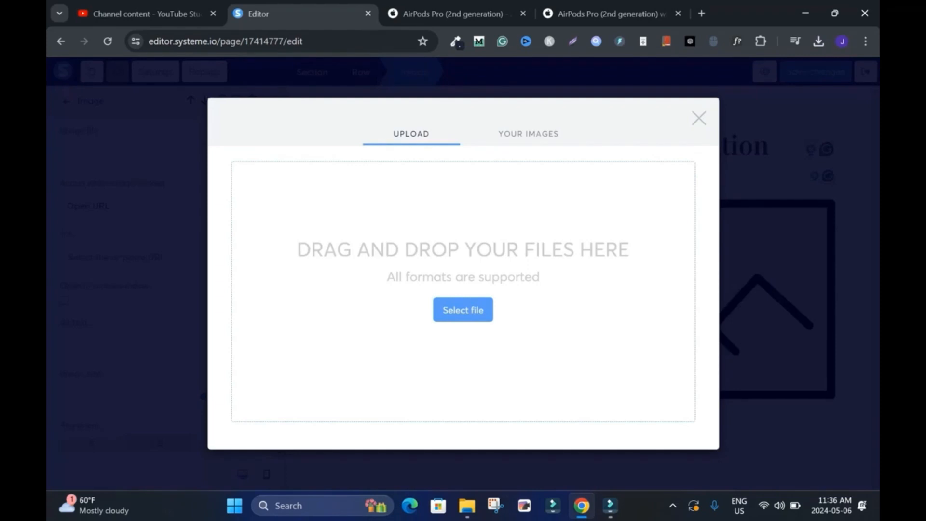
pyautogui.click(463, 310)
pyautogui.click(213, 335)
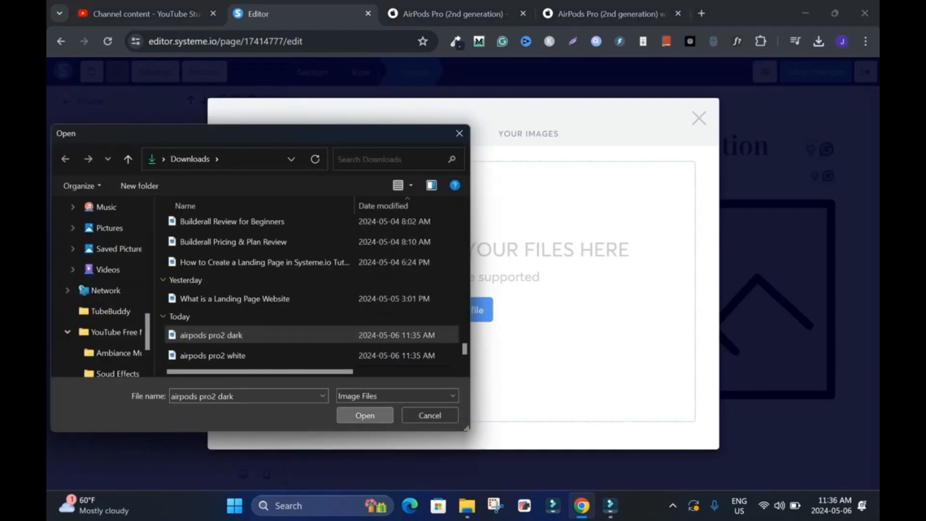
pyautogui.click(364, 415)
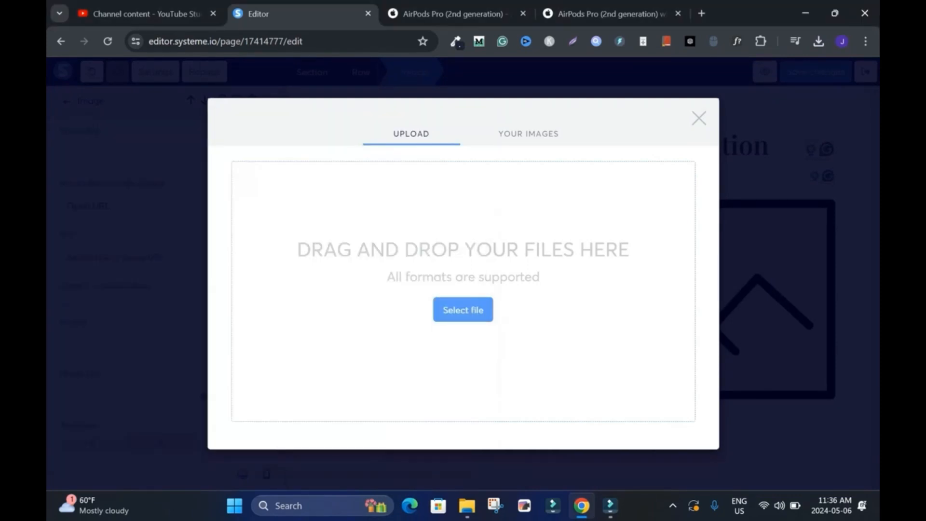
pyautogui.click(685, 444)
pyautogui.click(66, 101)
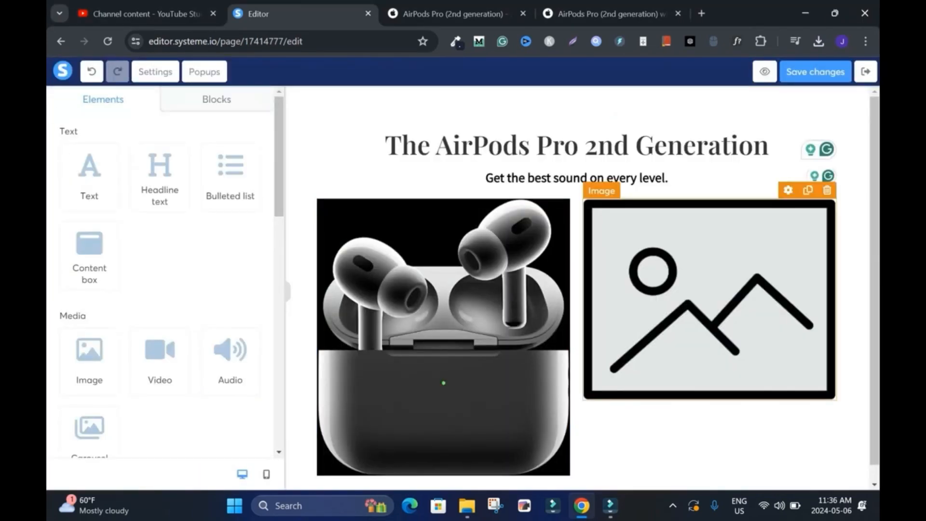
# Step: Upload "airpods pro2 white" from Downloads as the picture for the second column's image element
pyautogui.click(788, 190)
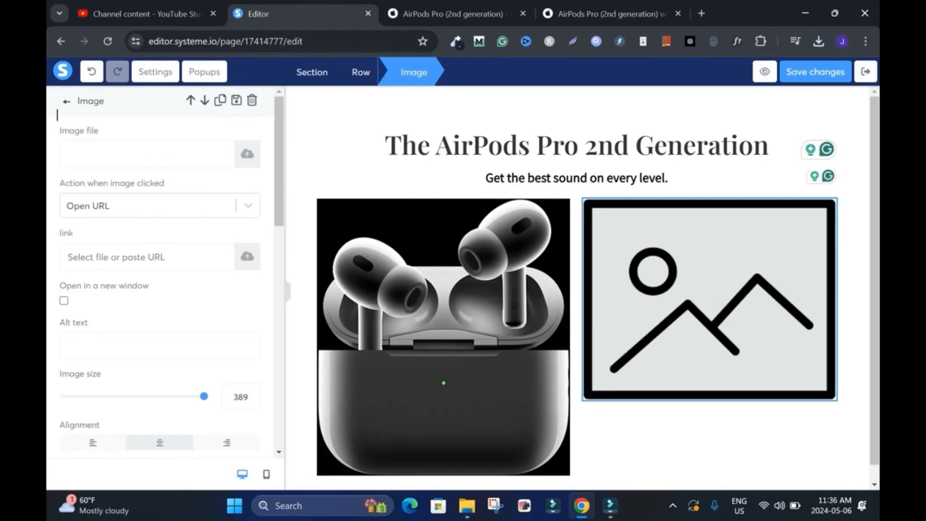
pyautogui.click(248, 154)
pyautogui.click(464, 309)
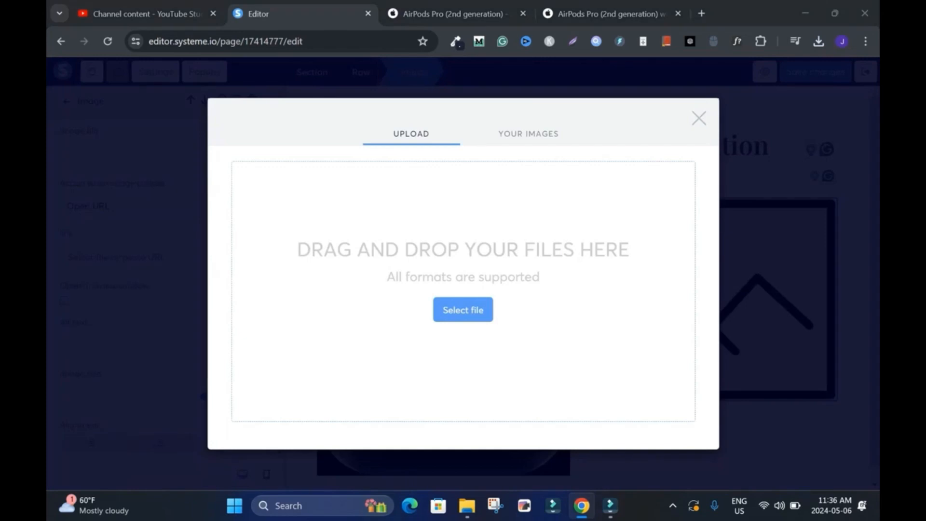
pyautogui.click(213, 356)
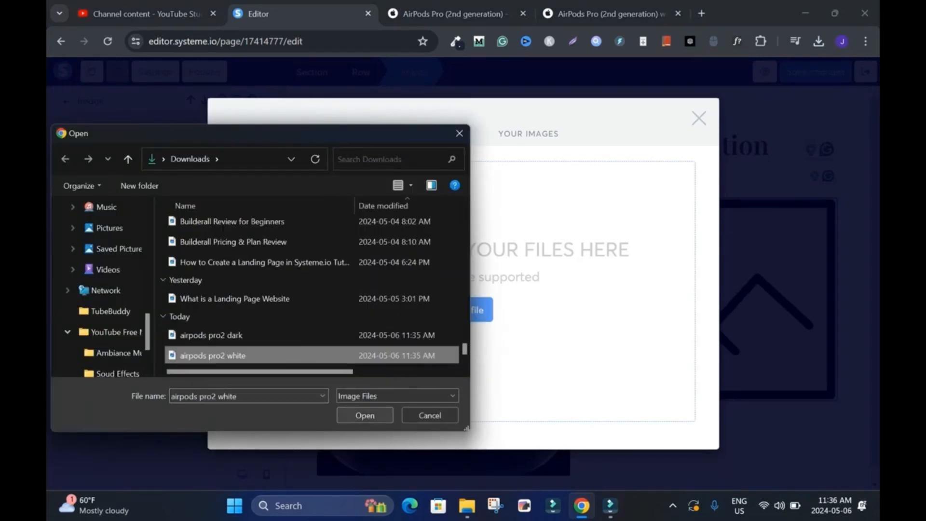
pyautogui.click(364, 416)
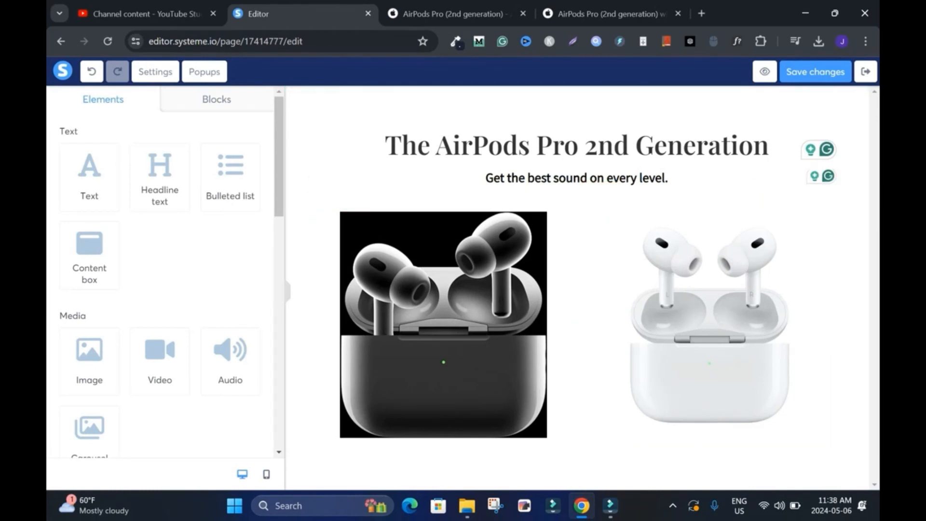
# Step: Add a button element centered below the two AirPods images
pyautogui.scroll(-5, 58, 115)
pyautogui.scroll(-5, 159, 270)
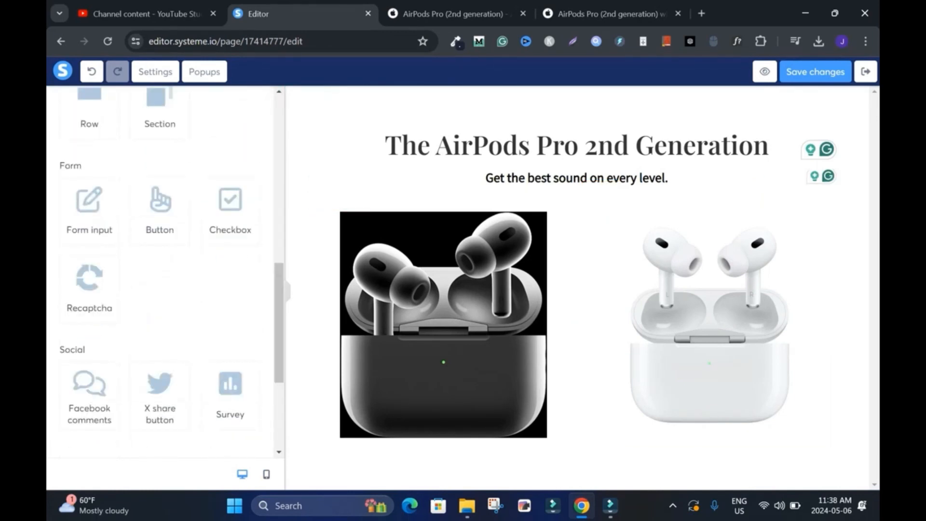
pyautogui.moveTo(160, 207); pyautogui.dragTo(579, 472)
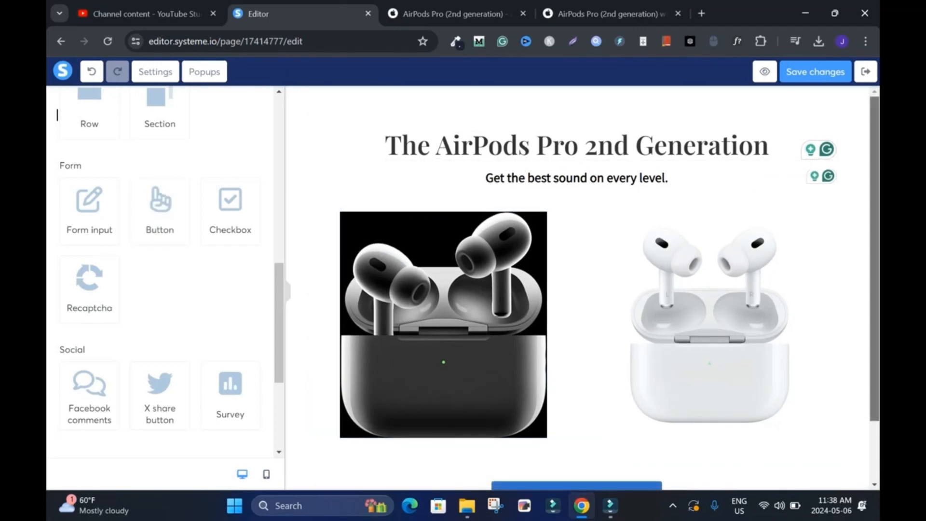
pyautogui.moveTo(875, 309); pyautogui.dragTo(874, 371)
pyautogui.click(611, 14)
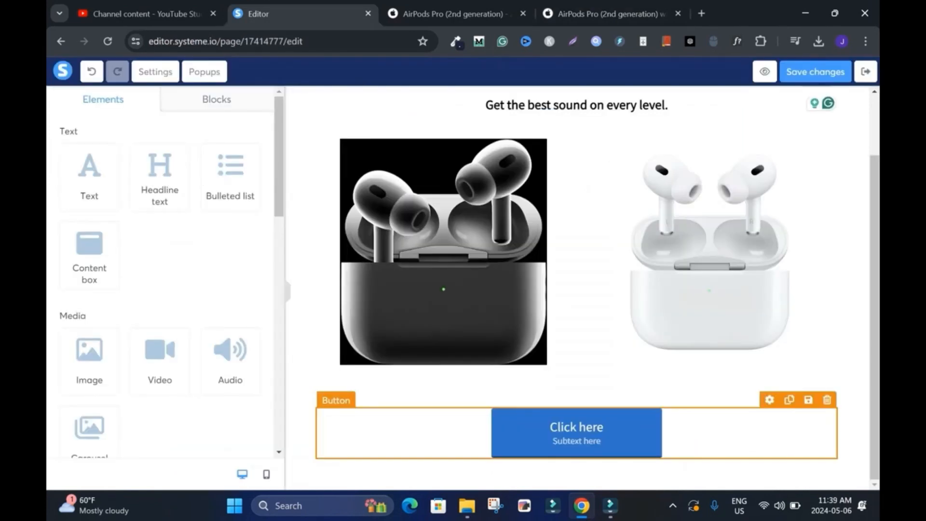
pyautogui.click(577, 433)
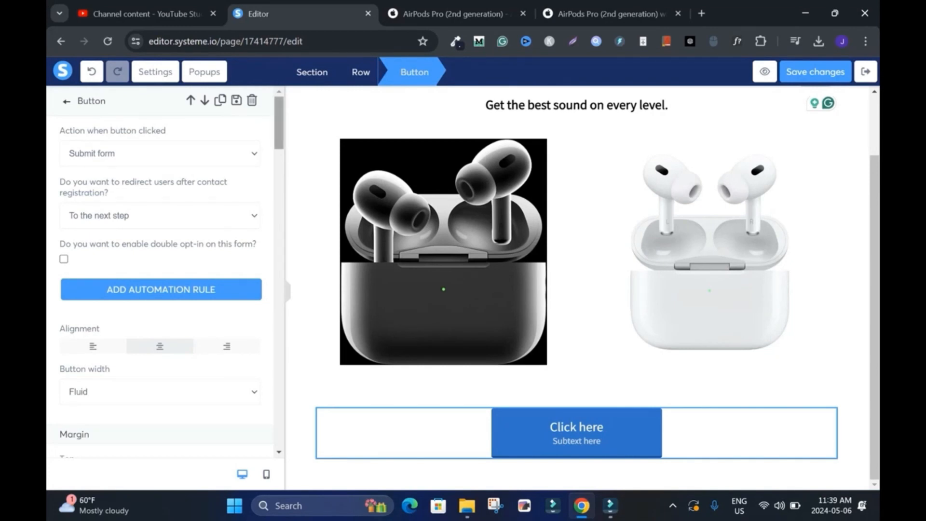
pyautogui.click(160, 153)
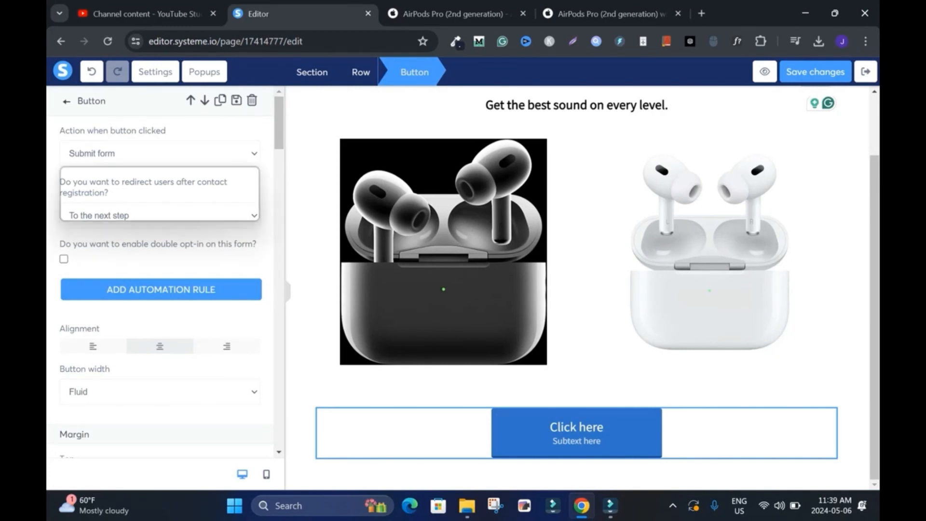
pyautogui.click(90, 193)
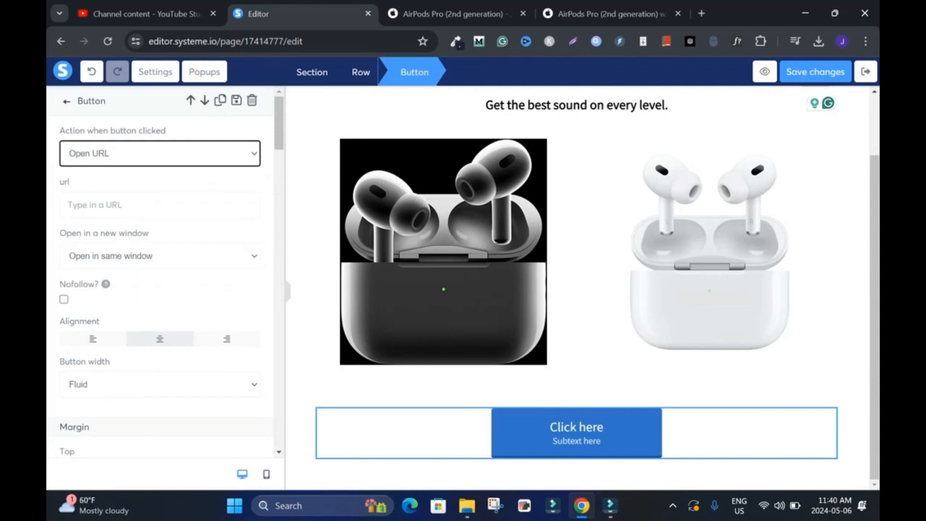
pyautogui.click(610, 13)
pyautogui.moveTo(369, 41); pyautogui.dragTo(144, 42)
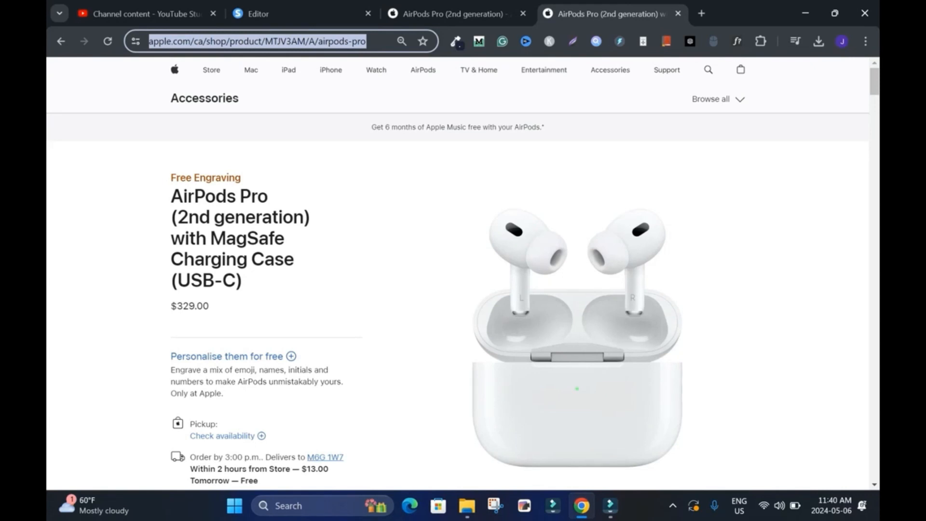
pyautogui.click(290, 14)
pyautogui.click(160, 205)
pyautogui.hotkey('ctrl', 'v')
pyautogui.scroll(-1, 160, 217)
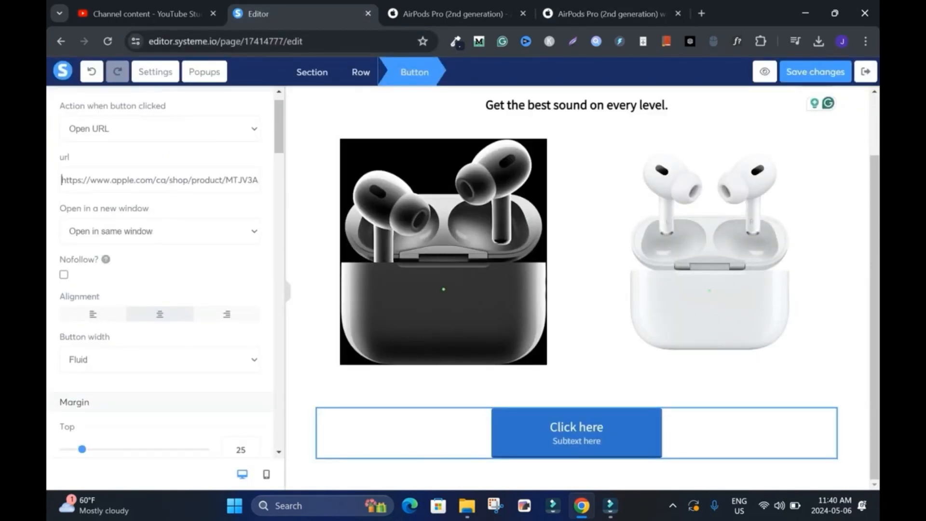
# Step: Examine the button's window, margin, typography, color and rounded-corner options
pyautogui.click(159, 231)
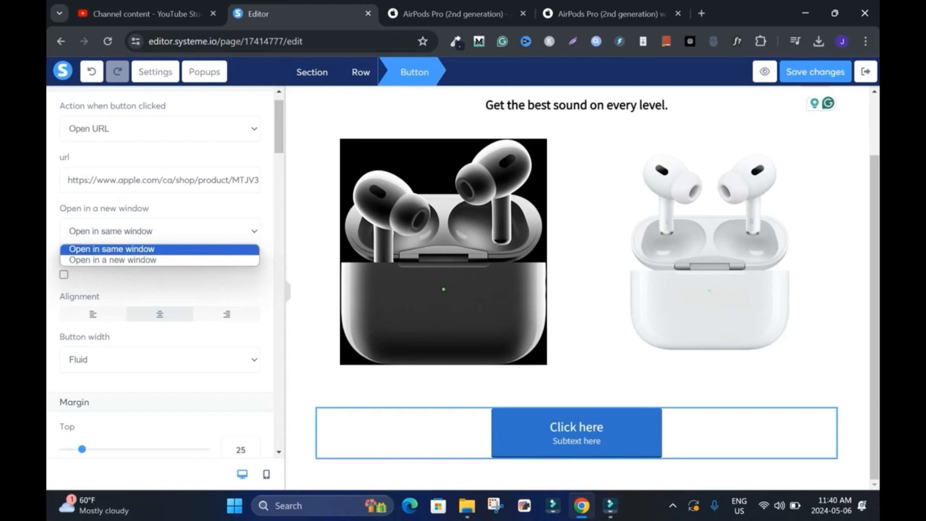
pyautogui.scroll(-5, 160, 270)
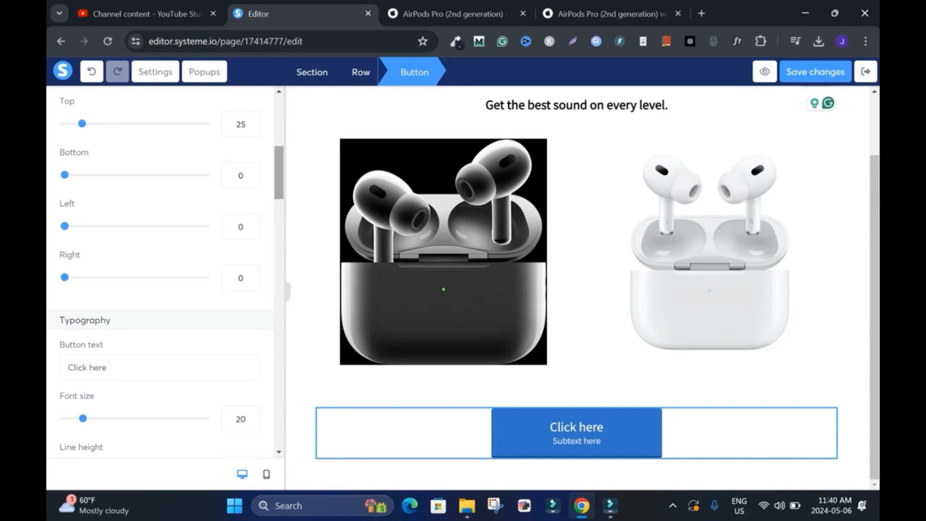
pyautogui.scroll(-8, 164, 270)
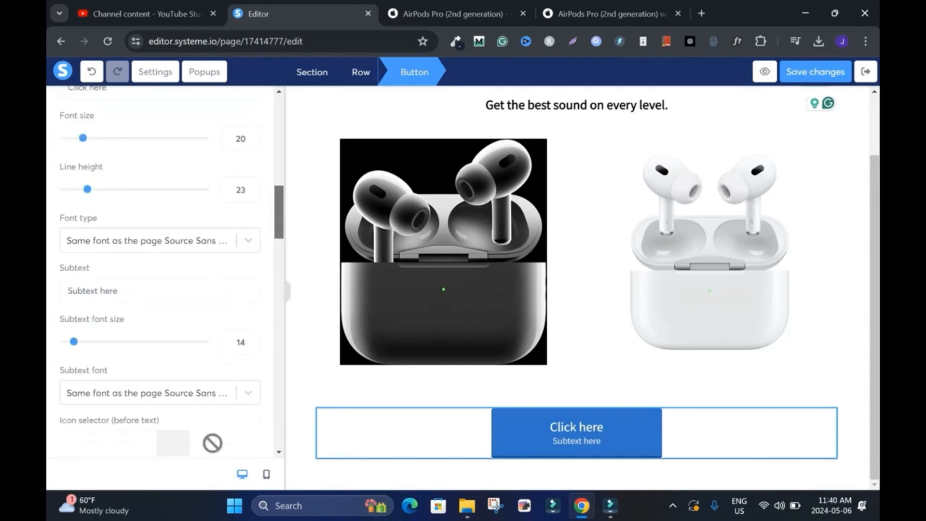
pyautogui.scroll(-6, 164, 270)
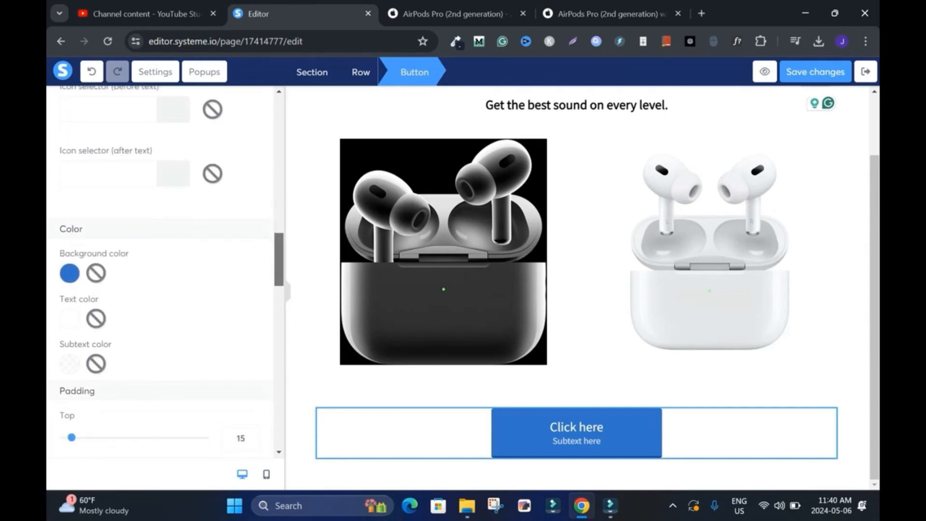
pyautogui.scroll(-10, 164, 270)
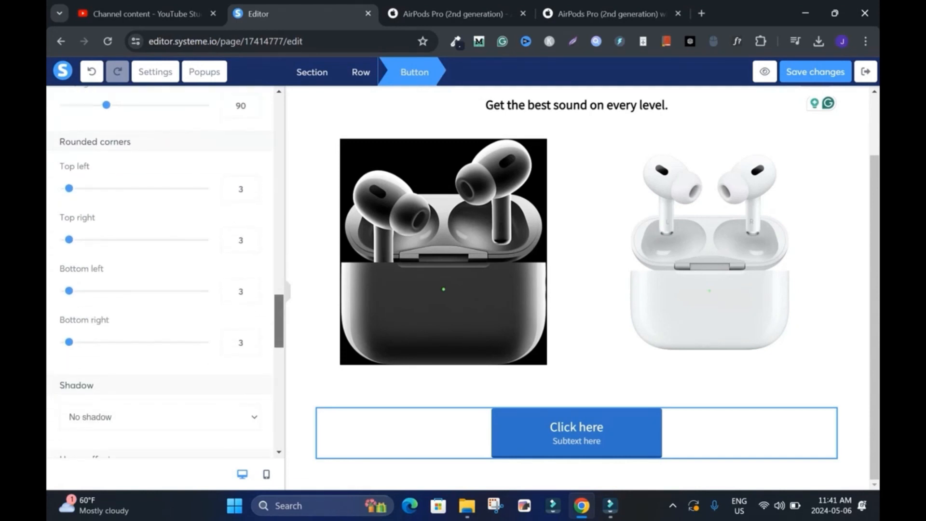
pyautogui.scroll(9, 164, 271)
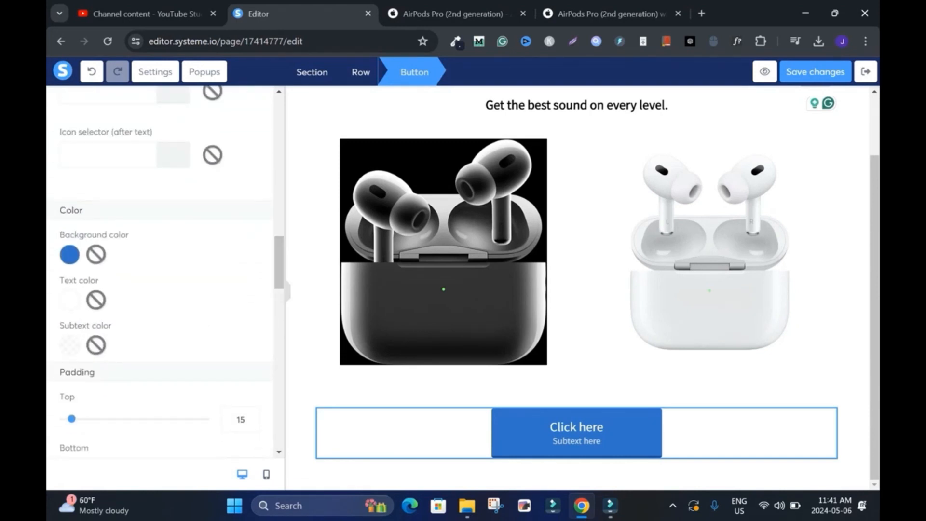
pyautogui.click(69, 254)
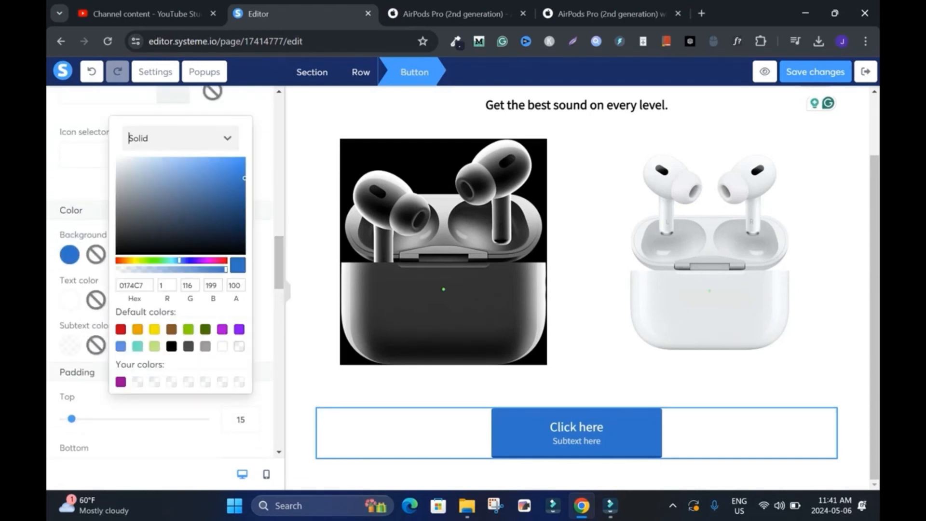
pyautogui.click(262, 183)
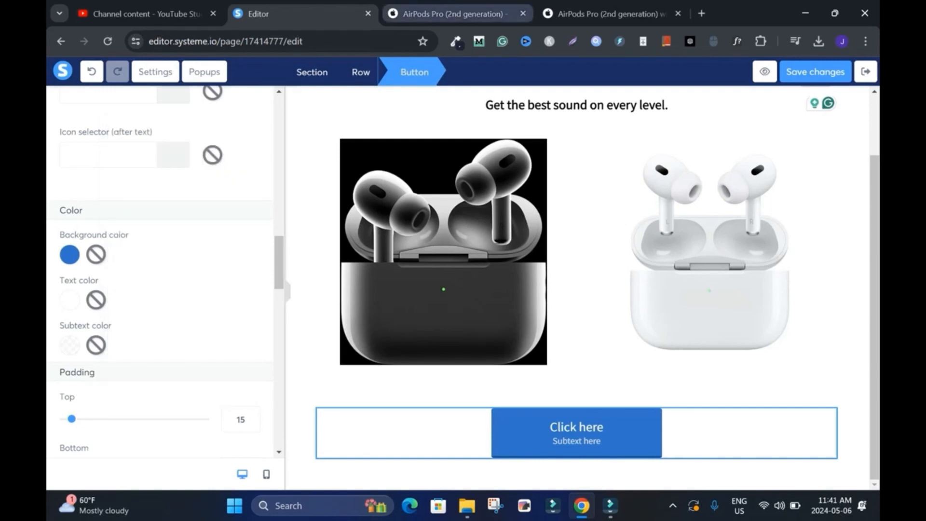
pyautogui.click(455, 14)
pyautogui.click(611, 14)
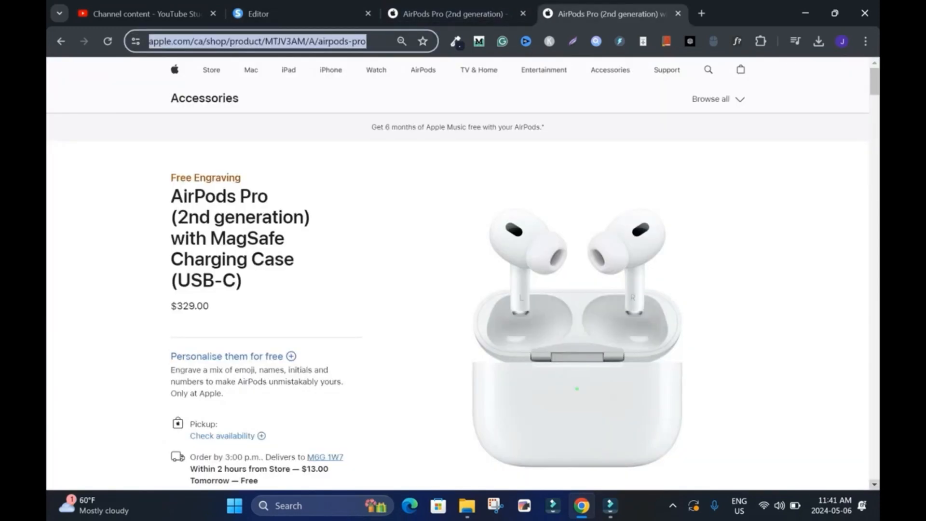
pyautogui.scroll(-2, 578, 270)
pyautogui.click(289, 13)
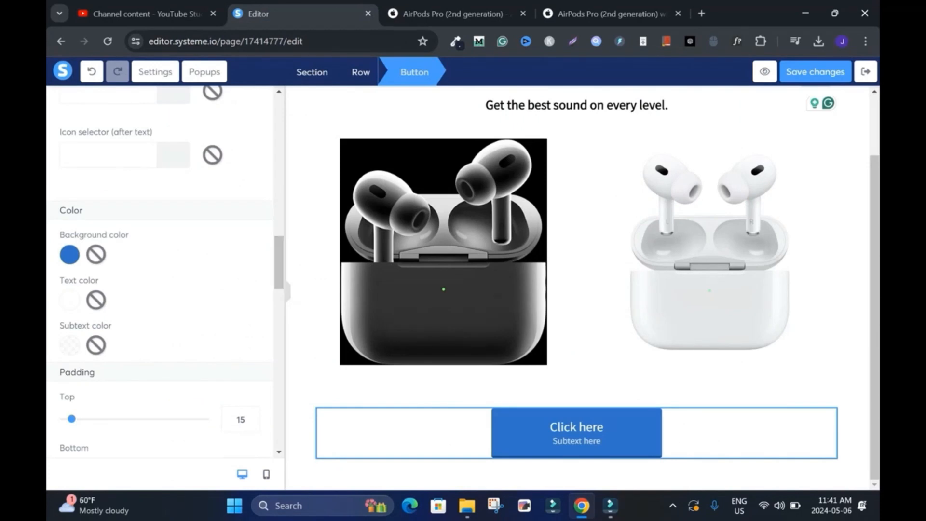
pyautogui.scroll(-10, 203, 155)
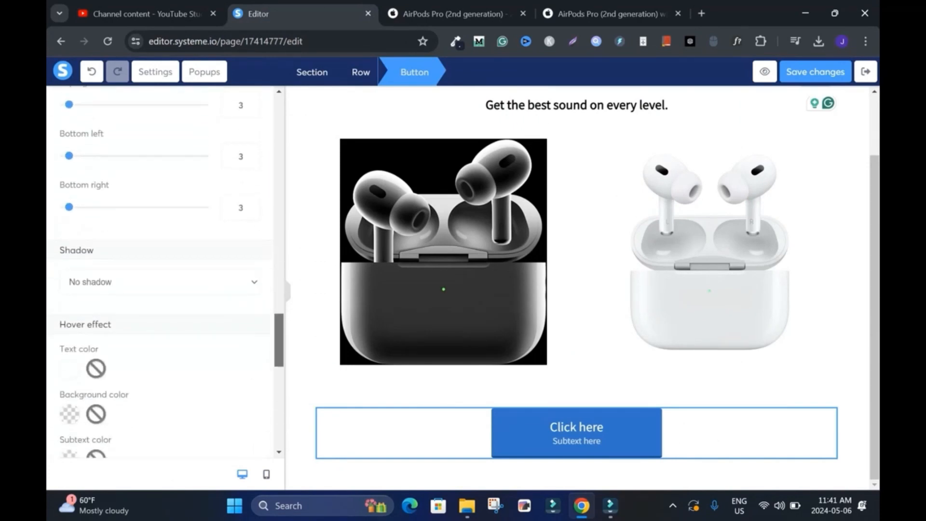
pyautogui.scroll(10, 166, 270)
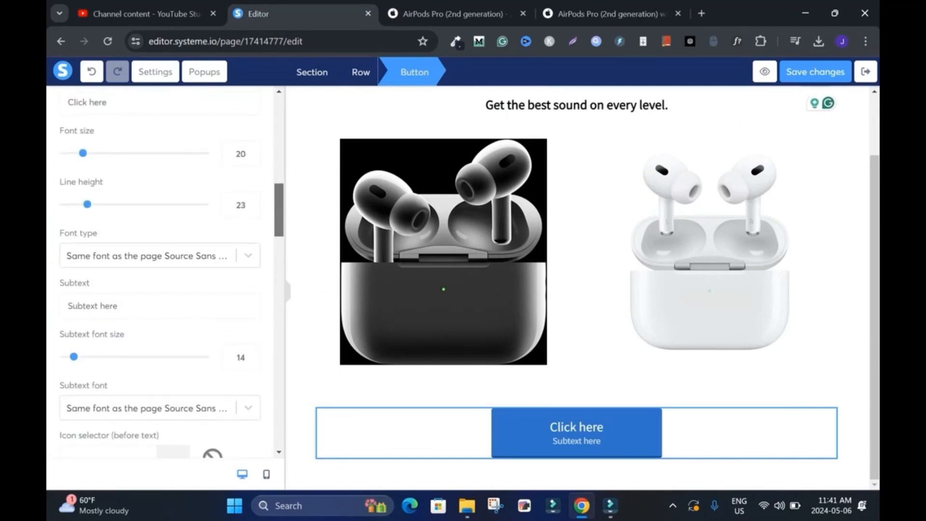
pyautogui.tripleClick(87, 153)
pyautogui.write('Buy ')
pyautogui.write('Now')
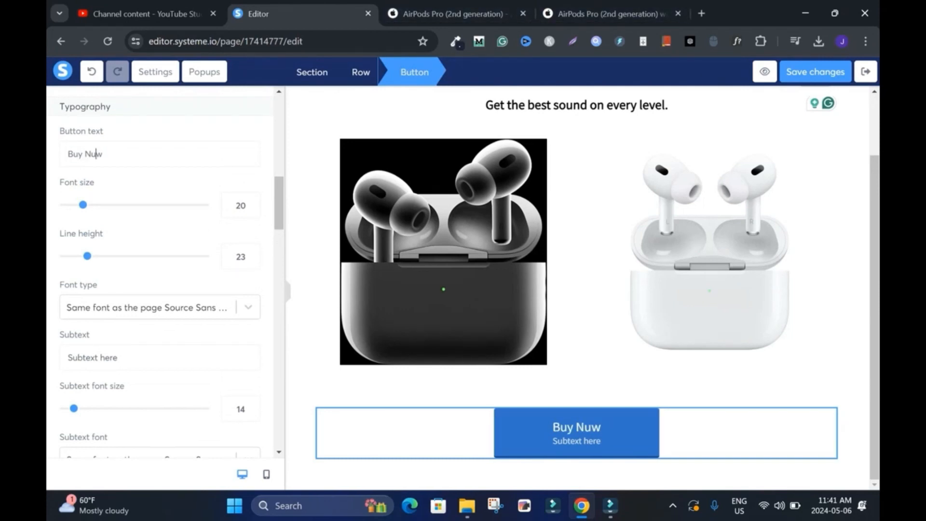
# Step: Compare with the wording on both Apple AirPods Pro pages and shorten the button text to "Buy"
pyautogui.click(607, 13)
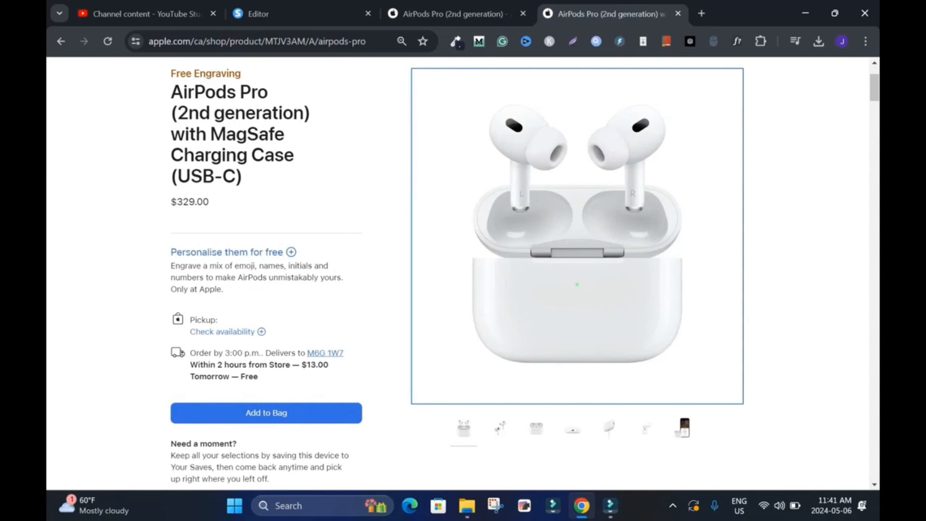
pyautogui.click(454, 14)
pyautogui.click(609, 14)
pyautogui.click(300, 14)
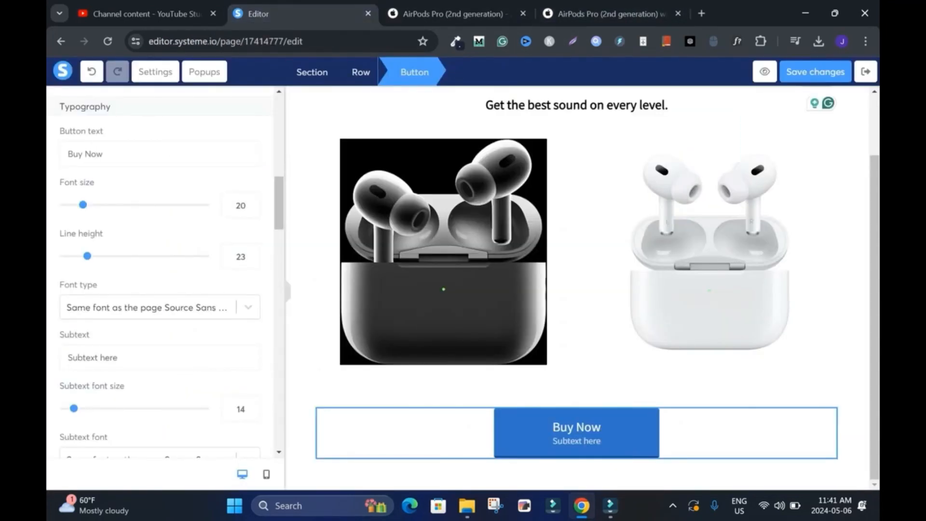
pyautogui.press('BackSpace')
pyautogui.press('BackSpace')
pyautogui.press('BackSpace')
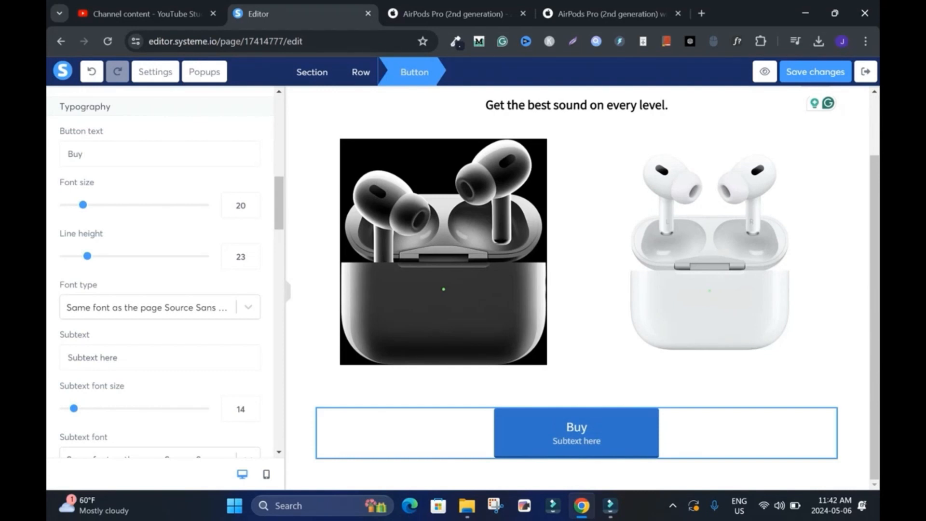
# Step: Set the font size of the button's "Buy" text to 26
pyautogui.click(252, 200)
pyautogui.click(251, 199)
pyautogui.click(252, 200)
pyautogui.click(252, 200)
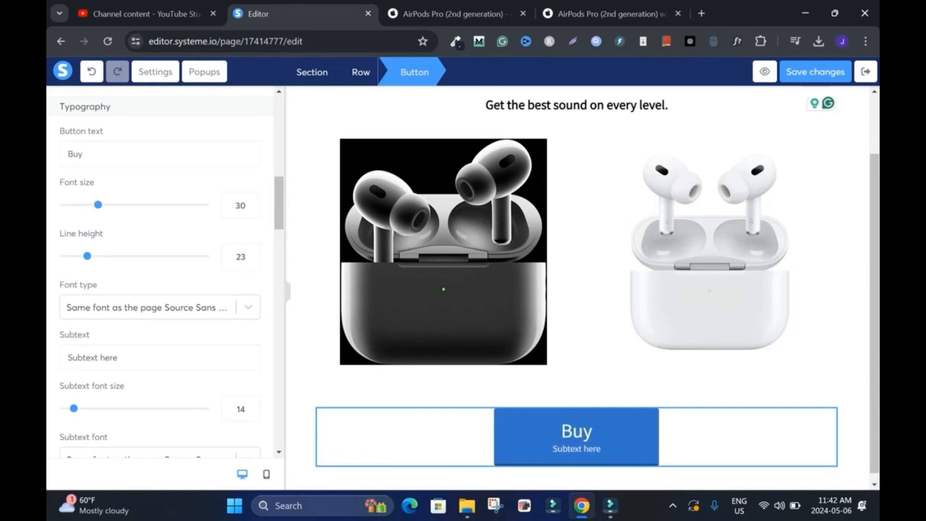
pyautogui.moveTo(118, 357); pyautogui.dragTo(65, 357)
pyautogui.click(251, 210)
pyautogui.click(252, 210)
pyautogui.click(251, 210)
pyautogui.click(251, 210)
# Step: Set the button's subtext to "Add to Bag", matching Apple's product page, with a subtext font size of 16
pyautogui.click(118, 357)
pyautogui.hotkey('ctrl', 'a')
pyautogui.write('Add to Cart')
pyautogui.hotkey('ctrl', '4')
pyautogui.hotkey('ctrl', '2')
pyautogui.hotkey('ctrl', 'shift', 'Left')
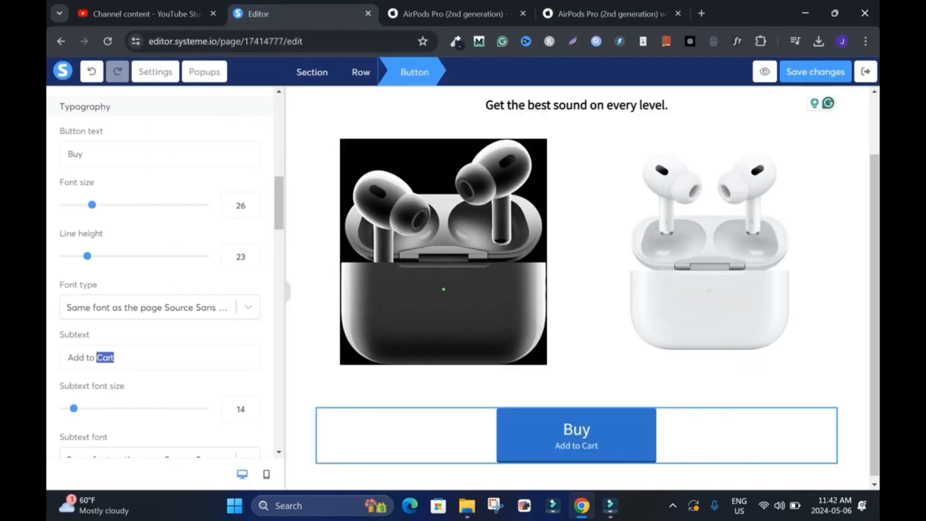
pyautogui.write('Bag')
pyautogui.click(252, 404)
pyautogui.click(251, 404)
pyautogui.click(251, 405)
pyautogui.click(251, 412)
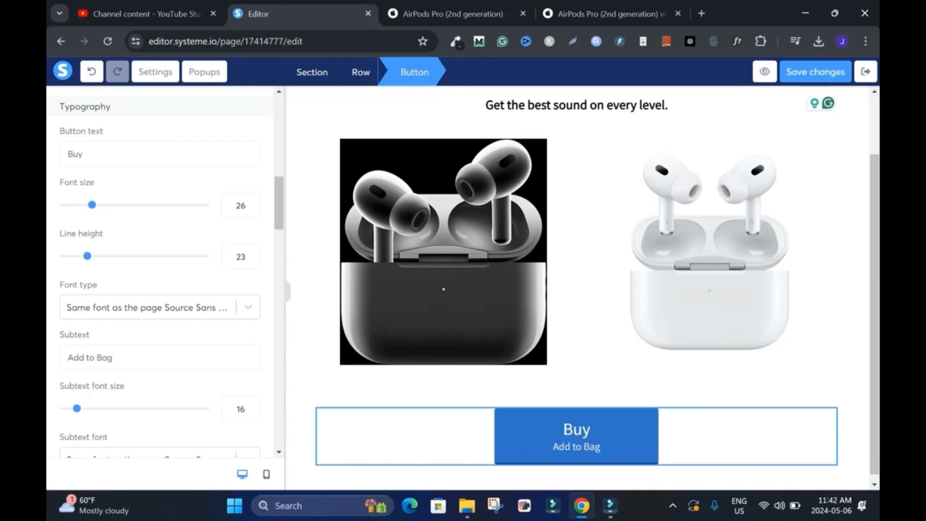
# Step: Set the button's top margin and top padding to 0, reduce its bottom padding, and save the page changes
pyautogui.scroll(8, 159, 270)
pyautogui.scroll(-2, 160, 270)
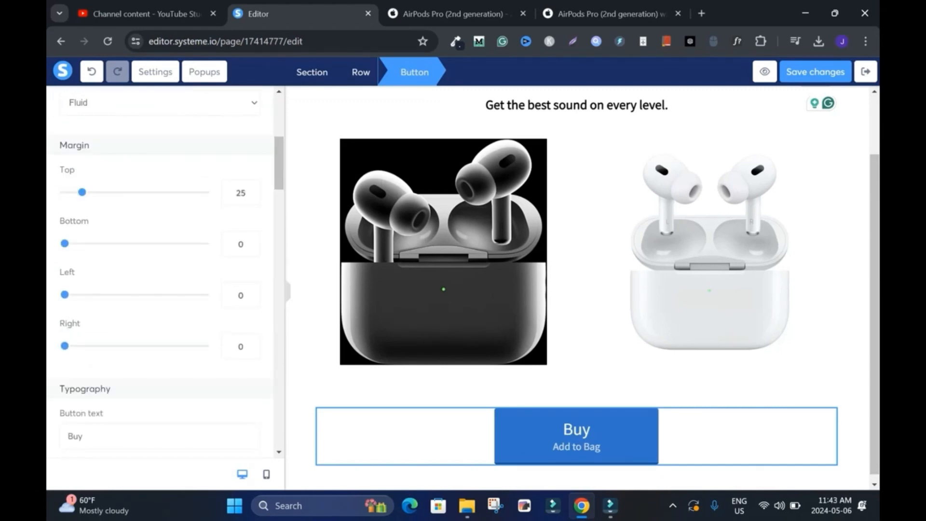
pyautogui.moveTo(82, 192); pyautogui.dragTo(64, 192)
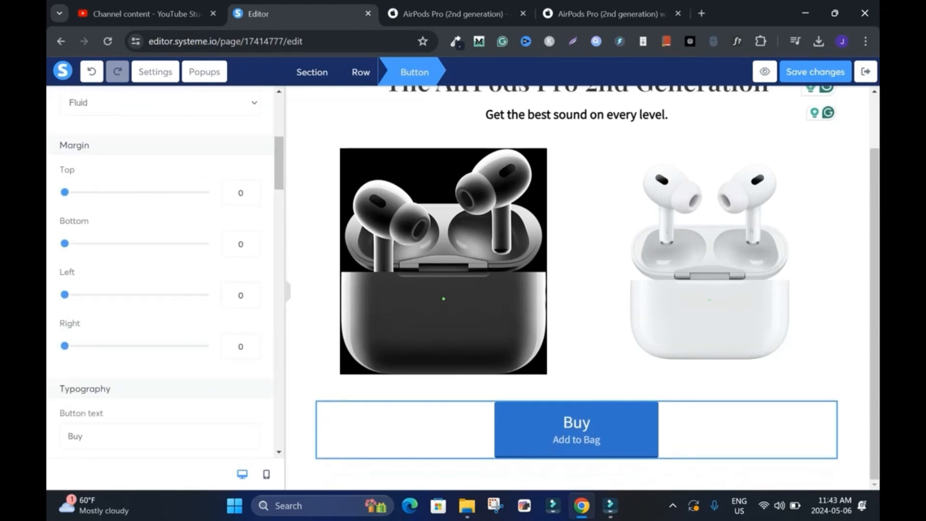
pyautogui.scroll(-15, 159, 270)
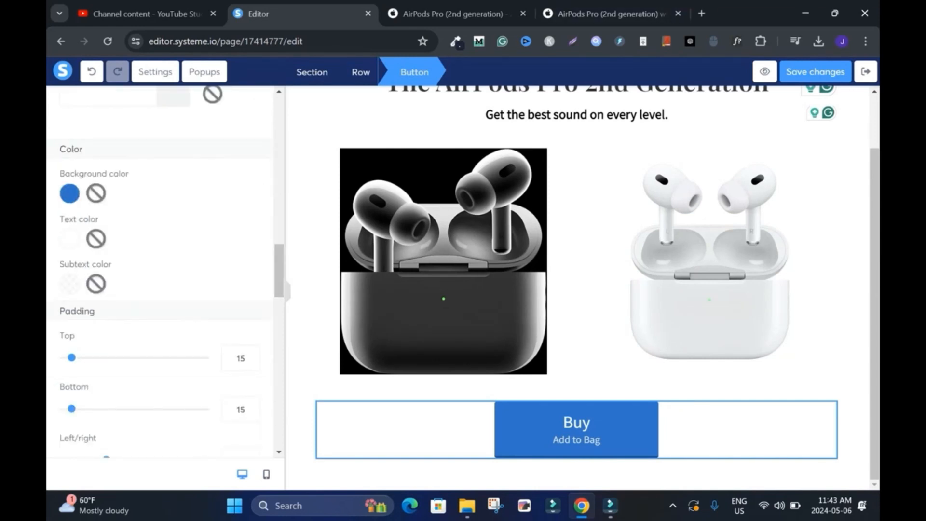
pyautogui.moveTo(71, 358); pyautogui.dragTo(65, 358)
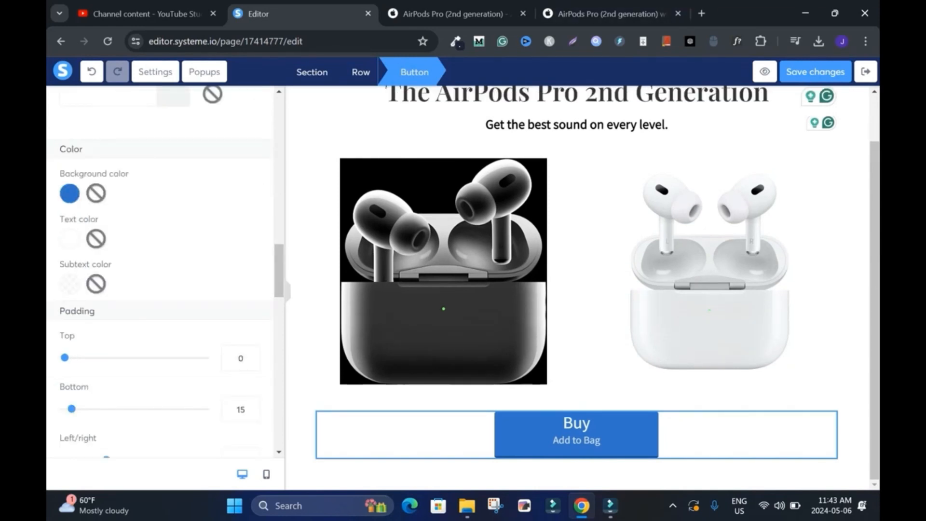
pyautogui.moveTo(72, 409); pyautogui.dragTo(66, 409)
pyautogui.click(815, 72)
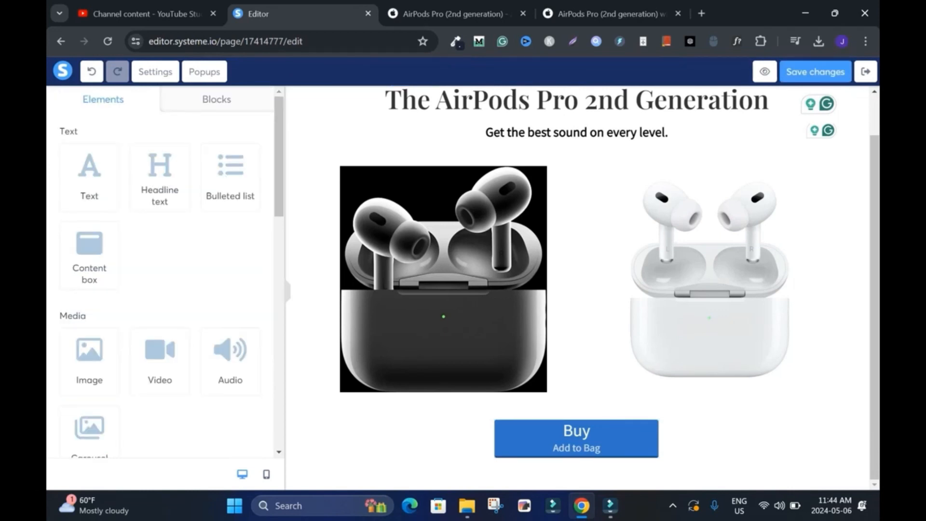
# Step: Add a three-column layout in its own section below the Buy button
pyautogui.scroll(-6, 58, 114)
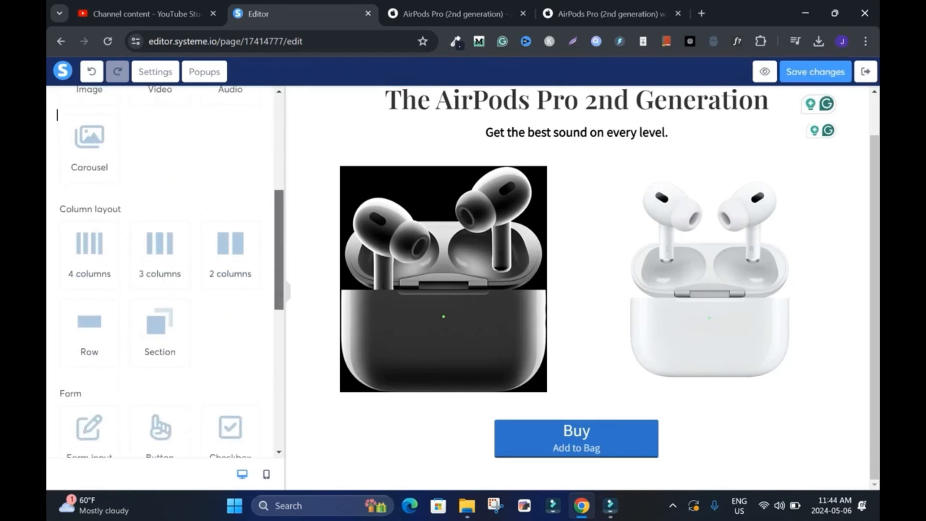
pyautogui.moveTo(160, 237); pyautogui.dragTo(459, 480)
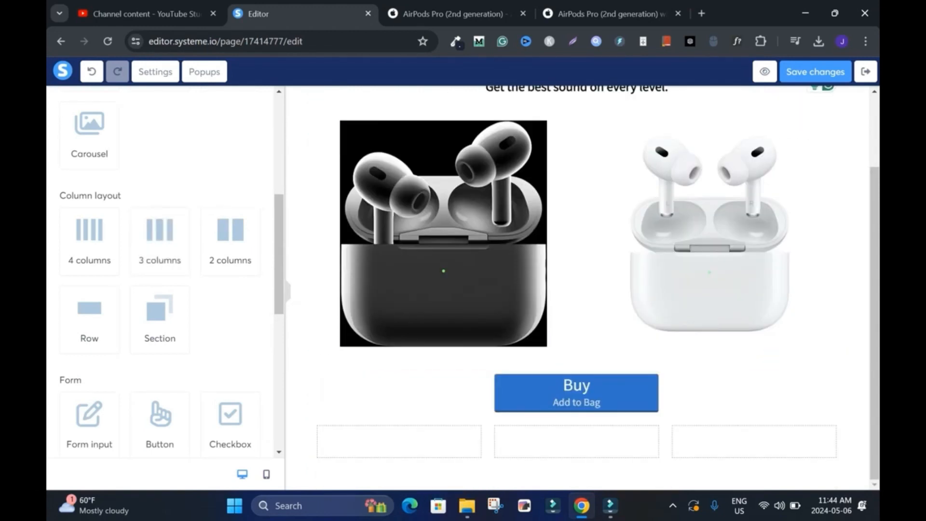
pyautogui.hotkey('ctrl', 'z')
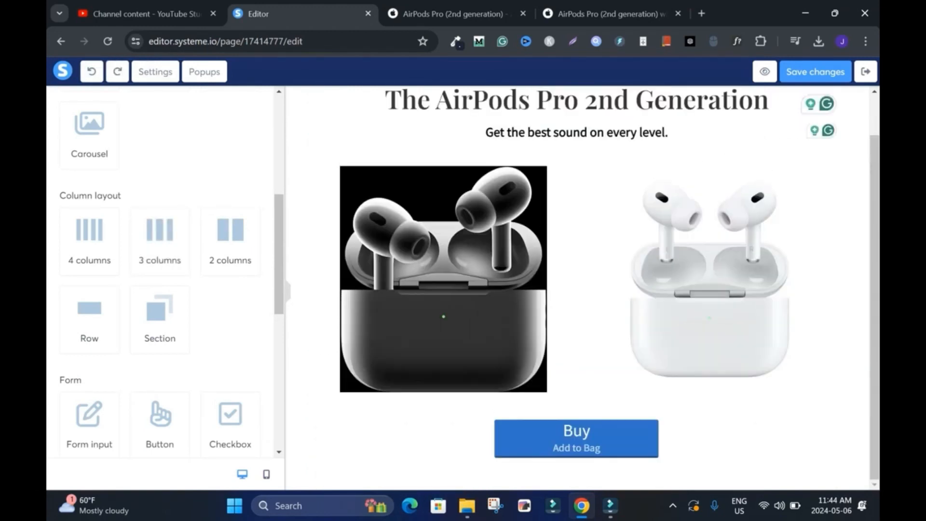
pyautogui.moveTo(159, 236); pyautogui.dragTo(462, 463)
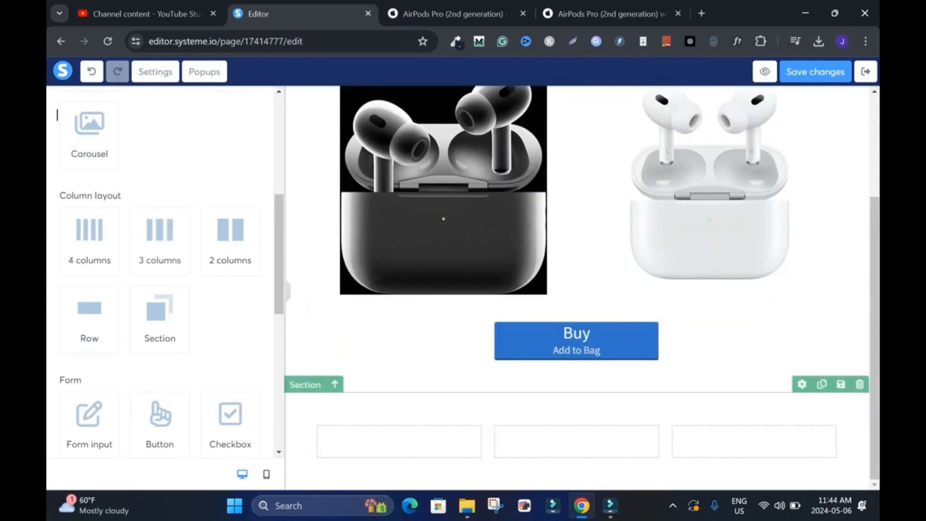
# Step: Place a text element in each of the three new columns
pyautogui.scroll(6, 159, 270)
pyautogui.moveTo(89, 176); pyautogui.dragTo(576, 436)
pyautogui.moveTo(89, 176); pyautogui.dragTo(745, 434)
# Step: Replace the first column's placeholder text with Apple's "Up to 6 hours of listening time with Active Noise Cancellation enabled" copied from the AirPods Pro page
pyautogui.click(455, 14)
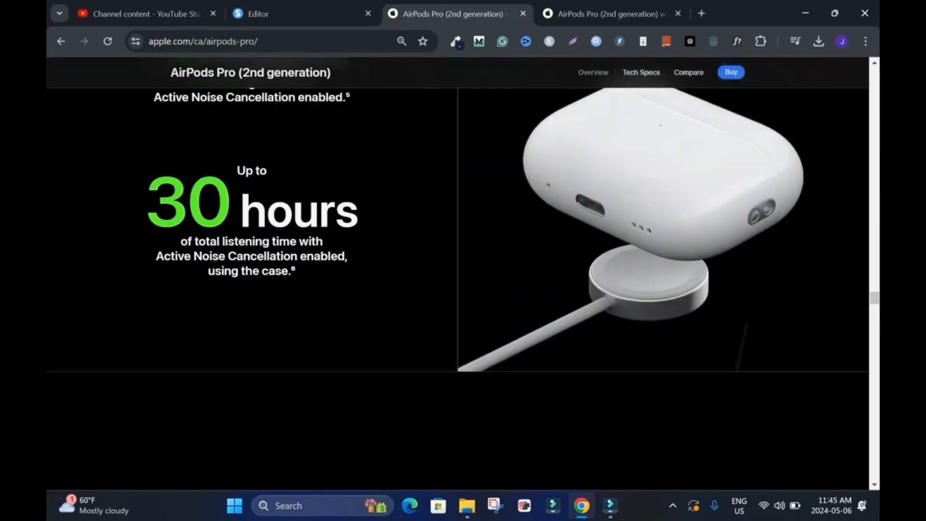
pyautogui.scroll(3, 457, 290)
pyautogui.scroll(1, 457, 290)
pyautogui.scroll(-1, 457, 289)
pyautogui.moveTo(235, 153); pyautogui.dragTo(349, 244)
pyautogui.hotkey('ctrl', 'c')
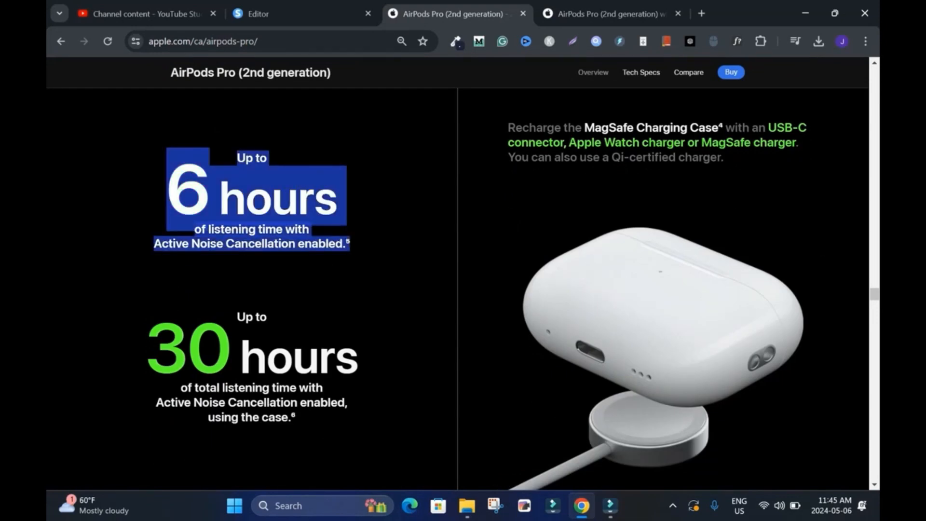
pyautogui.click(299, 14)
pyautogui.tripleClick(399, 385)
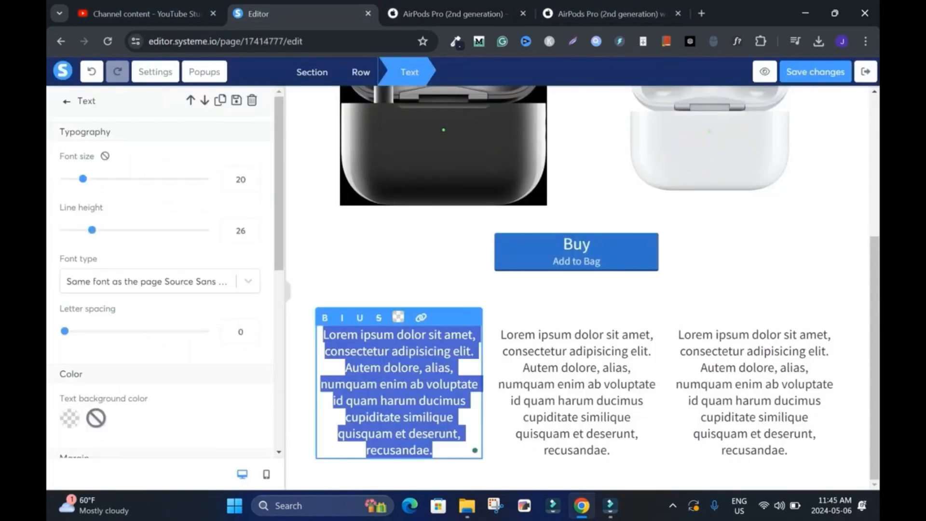
pyautogui.press('BackSpace')
pyautogui.write('Up to6 hoursof listening time with Active Noise Cancellation enabled')
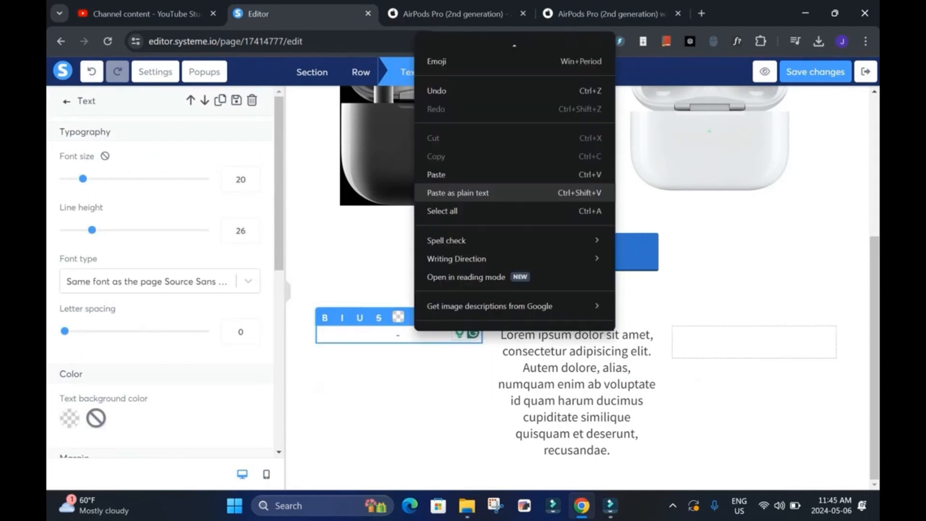
# Step: Remove the bold from the first column's listening-time text, left-align it and join its lines into one paragraph
pyautogui.click(458, 193)
pyautogui.hotkey('ctrl', 'a')
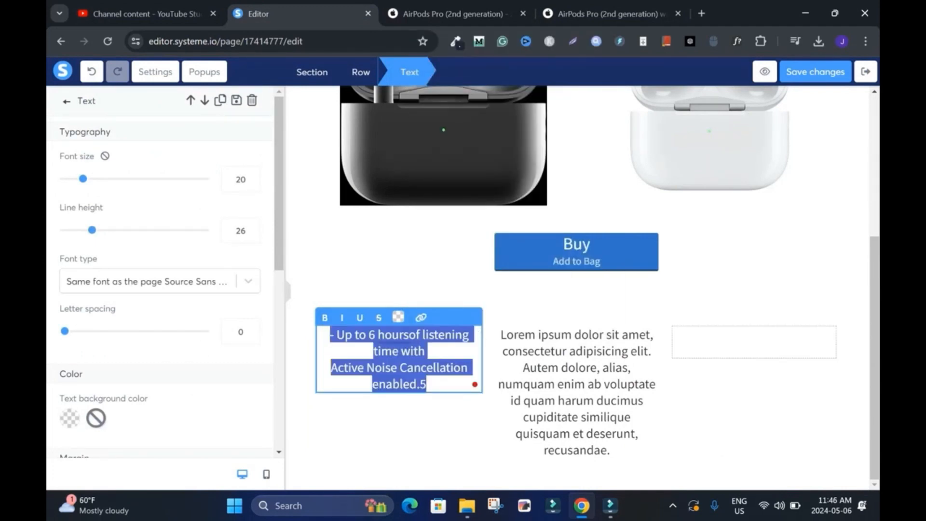
pyautogui.moveTo(279, 188); pyautogui.dragTo(279, 314)
pyautogui.click(94, 319)
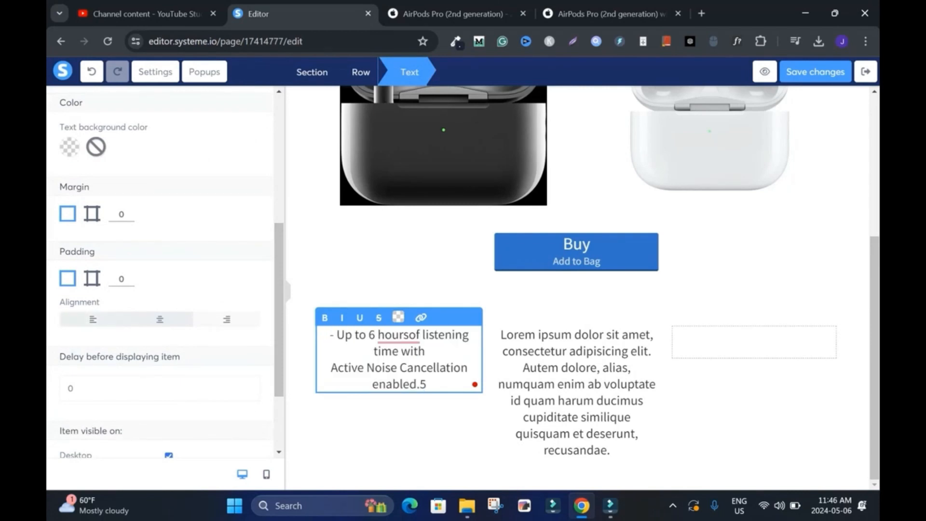
pyautogui.press('BackSpace')
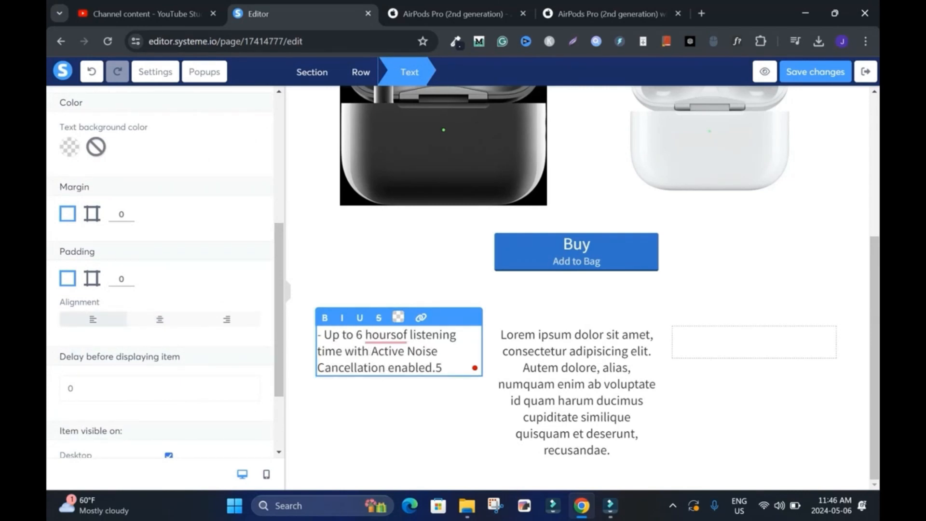
# Step: Delete the footnote number after "enabled." in the first column's text and start a new dashed line below it
pyautogui.click(400, 410)
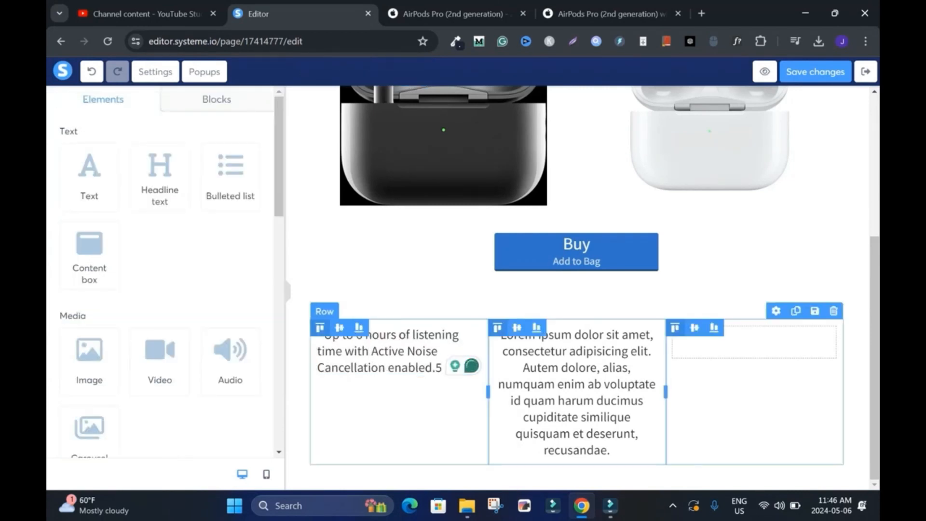
pyautogui.click(318, 367)
pyautogui.click(442, 368)
pyautogui.press('BackSpace')
pyautogui.press('BackSpace')
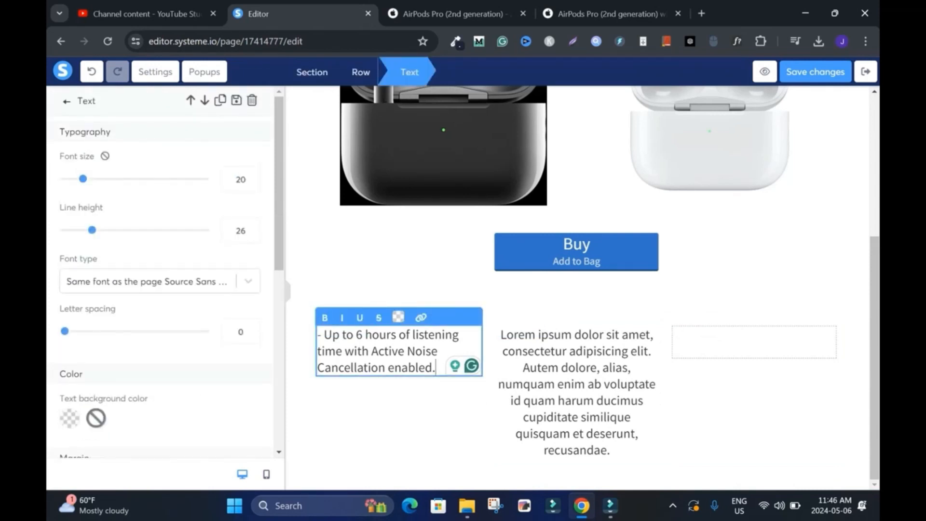
pyautogui.write('.')
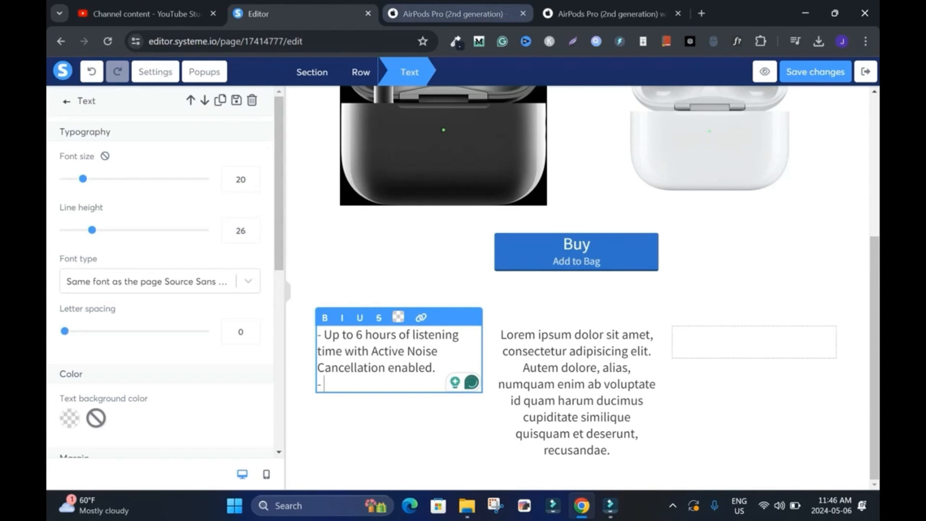
pyautogui.click(453, 14)
pyautogui.click(237, 316)
pyautogui.moveTo(237, 316); pyautogui.dragTo(295, 418)
pyautogui.hotkey('ctrl', 'c')
pyautogui.click(289, 13)
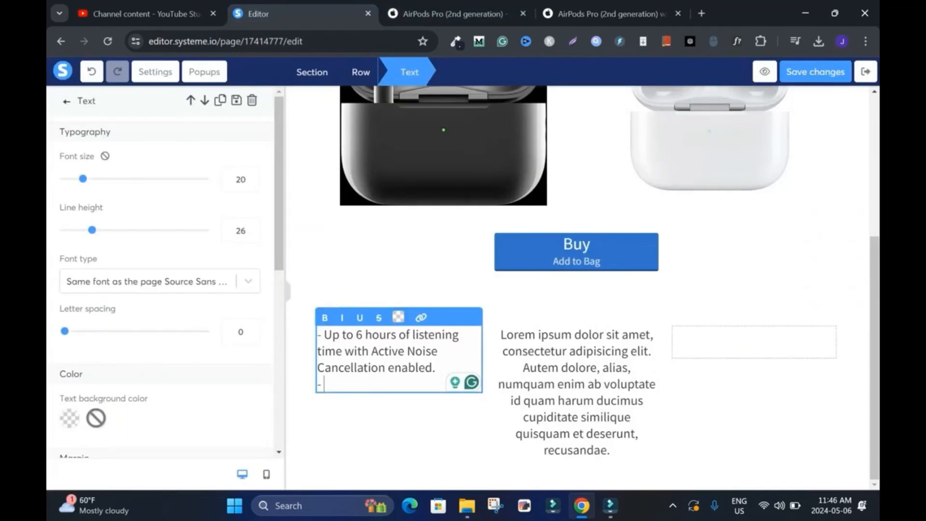
pyautogui.rightClick(341, 385)
pyautogui.click(384, 230)
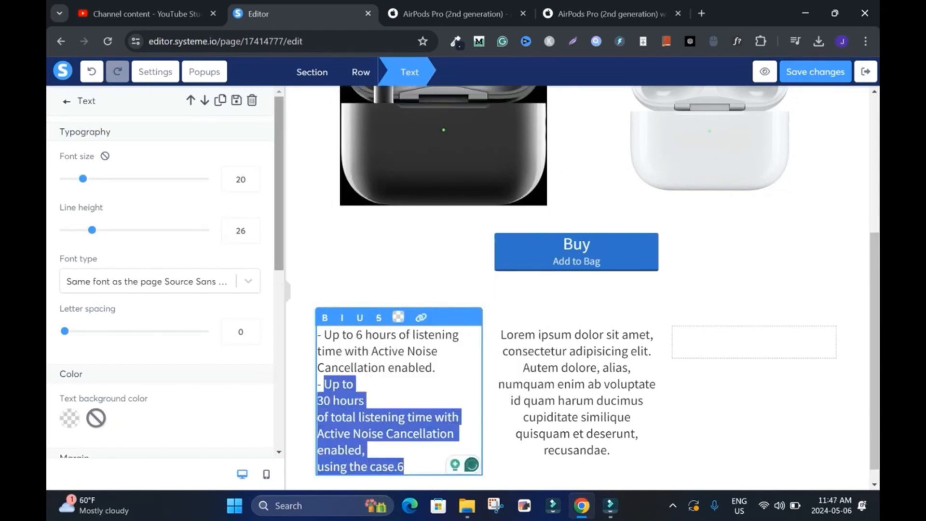
# Step: Join the broken lines of the 30-hour item into one paragraph and delete its trailing footnote number
pyautogui.scroll(-6, 159, 270)
pyautogui.click(318, 401)
pyautogui.press('BackSpace')
pyautogui.click(318, 400)
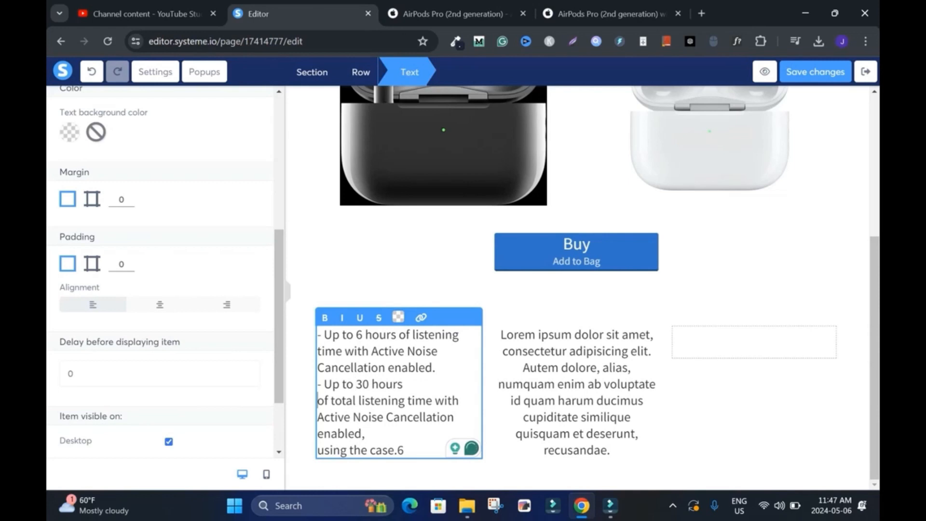
pyautogui.press('BackSpace')
pyautogui.click(420, 401)
pyautogui.click(405, 434)
pyautogui.press('BackSpace')
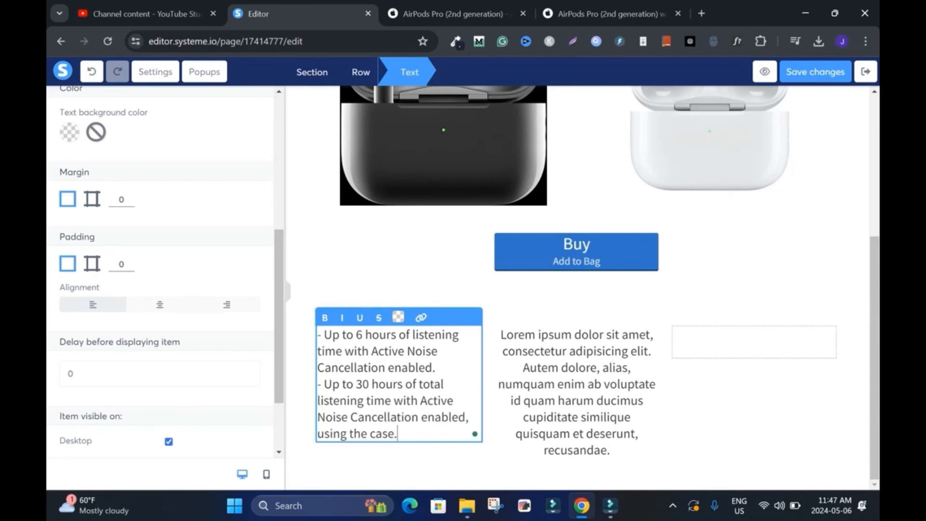
pyautogui.click(444, 454)
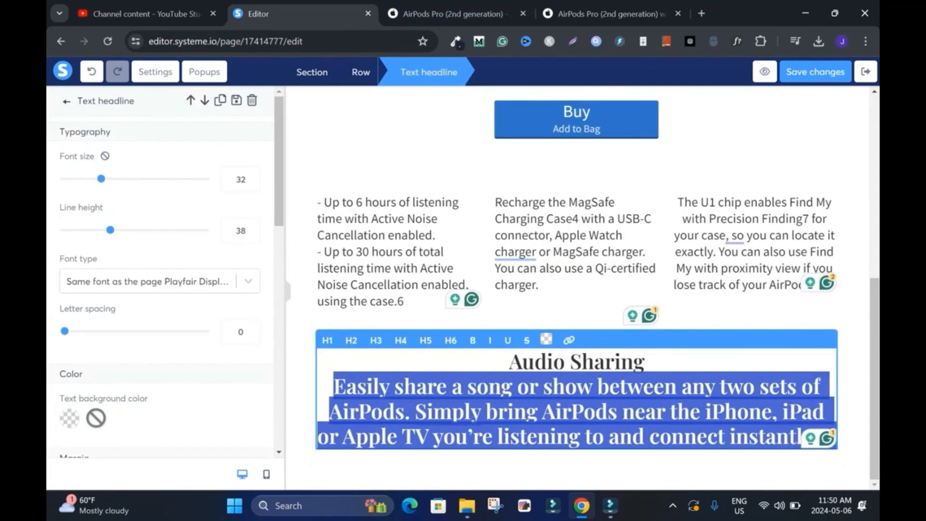
# Step: Reduce the Audio Sharing headline text to heading level H5
pyautogui.click(375, 341)
pyautogui.click(400, 352)
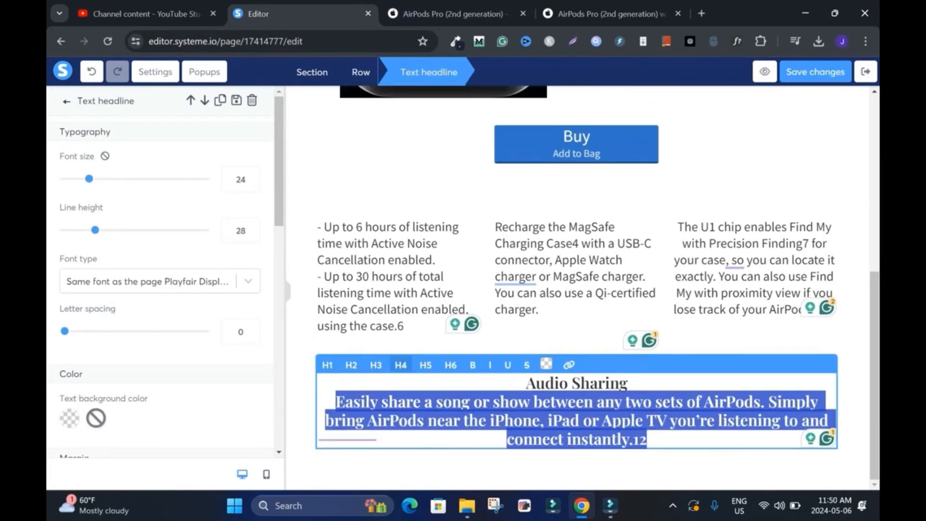
pyautogui.click(426, 365)
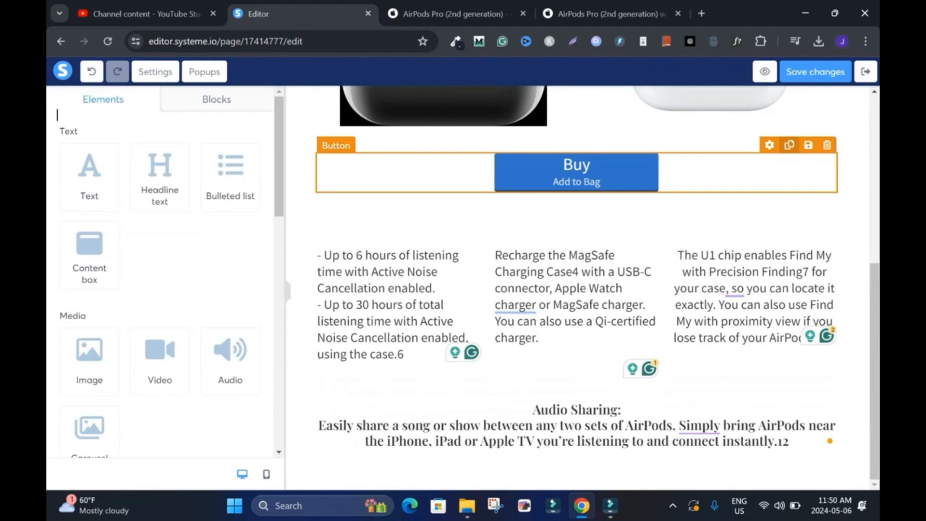
# Step: Duplicate the Buy button and move the copy below the Audio Sharing text
pyautogui.click(789, 145)
pyautogui.moveTo(579, 205); pyautogui.dragTo(568, 463)
pyautogui.click(574, 440)
# Step: Add a horizontal line below the second Buy button and place a text element under the line
pyautogui.scroll(-12, 57, 115)
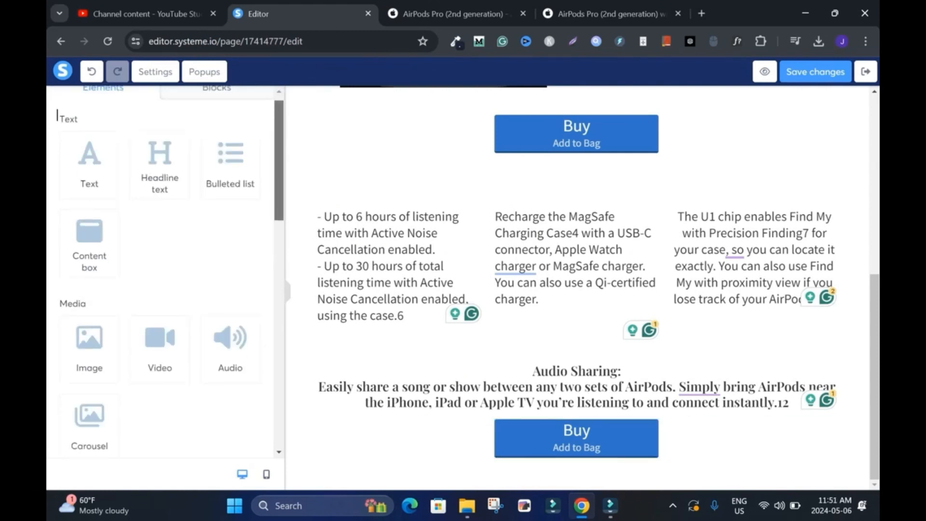
pyautogui.moveTo(230, 308); pyautogui.dragTo(543, 443)
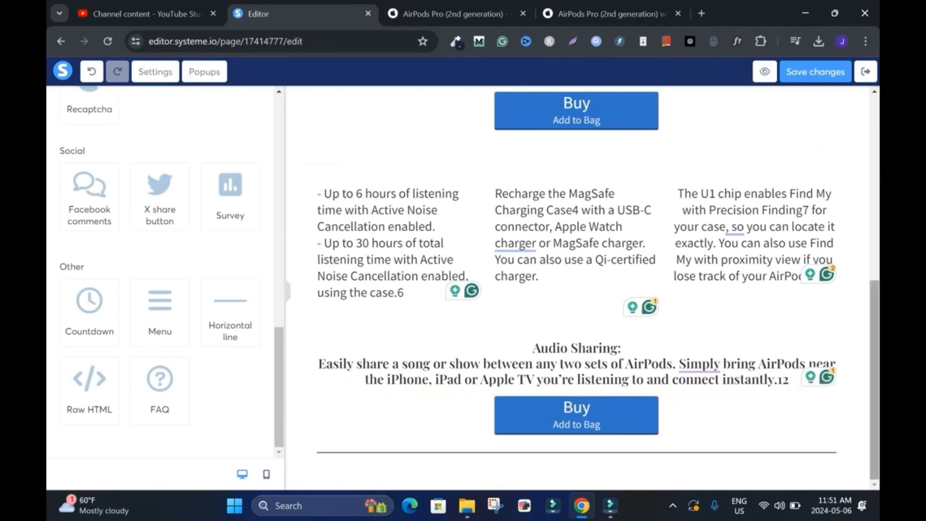
pyautogui.moveTo(279, 386); pyautogui.dragTo(279, 156)
pyautogui.moveTo(89, 174); pyautogui.dragTo(477, 463)
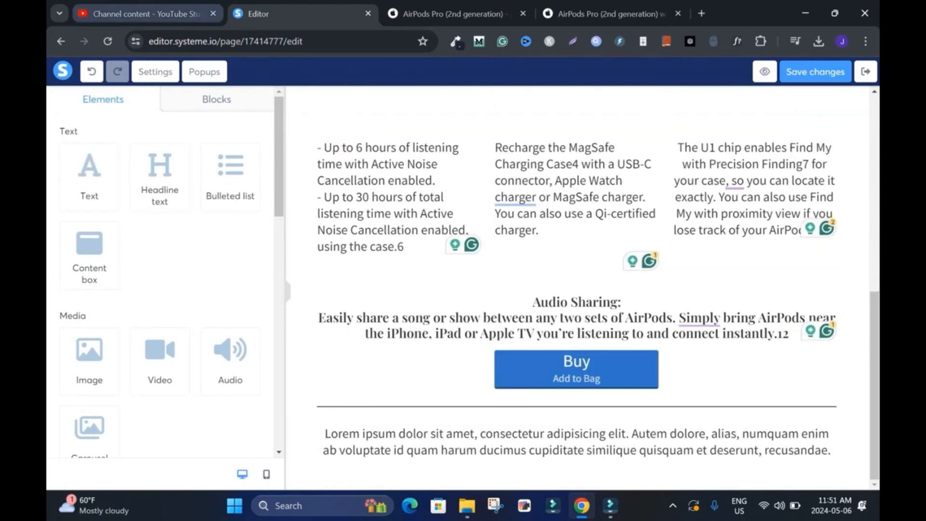
# Step: Switch to YouTube Studio and copy the affiliate disclosure paragraph from the description of the "What is a Landing Page Website" video
pyautogui.click(140, 13)
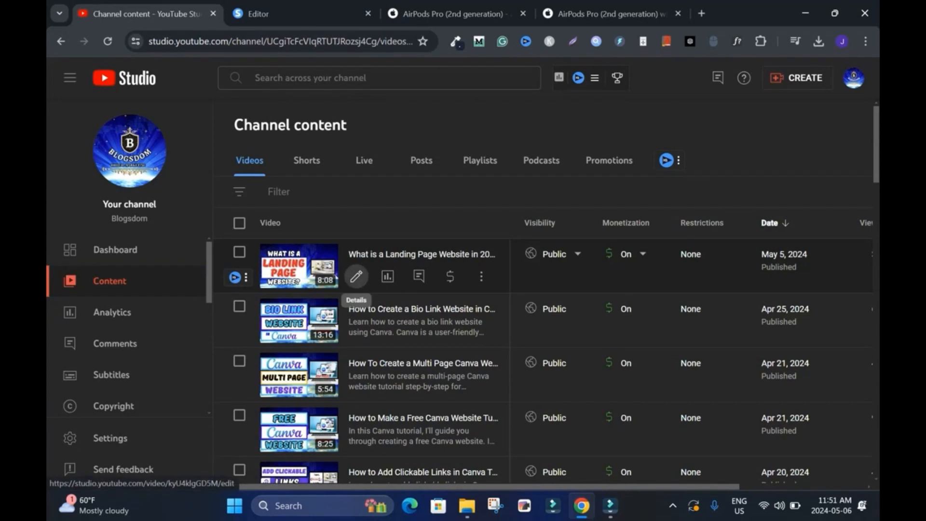
pyautogui.click(356, 276)
pyautogui.scroll(-13, 437, 299)
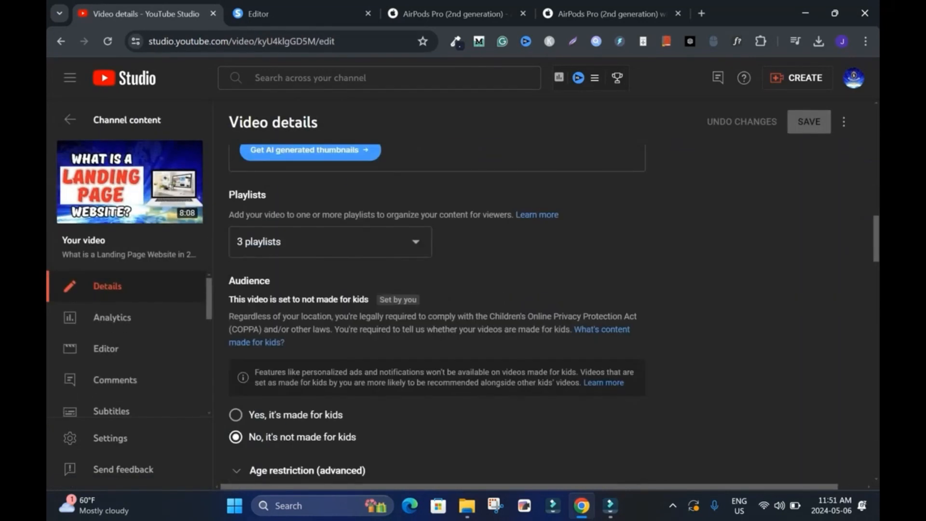
pyautogui.scroll(6, 437, 299)
pyautogui.scroll(-3, 434, 251)
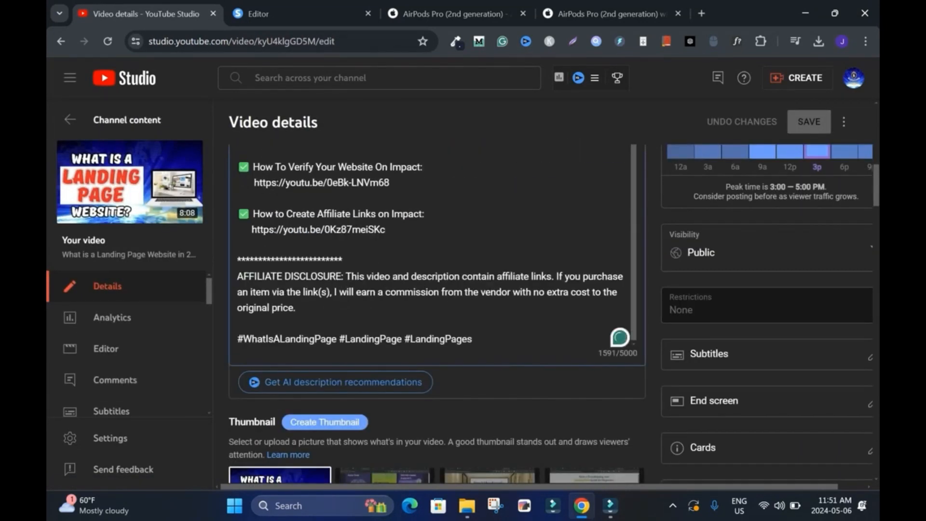
pyautogui.tripleClick(429, 292)
pyautogui.hotkey('ctrl', 'c')
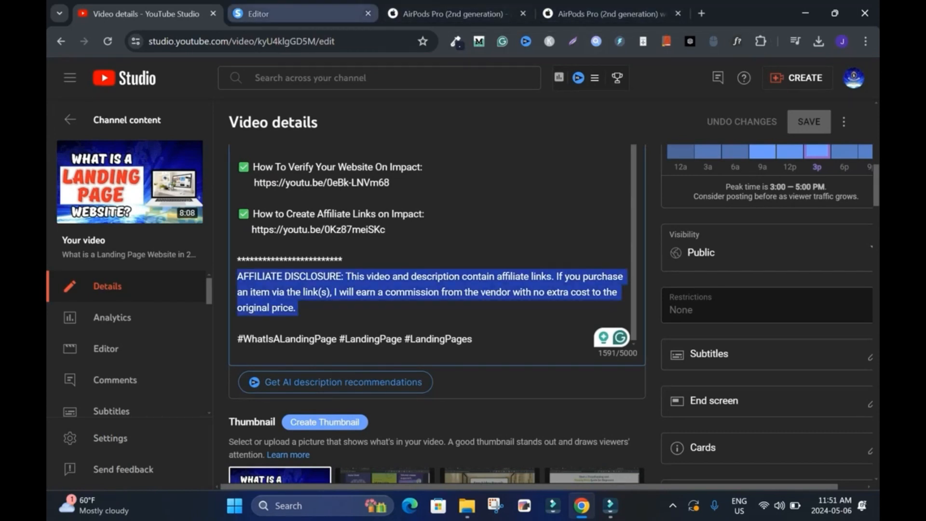
# Step: Back in the systeme.io editor, replace the placeholder text under the horizontal line with the copied affiliate disclosure
pyautogui.click(299, 14)
pyautogui.click(576, 442)
pyautogui.rightClick(594, 444)
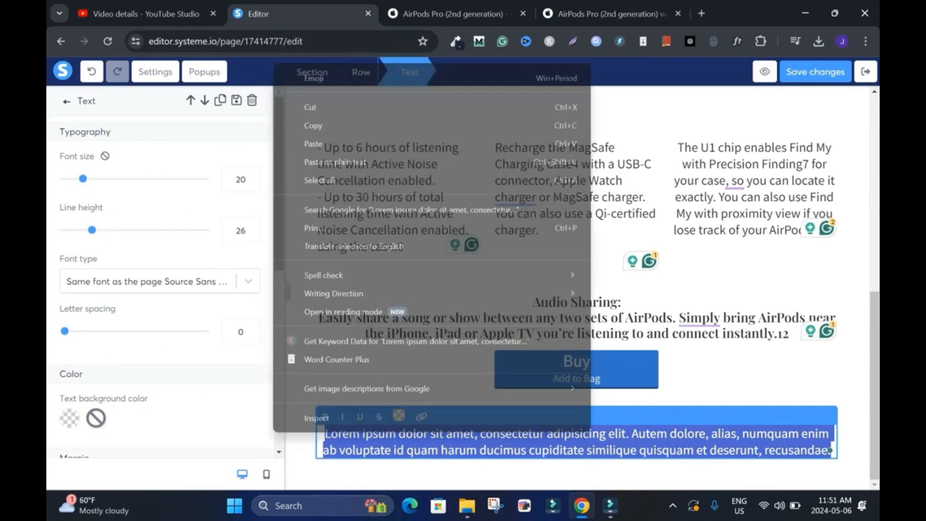
pyautogui.click(319, 141)
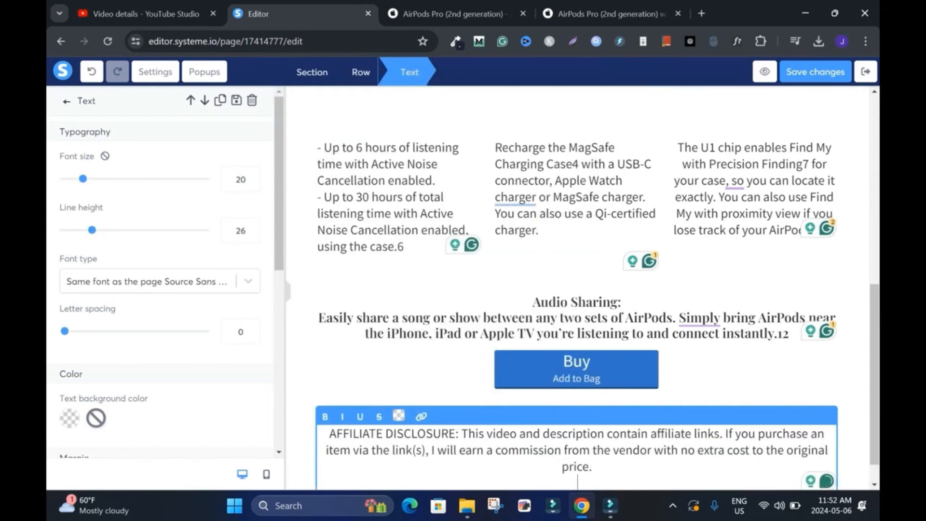
# Step: Set the affiliate disclosure text's font size to 16
pyautogui.hotkey('ctrl', 'a')
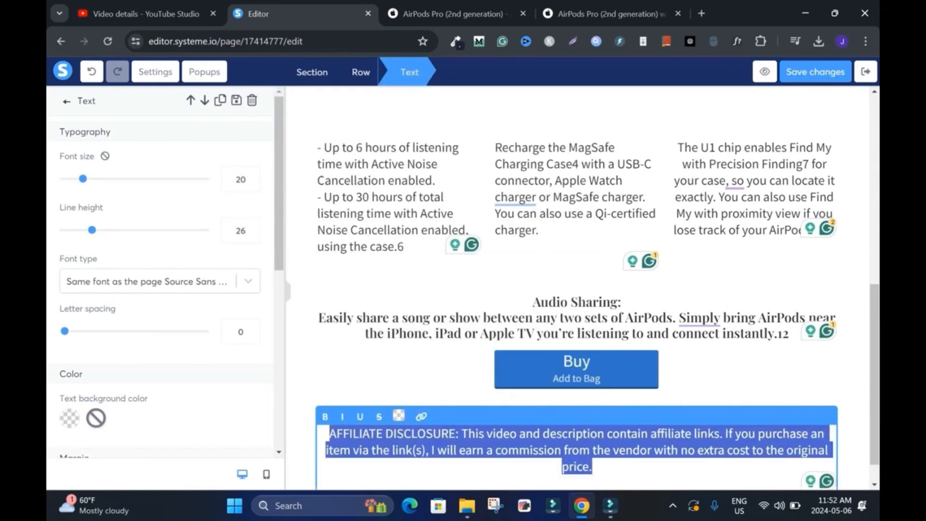
pyautogui.click(252, 183)
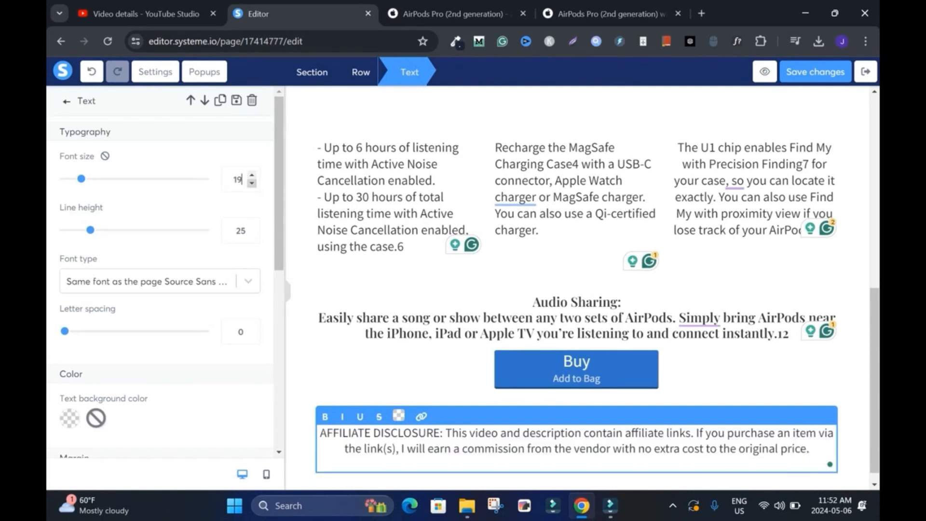
pyautogui.press('Down')
pyautogui.press('Down')
pyautogui.press('Down')
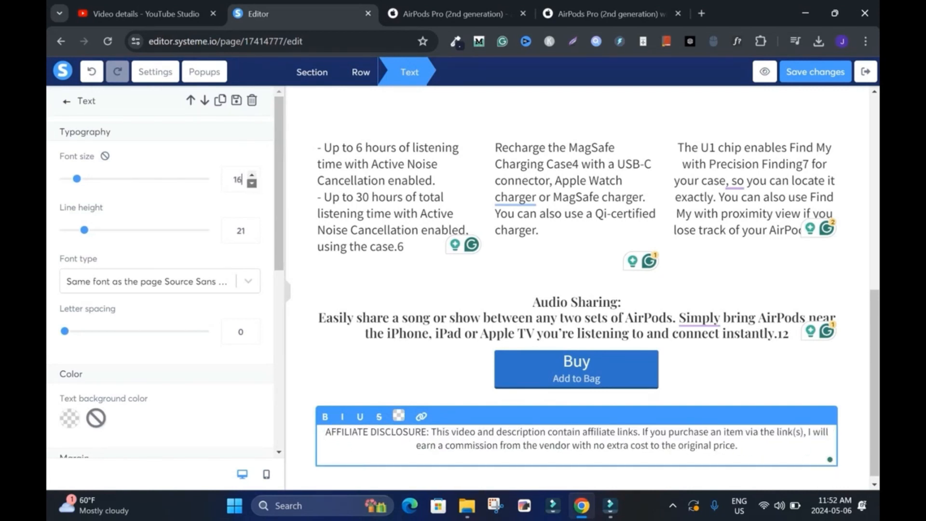
pyautogui.click(301, 270)
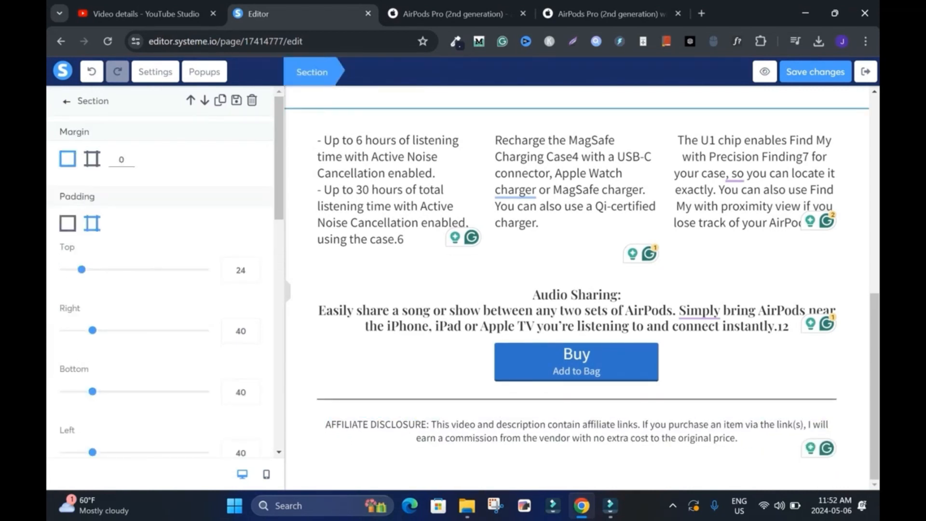
pyautogui.click(67, 102)
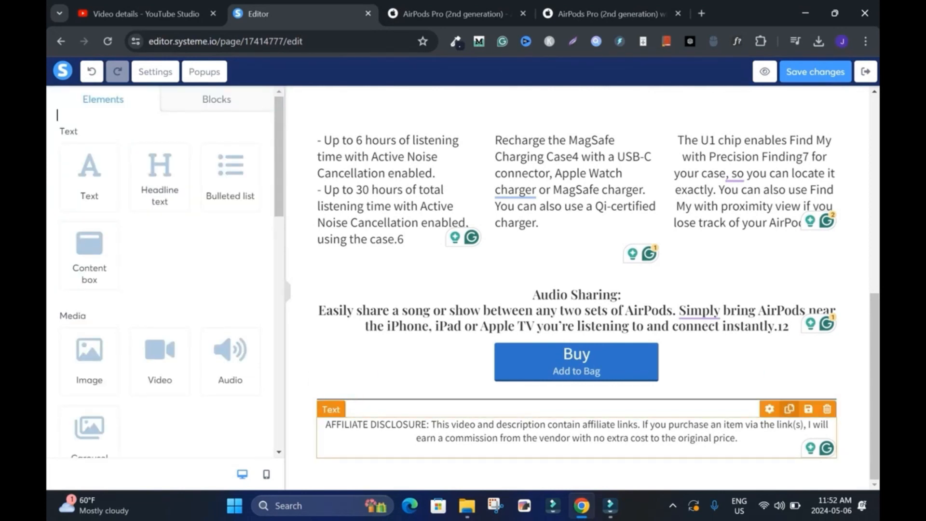
# Step: Duplicate the affiliate disclosure and replace the lower copy's text with "Privacy Policy", "Use of Cookies" and "Terms of Use" from Apple's product page footer
pyautogui.click(789, 409)
pyautogui.click(576, 431)
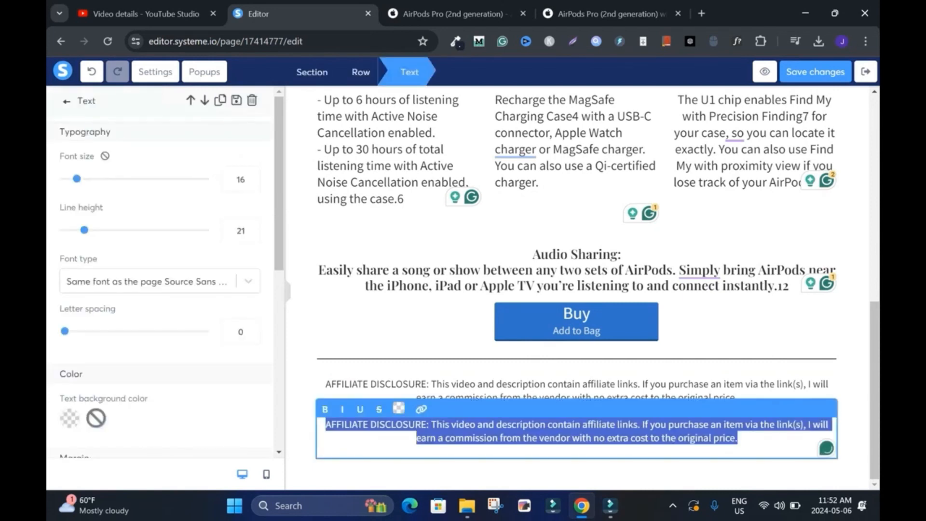
pyautogui.click(453, 14)
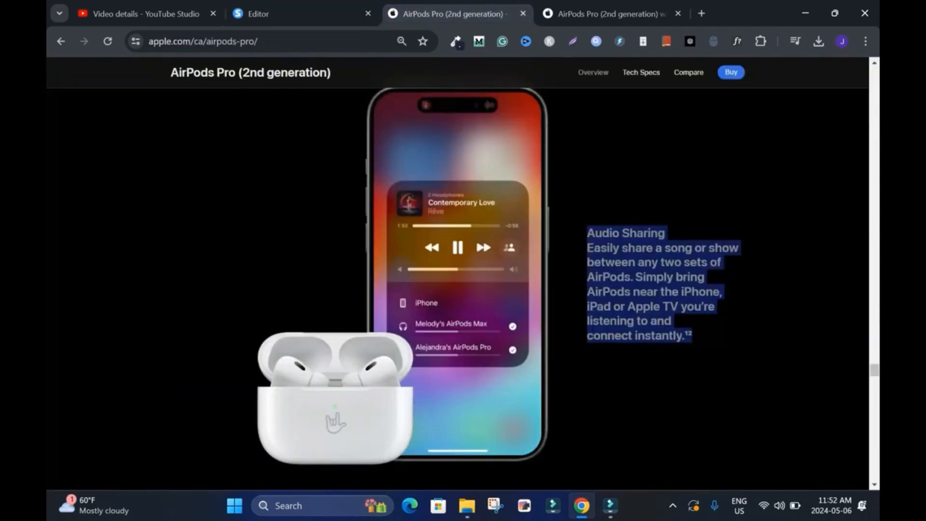
pyautogui.click(605, 13)
pyautogui.moveTo(875, 88); pyautogui.dragTo(875, 466)
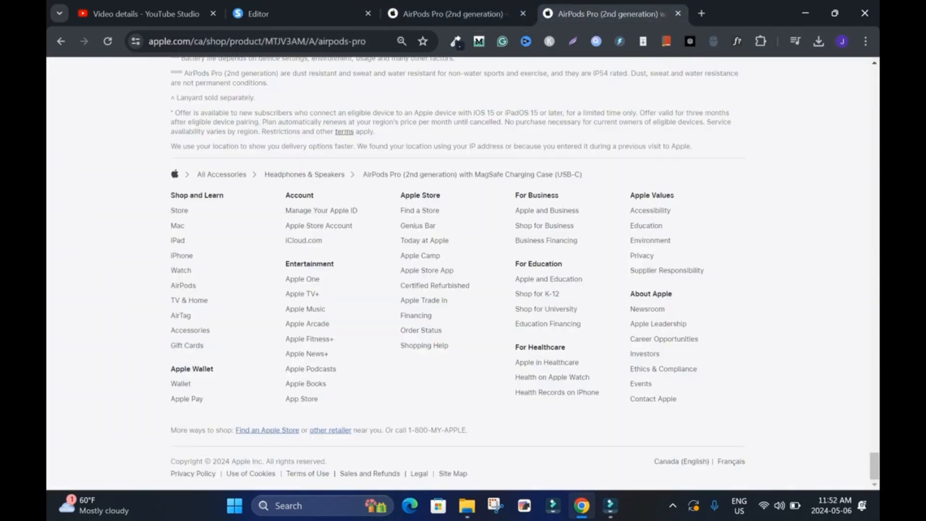
pyautogui.moveTo(170, 474); pyautogui.dragTo(330, 473)
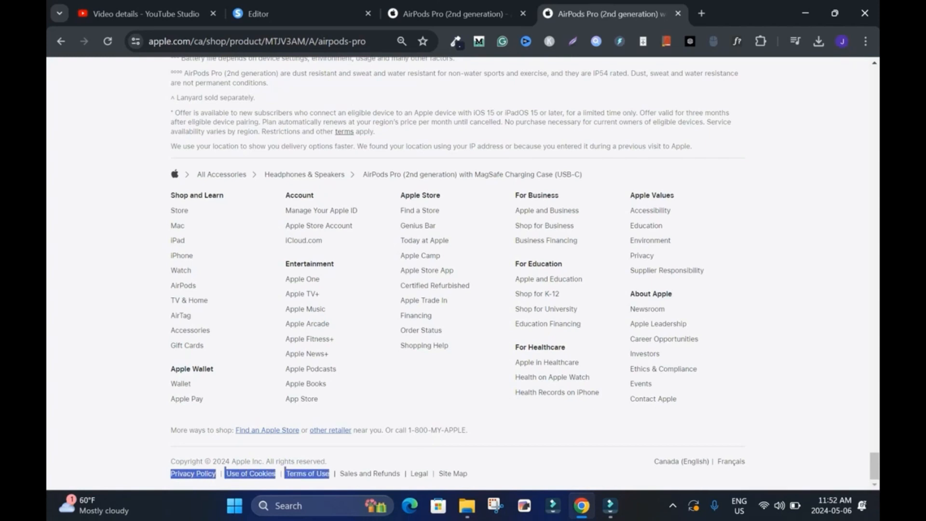
pyautogui.click(270, 13)
pyautogui.write('Privacy Policy Use of Cookies Terms of Use')
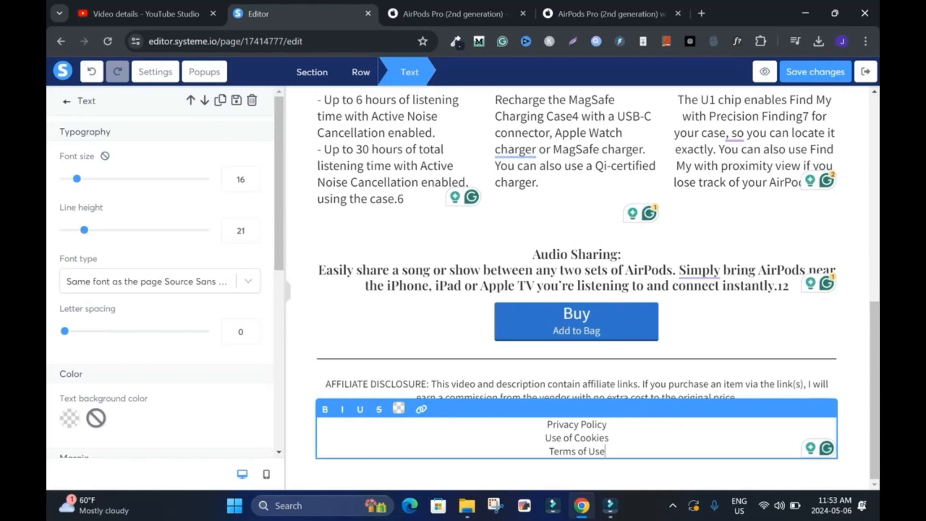
pyautogui.click(622, 475)
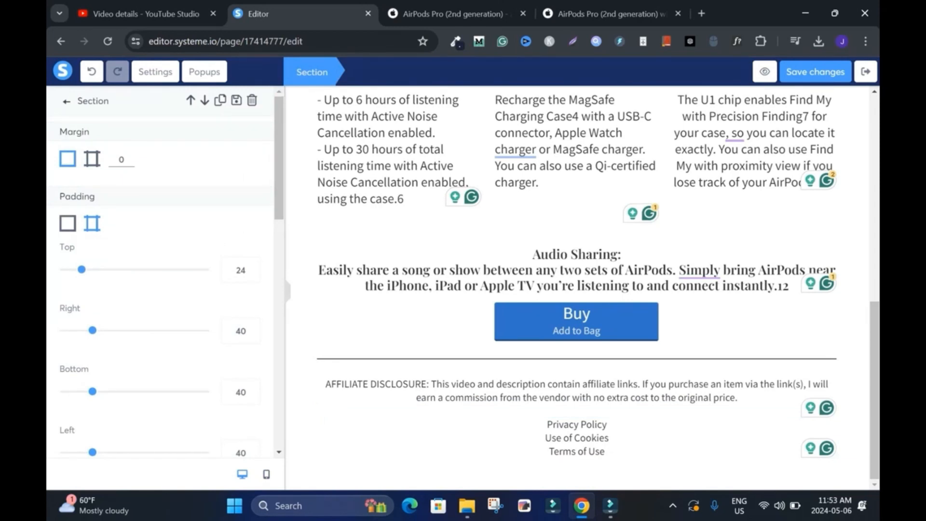
# Step: Copy "Copyright © 2024 Apple Inc. All rights reserved." from Apple's product page footer and return to the page editor
pyautogui.click(607, 13)
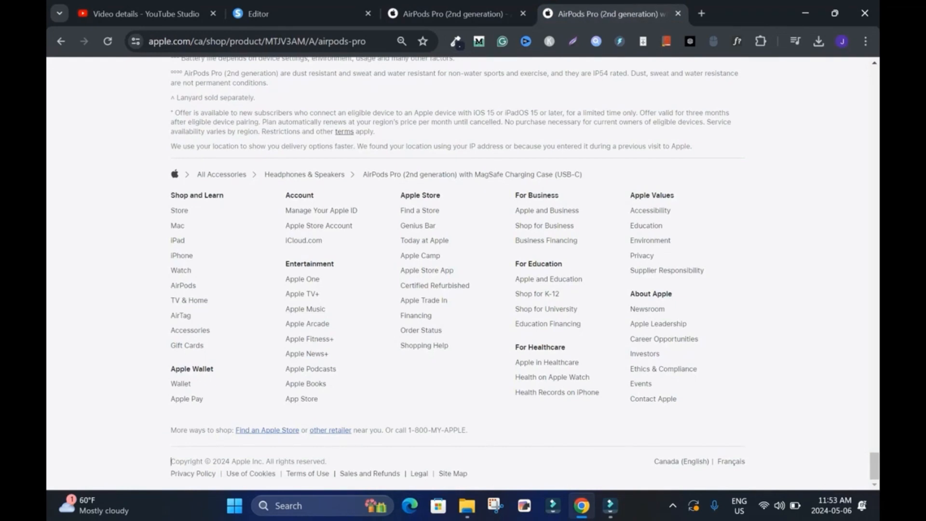
pyautogui.moveTo(171, 461); pyautogui.dragTo(327, 461)
pyautogui.hotkey('ctrl', 'c')
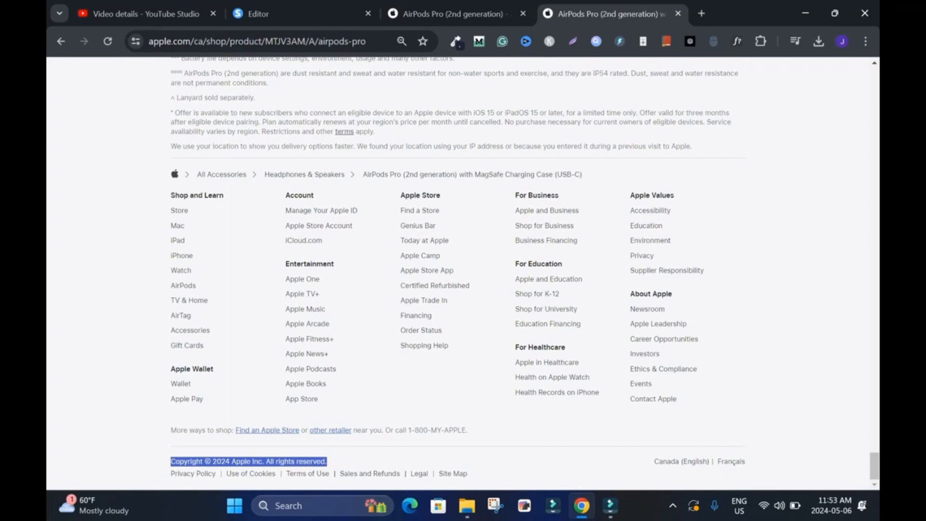
pyautogui.click(270, 13)
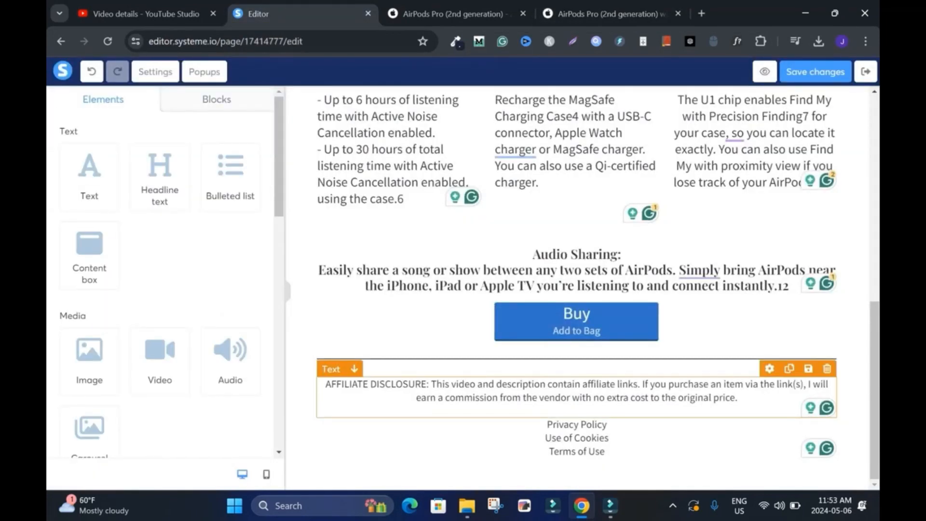
# Step: Duplicate the affiliate disclosure again and replace the copy above the policy lines with the copied copyright notice
pyautogui.click(789, 370)
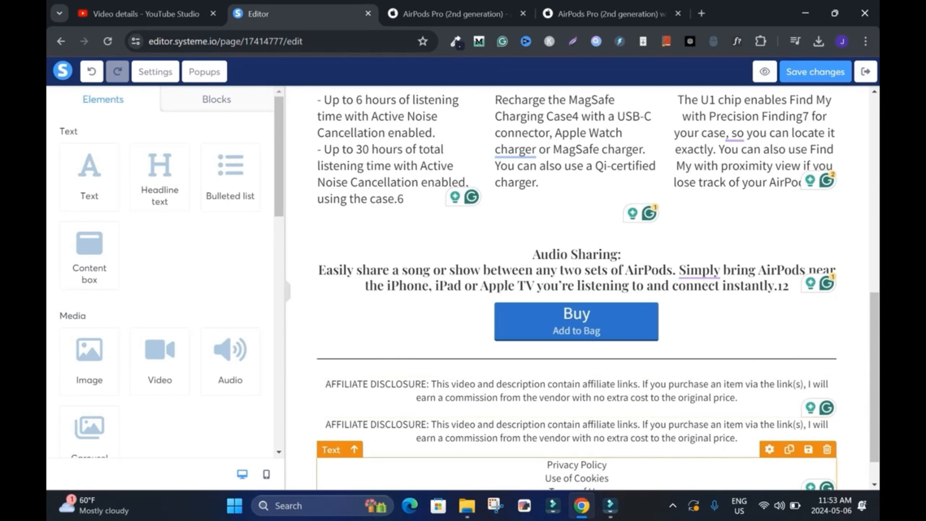
pyautogui.moveTo(875, 410); pyautogui.dragTo(875, 428)
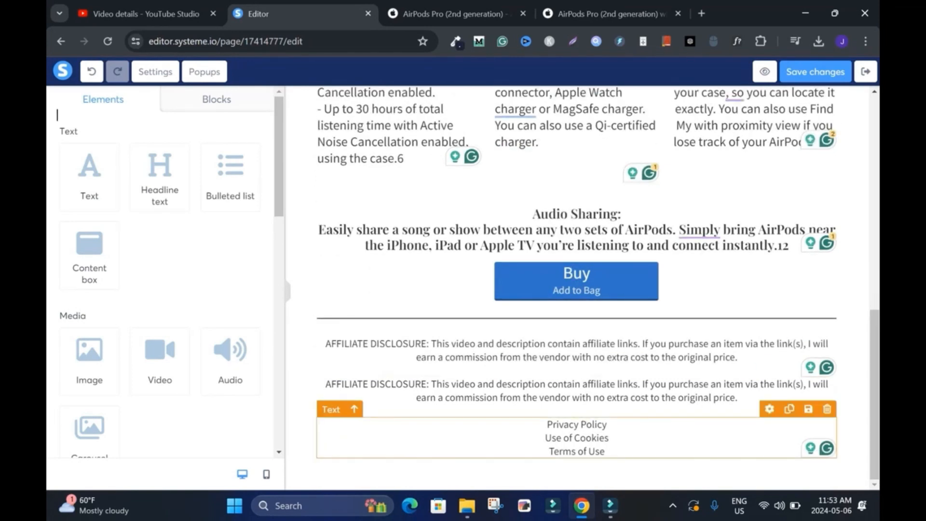
pyautogui.click(627, 391)
pyautogui.hotkey('ctrl', 'a')
pyautogui.hotkey('ctrl', 'v')
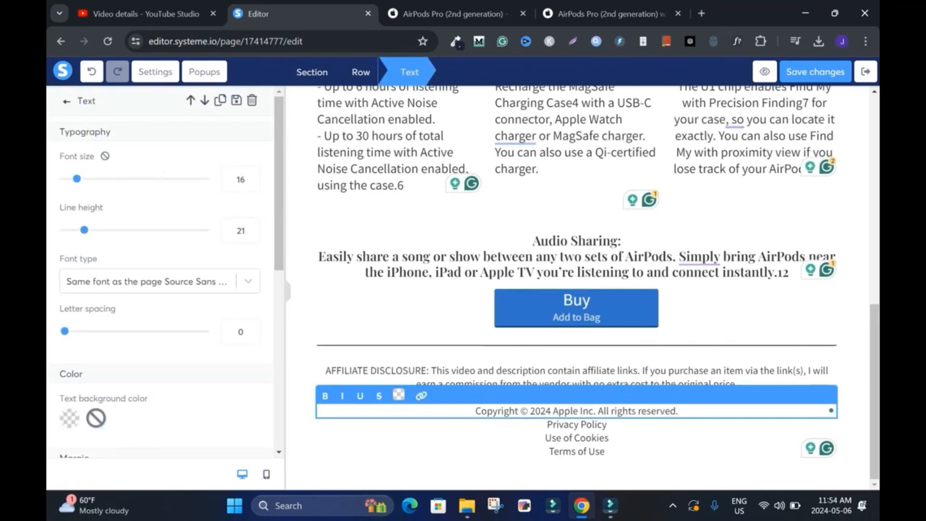
# Step: Replace "Apple Inc" with "Blogsdom" in the copyright notice and join the three policy names on one line, separated by "|"
pyautogui.moveTo(596, 412)
pyautogui.mouseDown()
pyautogui.moveTo(553, 412)
pyautogui.moveTo(593, 412)
pyautogui.mouseUp()
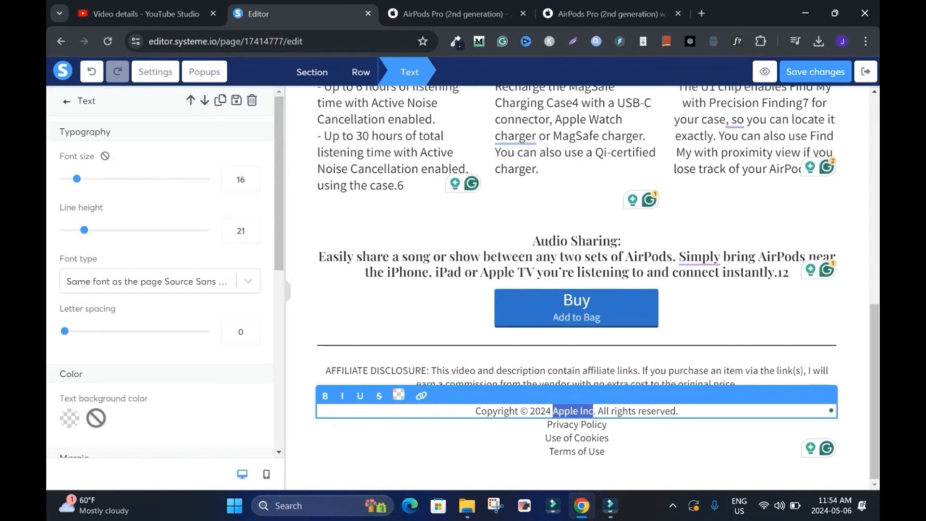
pyautogui.write('Blogsdom')
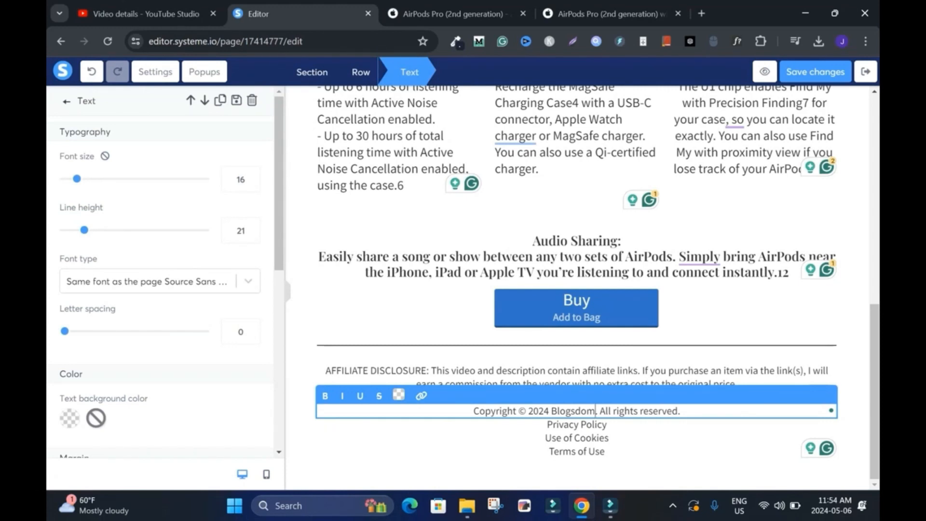
pyautogui.click(586, 437)
pyautogui.press('BackSpace')
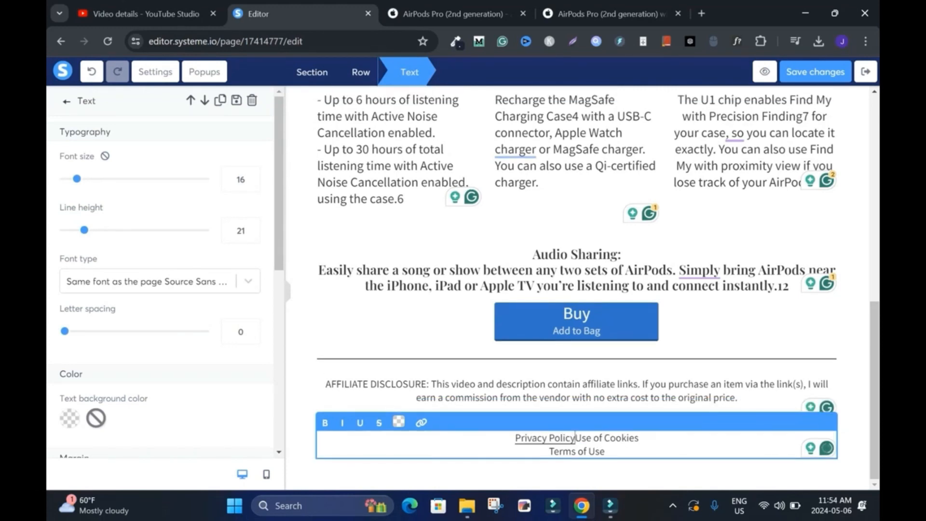
pyautogui.write('|')
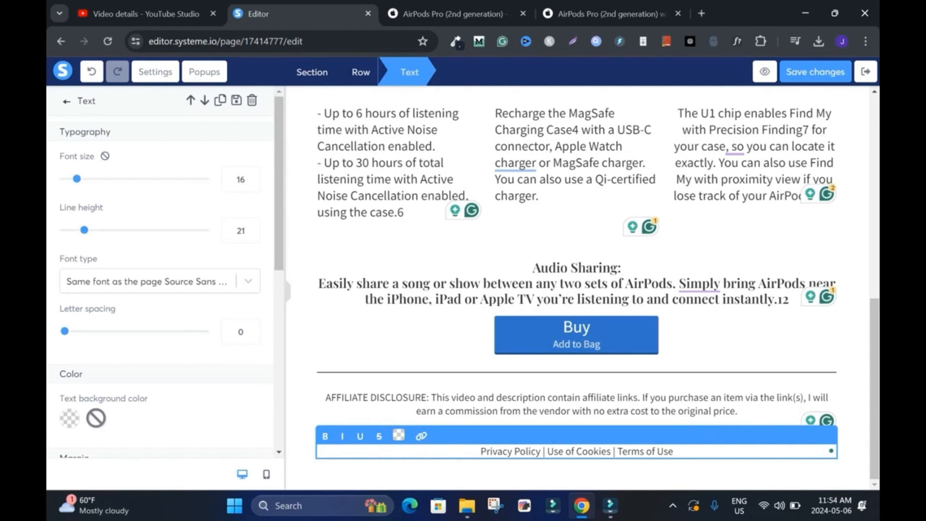
pyautogui.click(586, 475)
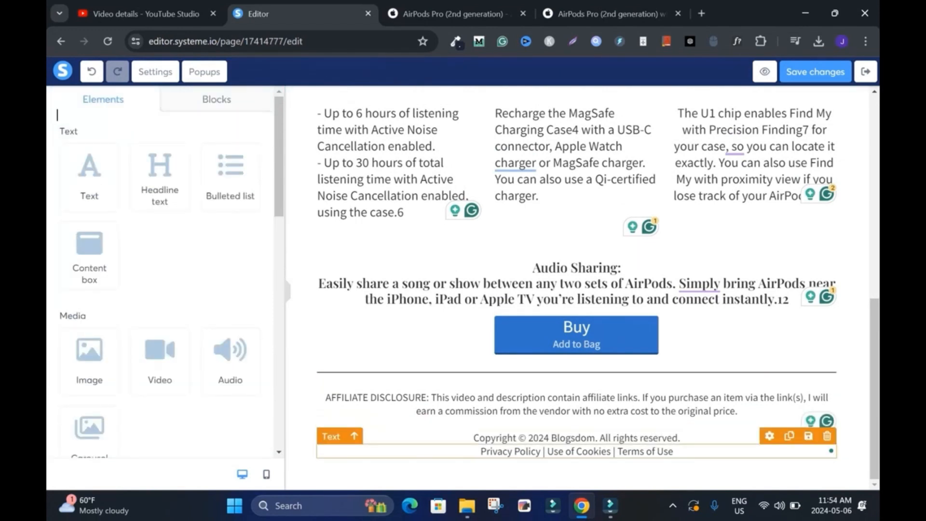
# Step: Check the spacing around the policy line's separators and save the page changes
pyautogui.click(615, 451)
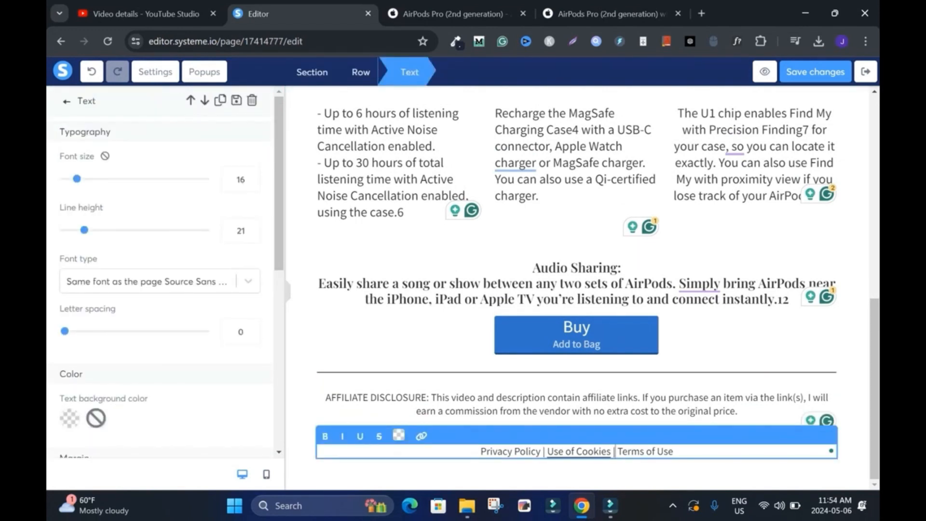
pyautogui.click(511, 475)
pyautogui.click(815, 72)
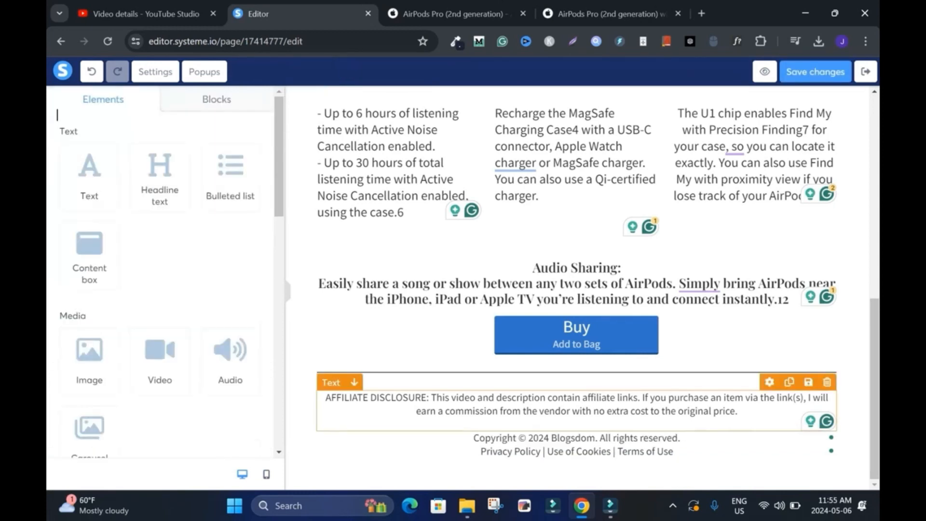
# Step: Reword the start of the affiliate disclosure to "This site contains affiliate links."
pyautogui.tripleClick(577, 404)
pyautogui.click(437, 397)
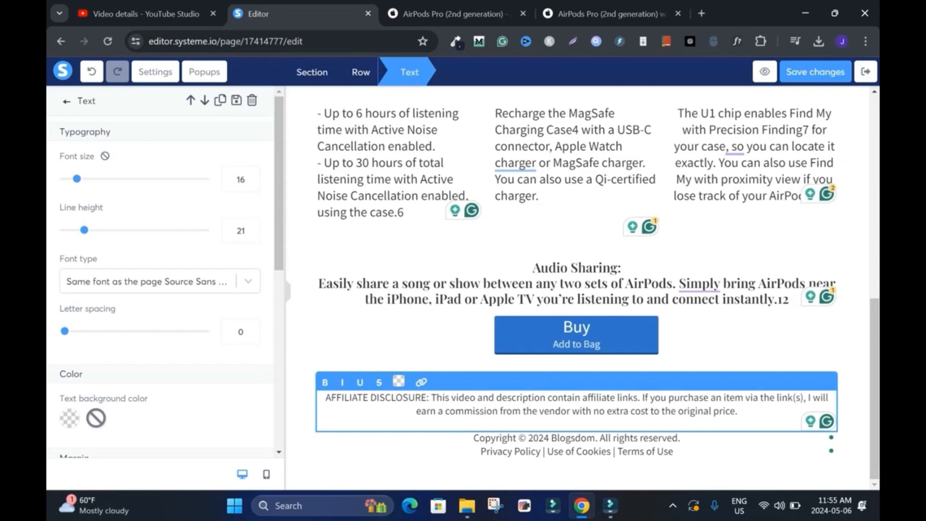
pyautogui.write('site')
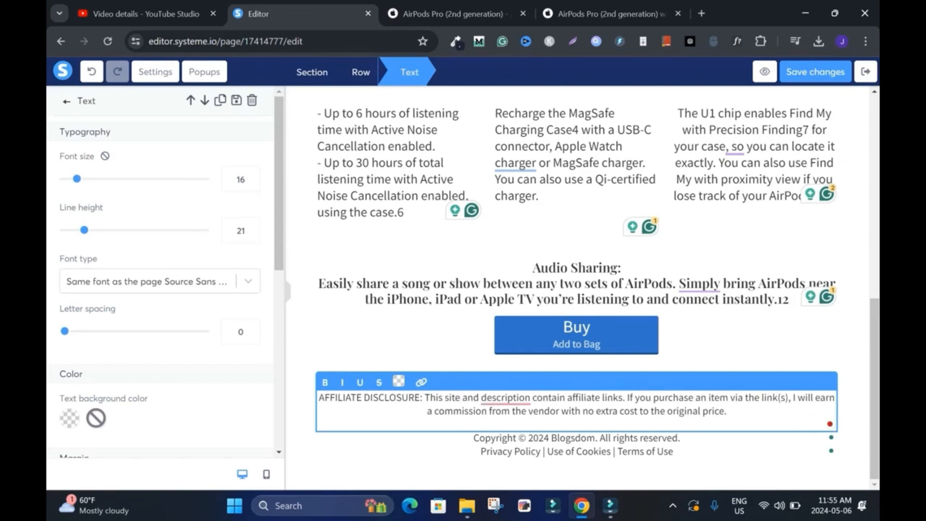
pyautogui.doubleClick(506, 397)
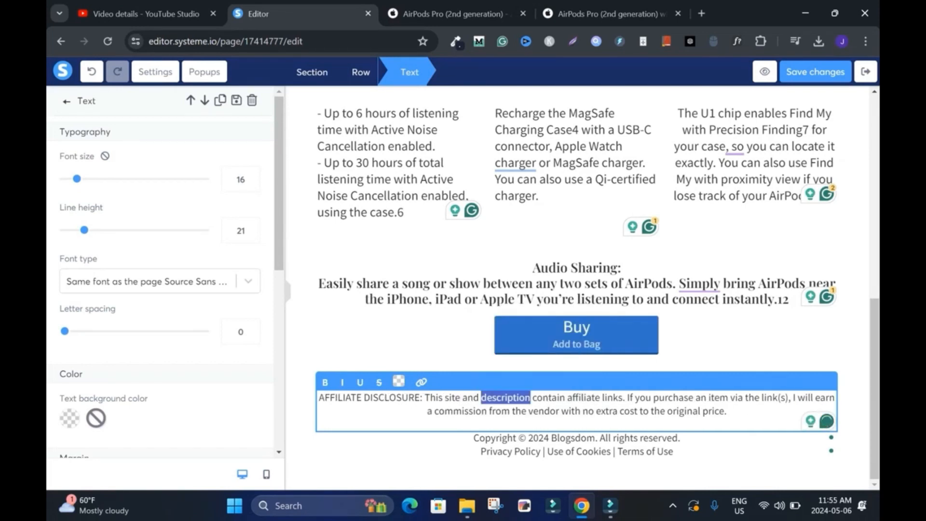
pyautogui.press('BackSpace')
pyautogui.press('BackSpace')
pyautogui.moveTo(518, 397)
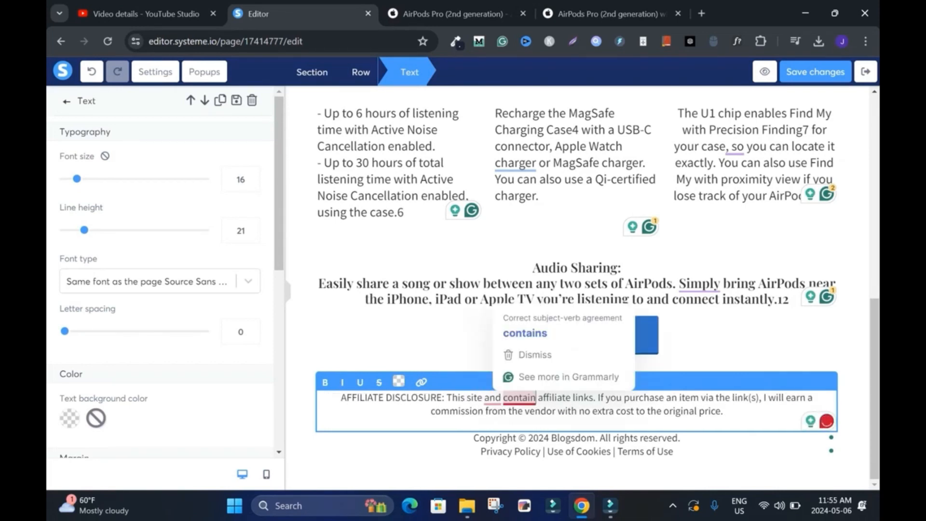
pyautogui.click(526, 333)
pyautogui.press('BackSpace')
pyautogui.press('BackSpace')
pyautogui.press('BackSpace')
pyautogui.press('BackSpace')
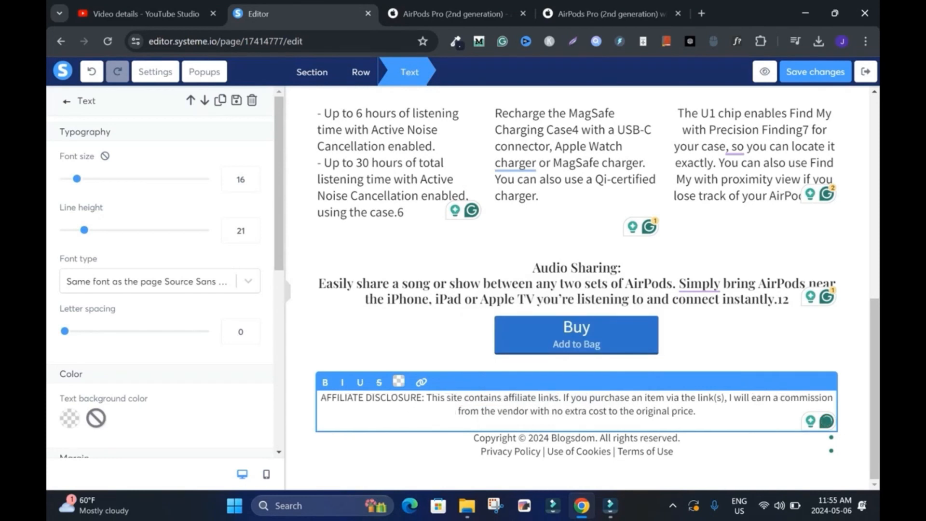
pyautogui.click(579, 473)
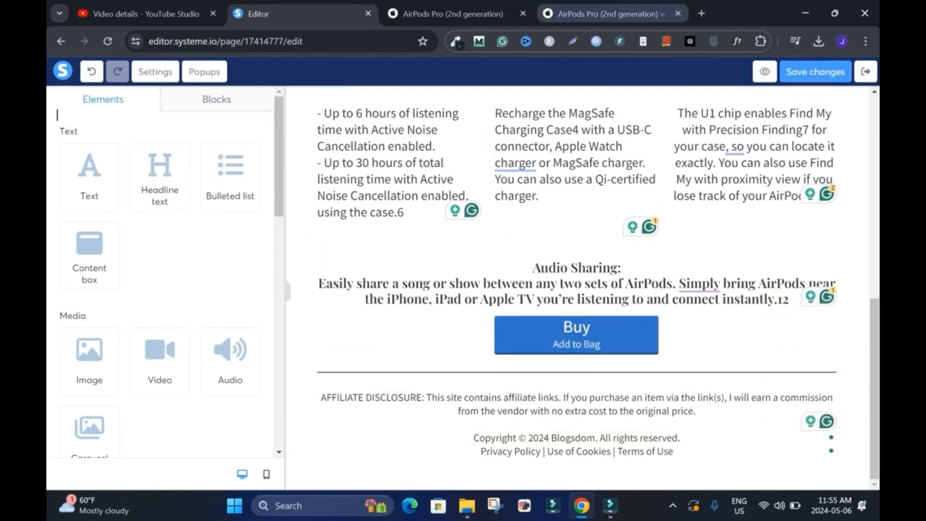
# Step: Open successpage.io in a new tab, examine its footer's disclosure and legal links, and return to the page editor
pyautogui.click(702, 13)
pyautogui.write('successpage.io')
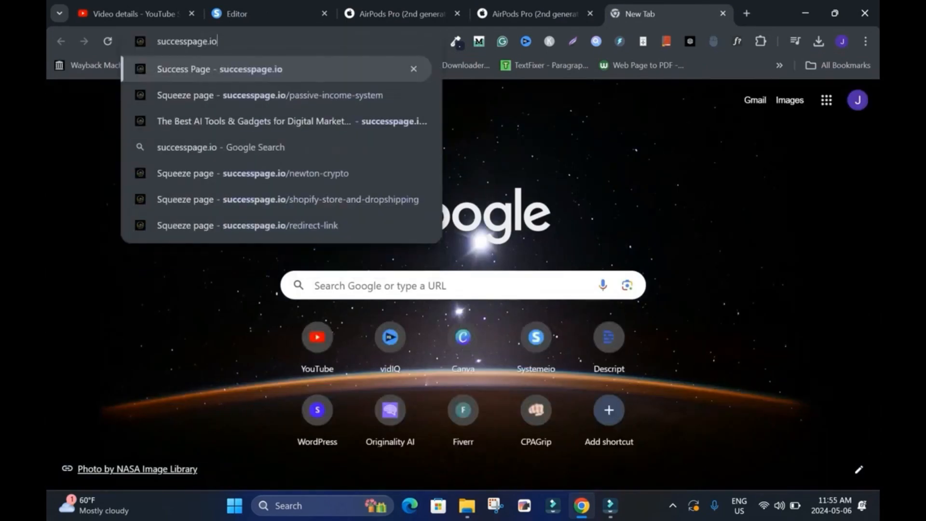
pyautogui.press('Return')
pyautogui.moveTo(874, 376); pyautogui.dragTo(874, 438)
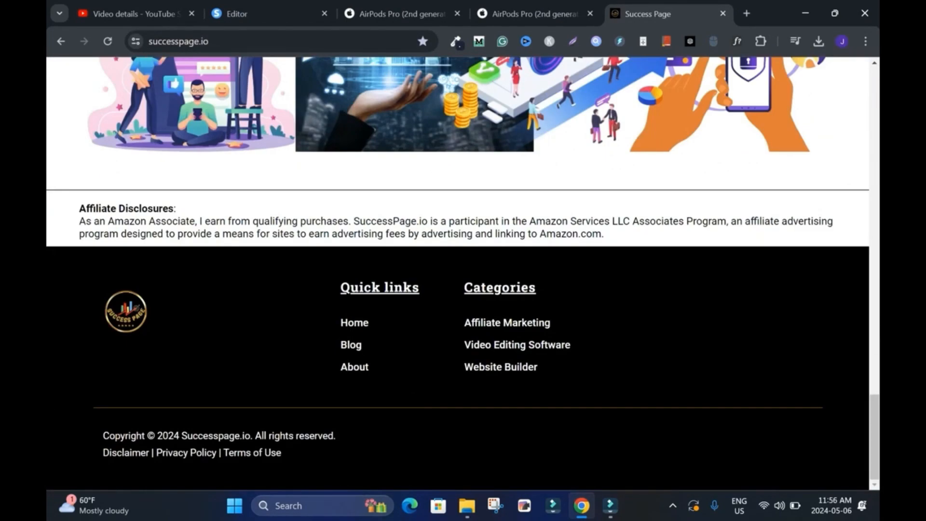
pyautogui.click(268, 13)
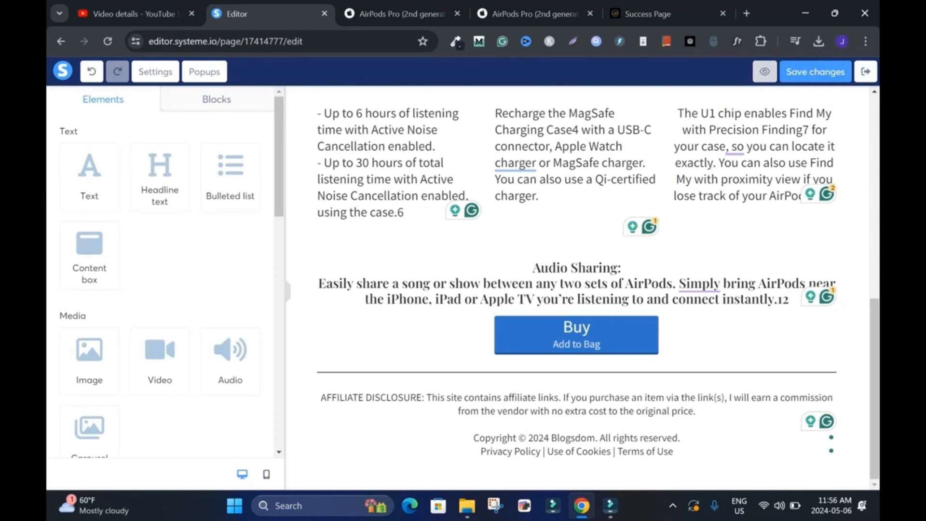
# Step: Preview the landing page, dismiss the preview notice and close the preview
pyautogui.click(765, 71)
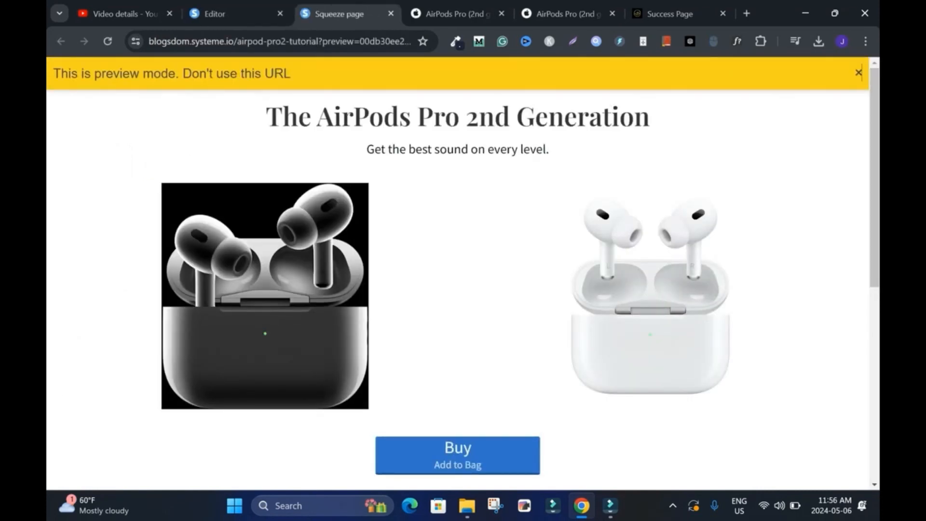
pyautogui.click(859, 73)
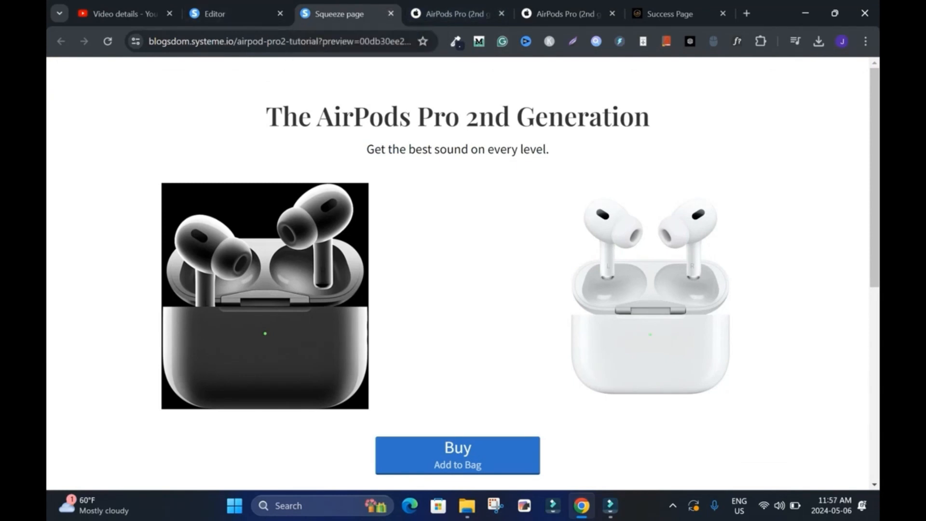
pyautogui.click(391, 13)
# Step: Delete the side-by-side product images and place a single image element above the first Buy button
pyautogui.click(828, 155)
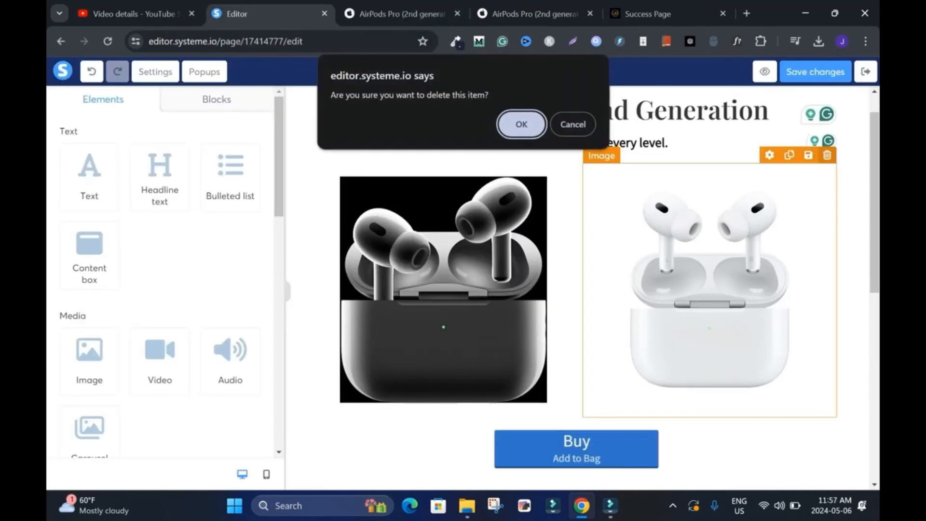
pyautogui.press('Return')
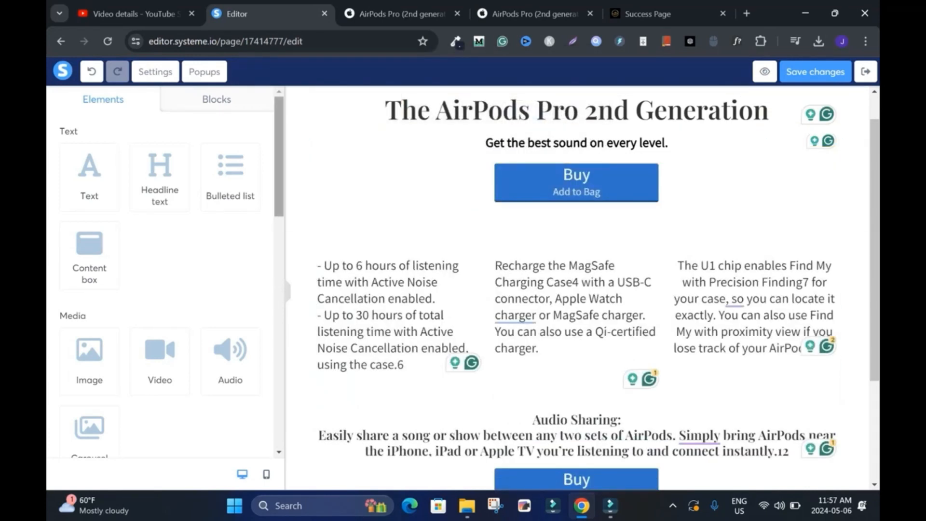
pyautogui.scroll(-3, 164, 270)
pyautogui.moveTo(89, 228); pyautogui.dragTo(577, 167)
pyautogui.scroll(-2, 576, 290)
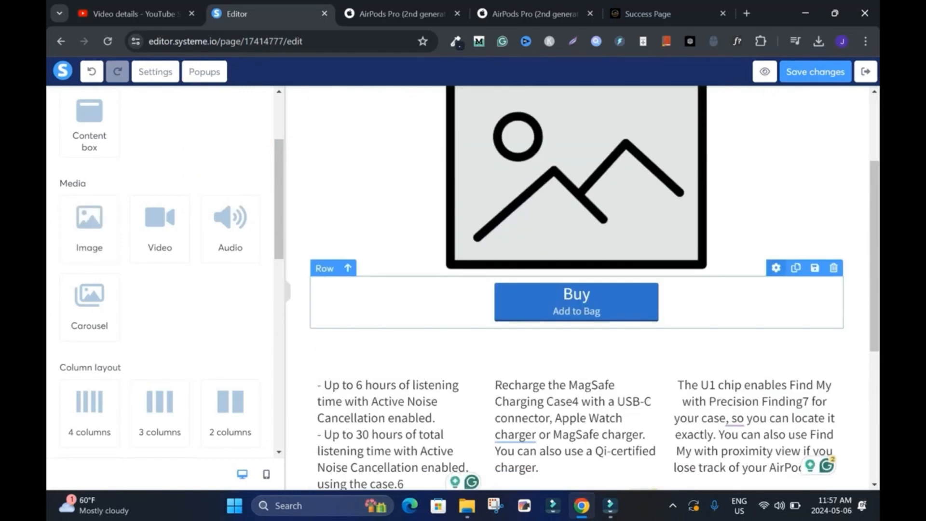
# Step: Increase only the top padding of the row holding the first Buy button
pyautogui.click(777, 268)
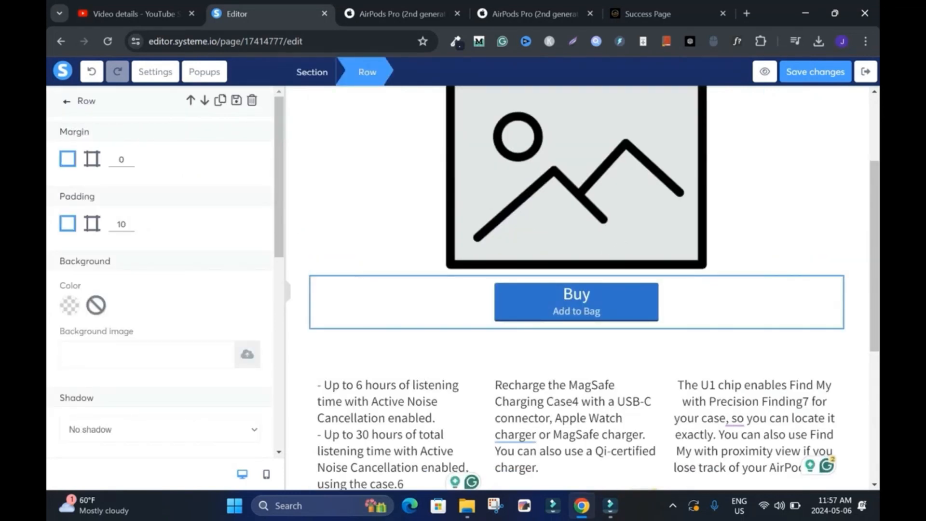
pyautogui.click(91, 223)
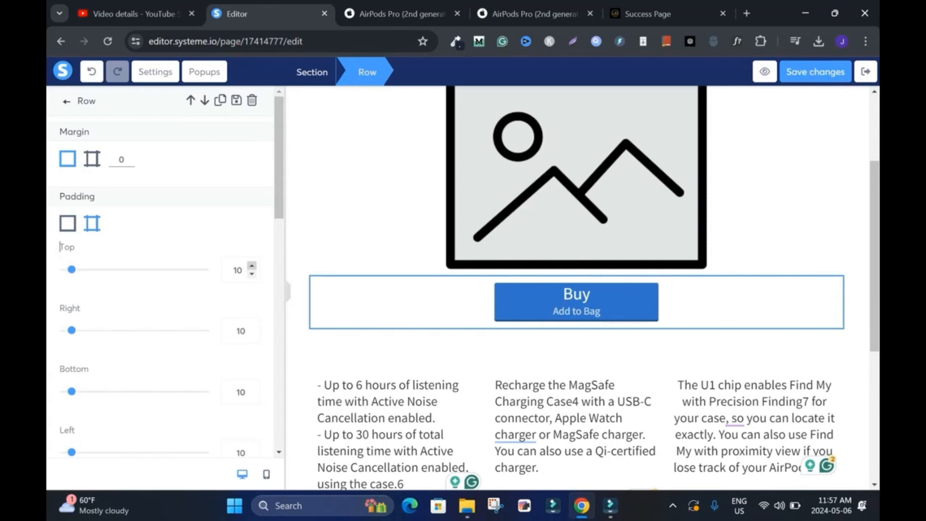
pyautogui.click(251, 266)
pyautogui.click(252, 266)
pyautogui.click(252, 266)
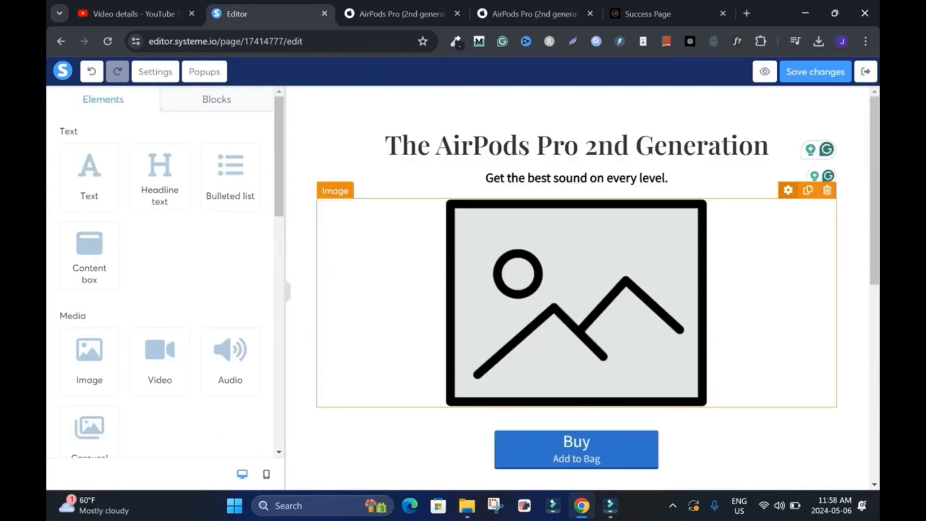
# Step: Fill the image placeholder with the white AirPods Pro picture from the uploaded images and save the page changes
pyautogui.click(576, 303)
pyautogui.click(247, 154)
pyautogui.click(247, 154)
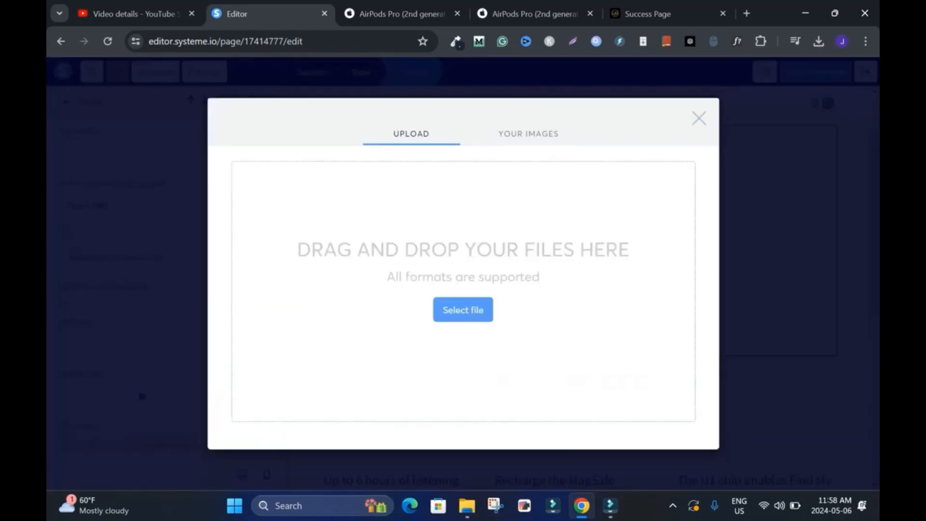
pyautogui.click(528, 133)
pyautogui.click(269, 196)
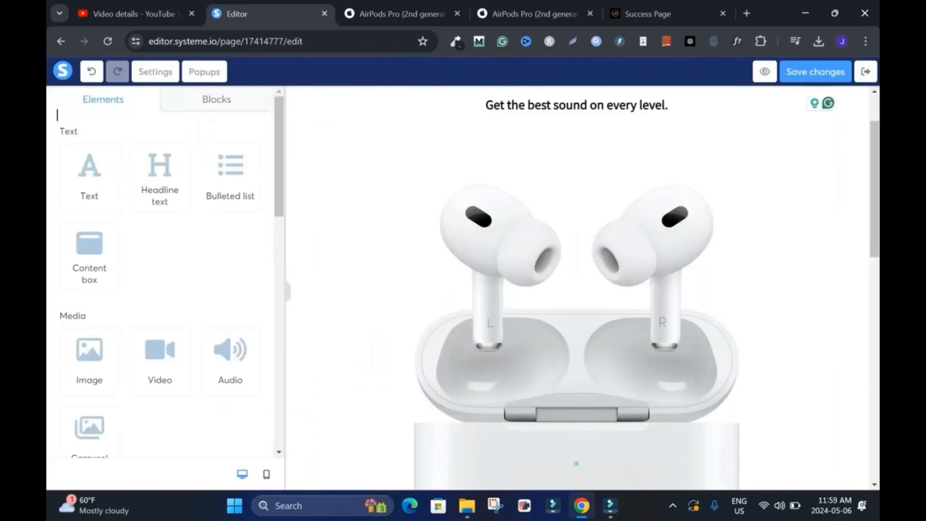
pyautogui.click(67, 101)
pyautogui.moveTo(875, 188); pyautogui.dragTo(875, 164)
pyautogui.click(816, 72)
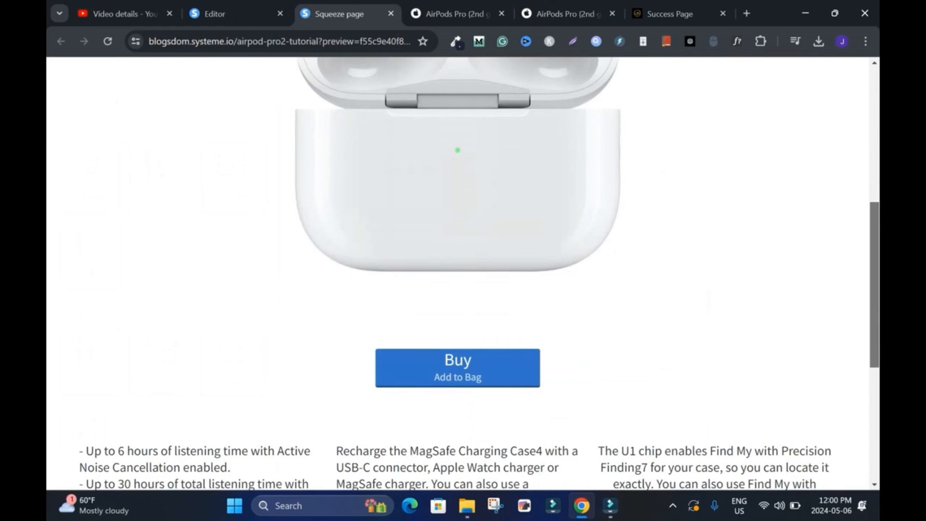
# Step: Preview the landing page from its headline down to the footer and close the preview
pyautogui.scroll(7, 482, 118)
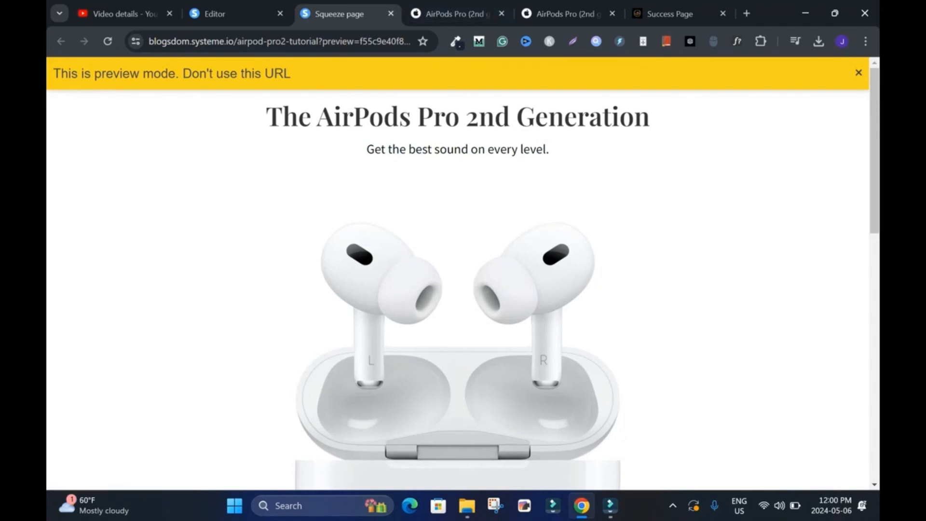
pyautogui.scroll(-12, 463, 273)
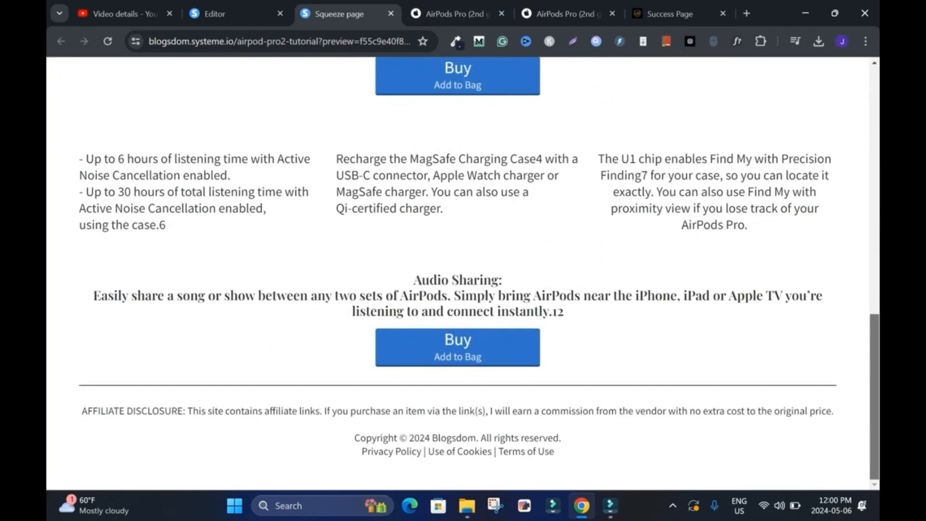
pyautogui.scroll(12, 463, 274)
pyautogui.click(391, 13)
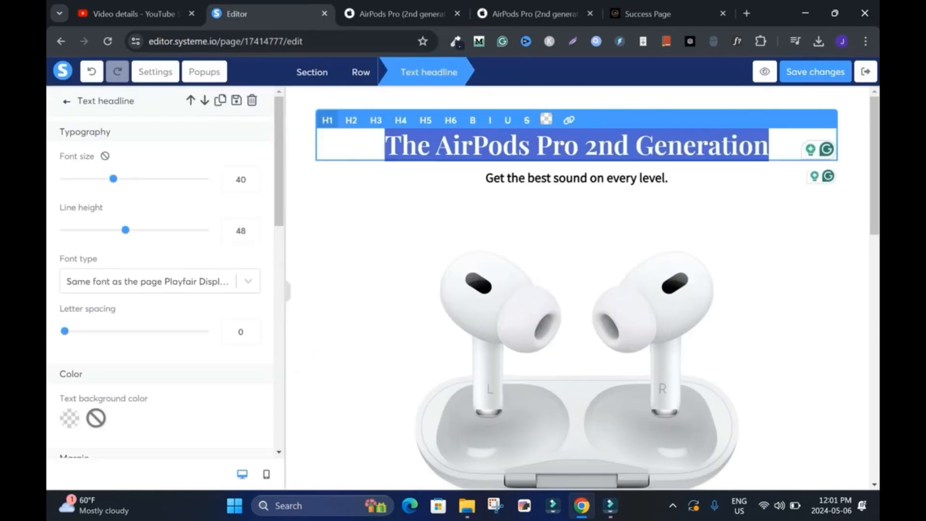
# Step: Examine the link options for the headline text "The AirPods Pro 2nd Generation" and leave them without entering a URL
pyautogui.click(577, 146)
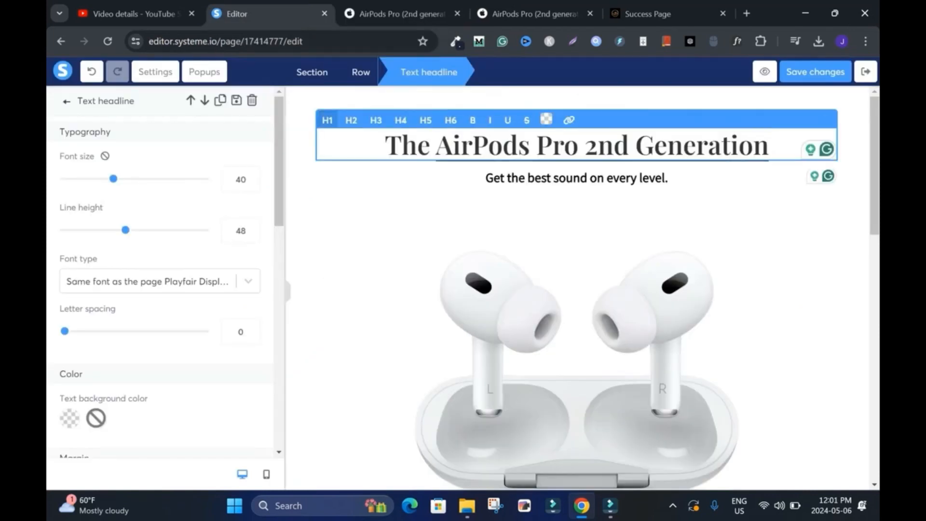
pyautogui.hotkey('ctrl', 'a')
pyautogui.click(597, 146)
pyautogui.click(577, 146)
pyautogui.click(578, 145)
pyautogui.click(569, 120)
pyautogui.moveTo(769, 146); pyautogui.dragTo(436, 146)
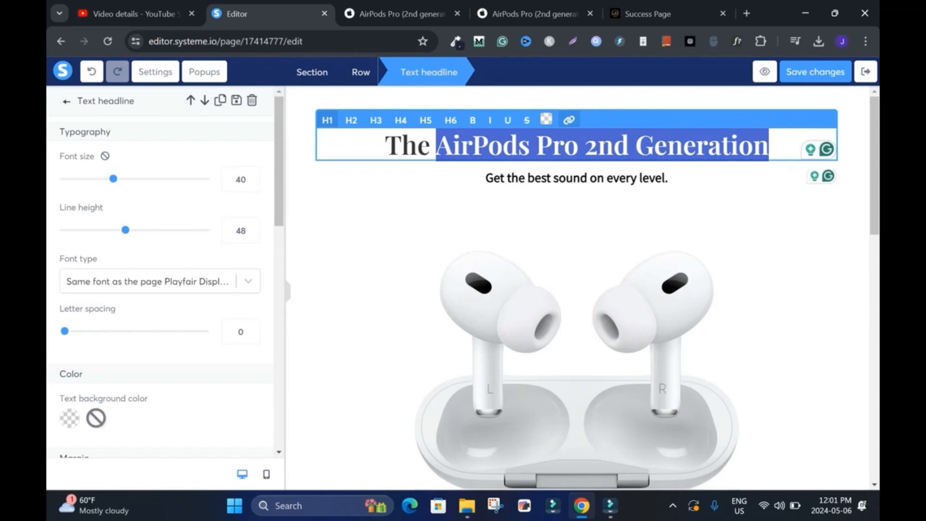
pyautogui.click(569, 120)
pyautogui.click(675, 217)
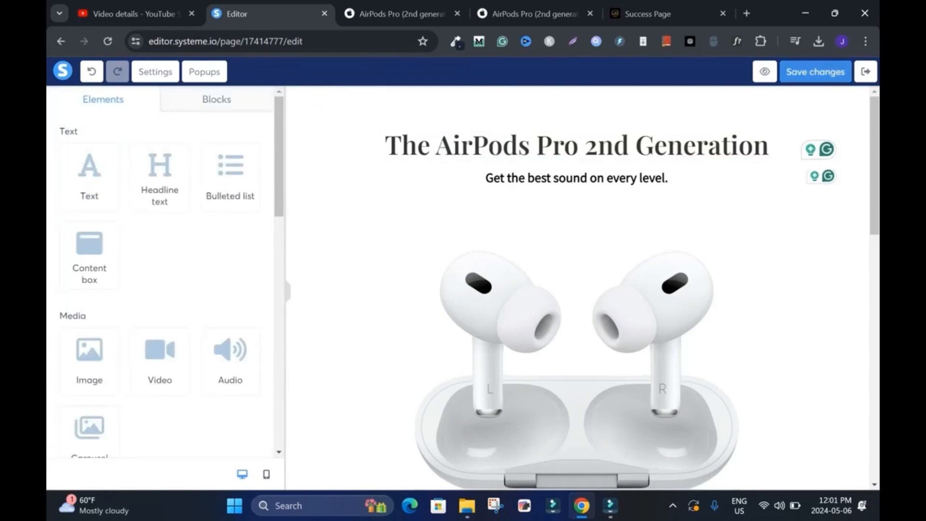
pyautogui.click(815, 72)
pyautogui.click(603, 145)
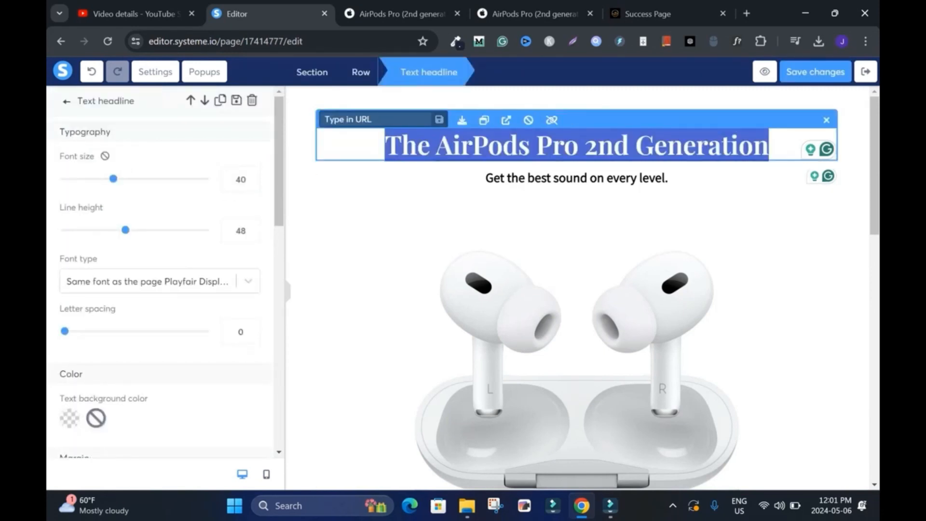
pyautogui.click(853, 212)
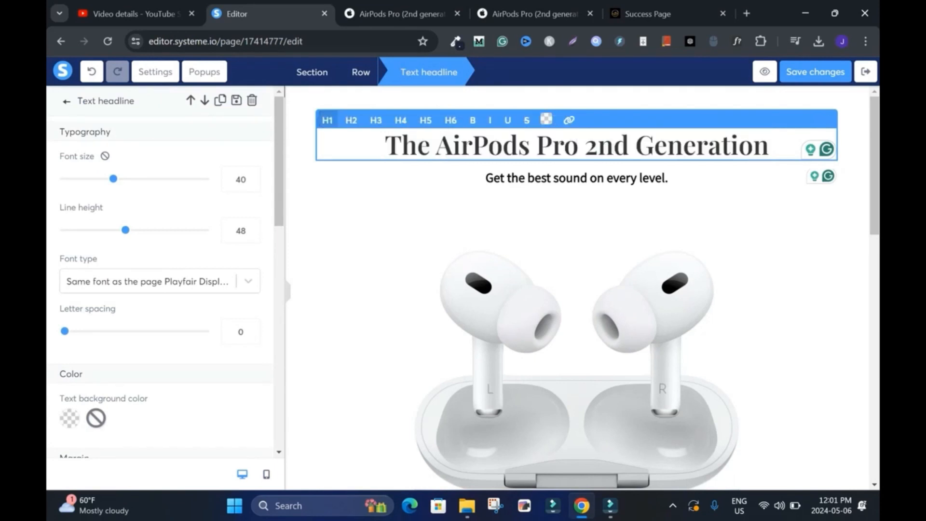
# Step: Link the word "AirPods" in the Audio Sharing text's first sentence to apple.com/ca/shop/product/MTJV3AM/A/airpods-pro, copied from the open Apple product page
pyautogui.scroll(-11, 649, 337)
pyautogui.doubleClick(649, 355)
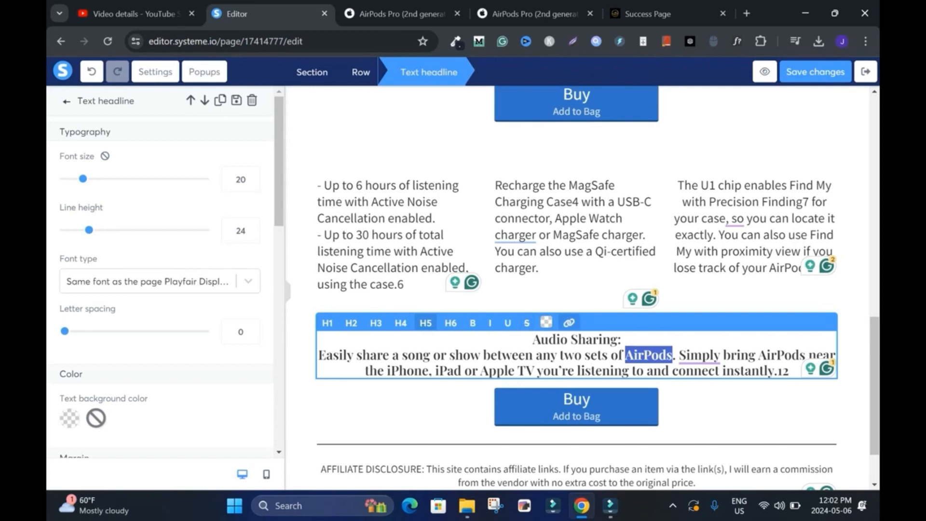
pyautogui.click(569, 323)
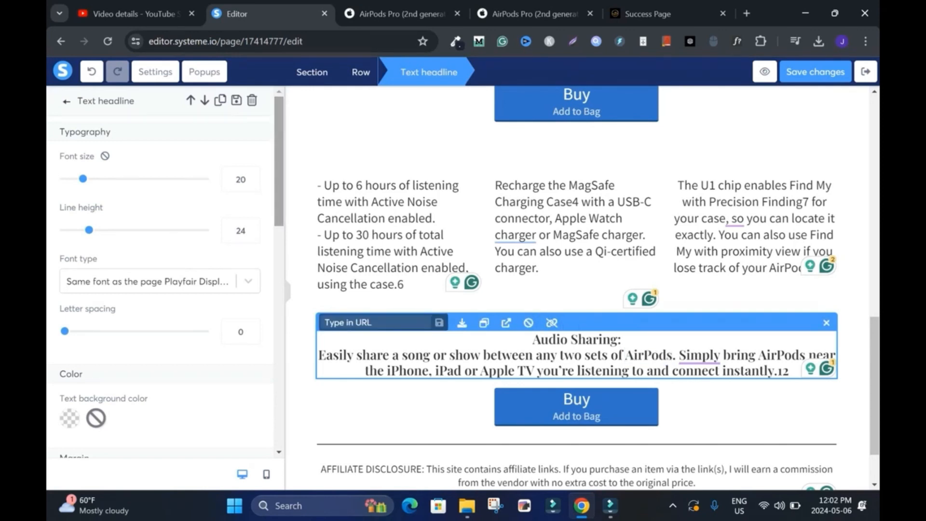
pyautogui.click(534, 14)
pyautogui.moveTo(369, 42); pyautogui.dragTo(148, 42)
pyautogui.hotkey('ctrl', 'c')
pyautogui.click(261, 14)
pyautogui.hotkey('ctrl', 'v')
pyautogui.click(440, 322)
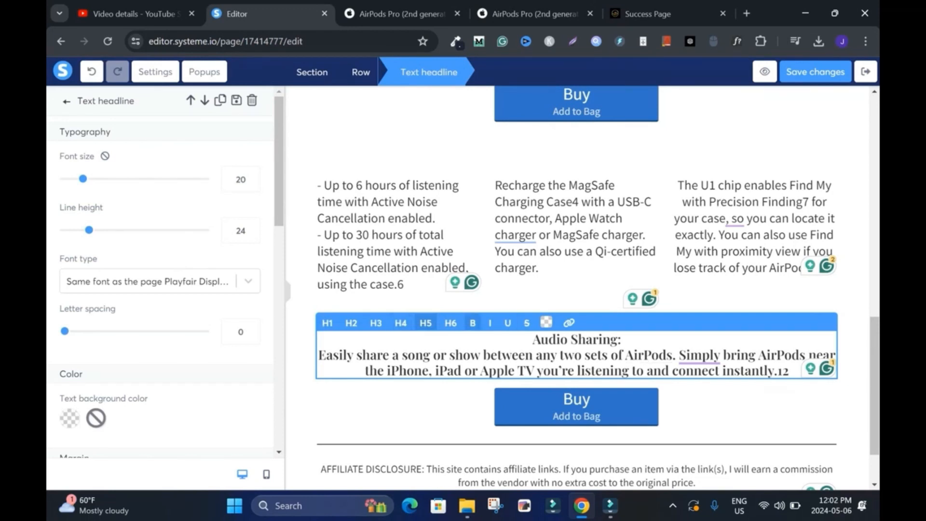
# Step: Reselect "AirPods" in the Audio Sharing text and reapply the copied Apple product URL as its link
pyautogui.moveTo(626, 355); pyautogui.dragTo(672, 355)
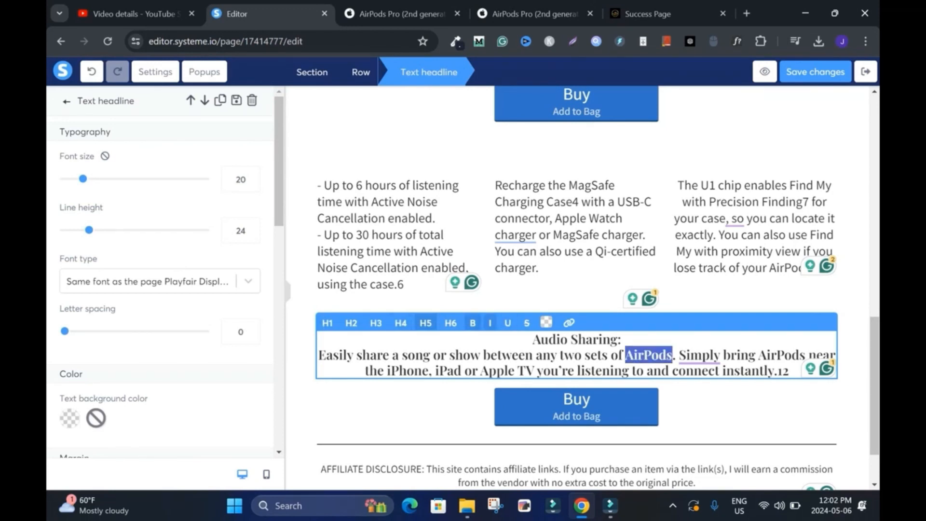
pyautogui.click(569, 323)
pyautogui.hotkey('ctrl', 'v')
pyautogui.press('Return')
pyautogui.moveTo(626, 356)
pyautogui.mouseDown()
pyautogui.moveTo(672, 355)
pyautogui.moveTo(626, 355)
pyautogui.mouseUp()
pyautogui.click(570, 323)
pyautogui.press('Return')
# Step: Color the linked word "AirPods" blue, starting from the default swatch 4A90E2 and picking a more saturated shade
pyautogui.click(546, 322)
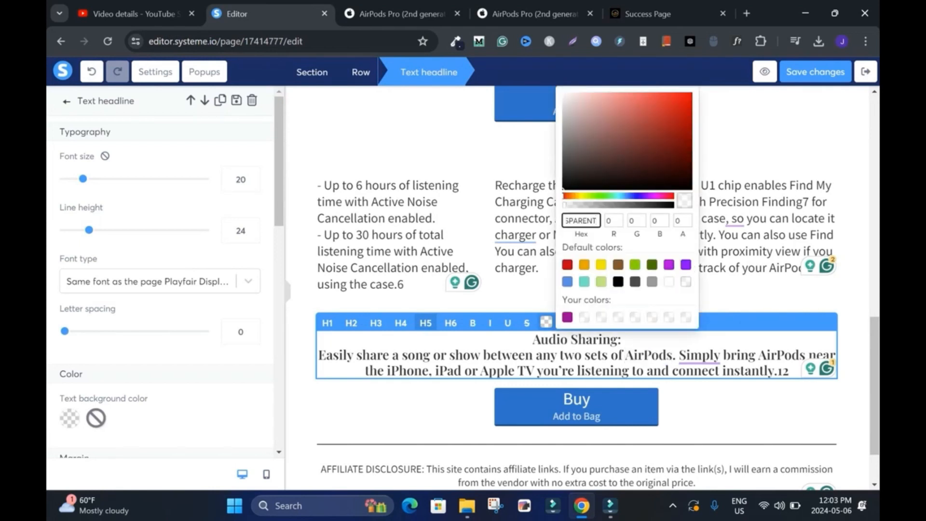
pyautogui.click(568, 281)
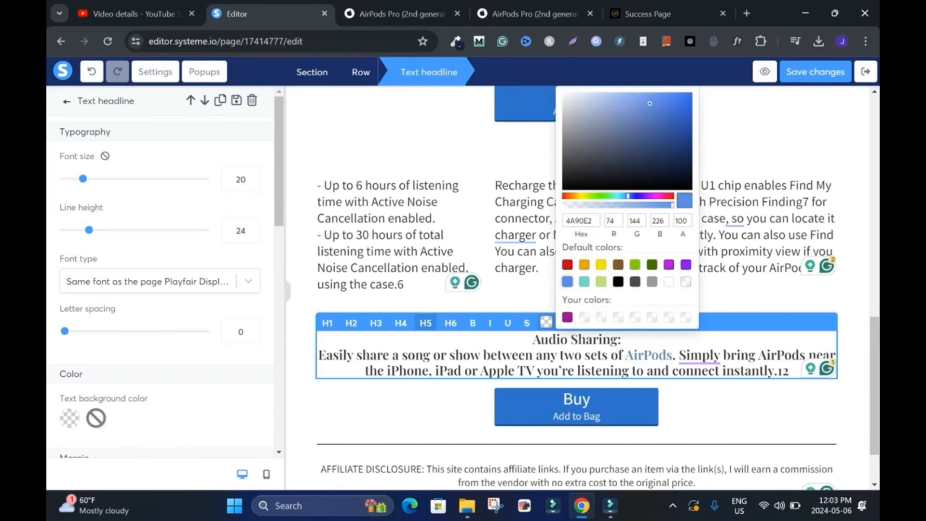
pyautogui.click(684, 142)
pyautogui.click(853, 212)
# Step: Save the landing page changes and exit the editor to the funnels list
pyautogui.scroll(-2, 853, 212)
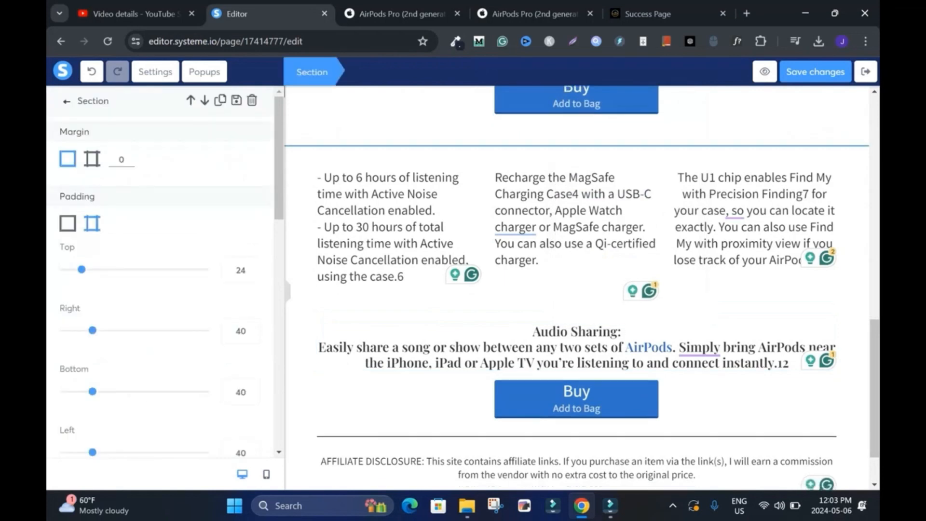
pyautogui.click(816, 72)
pyautogui.click(866, 72)
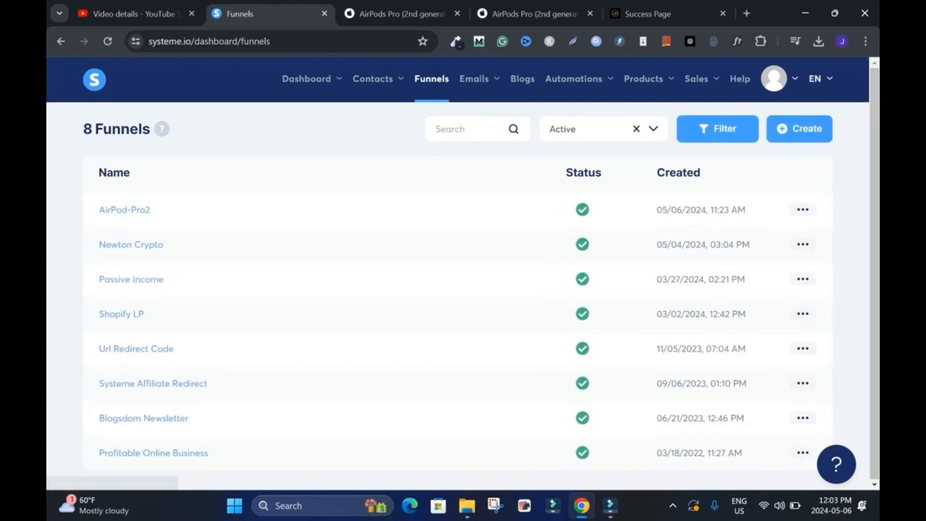
# Step: Open the live page of the AirPod-Pro2 funnel and look it over from the headline to the legal footer
pyautogui.click(803, 210)
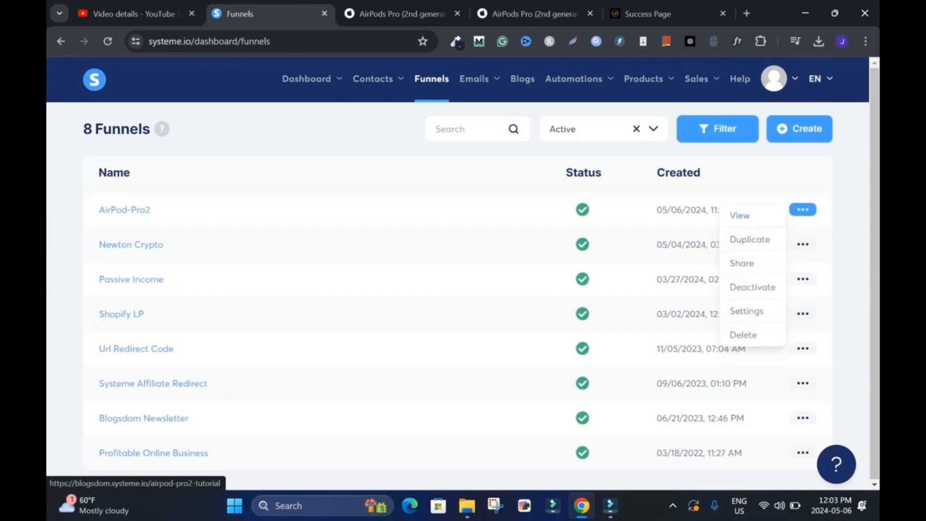
pyautogui.click(739, 215)
pyautogui.scroll(-5, 463, 270)
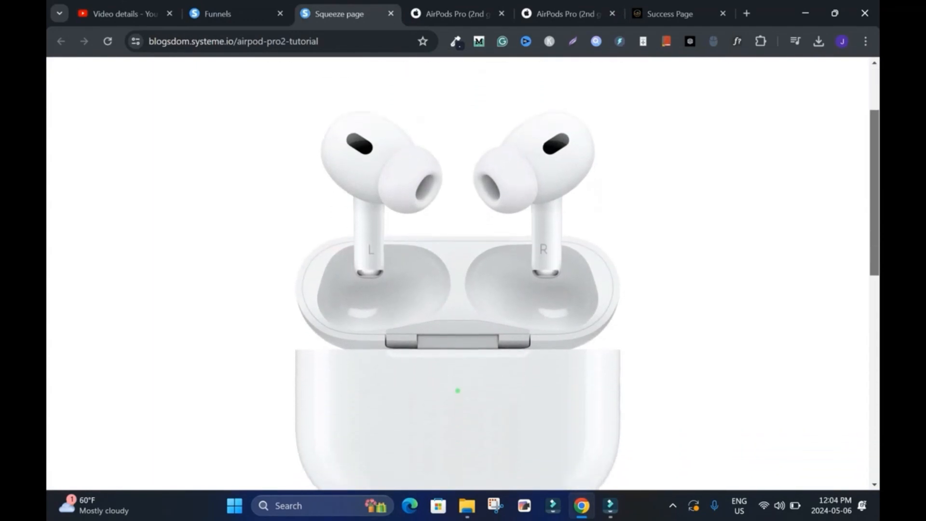
pyautogui.scroll(-10, 463, 270)
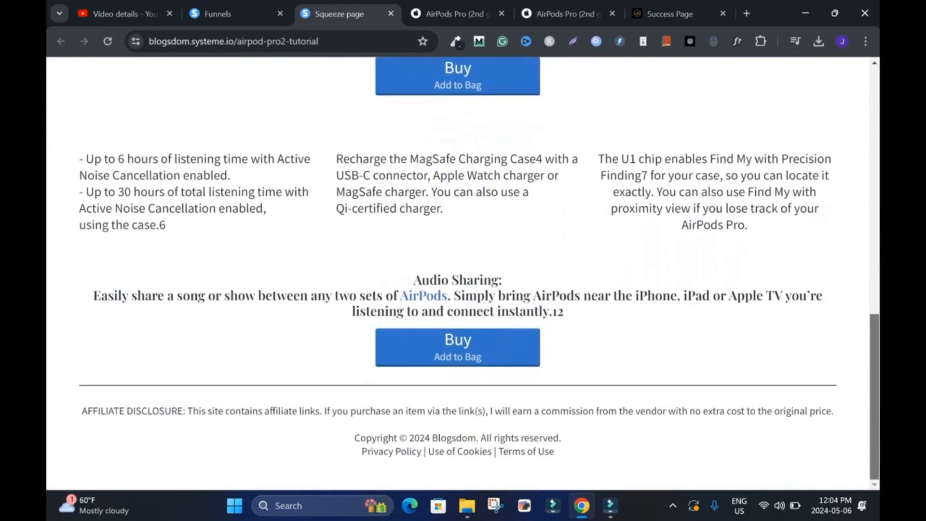
pyautogui.scroll(8, 463, 270)
pyautogui.scroll(-7, 463, 270)
pyautogui.scroll(10, 463, 271)
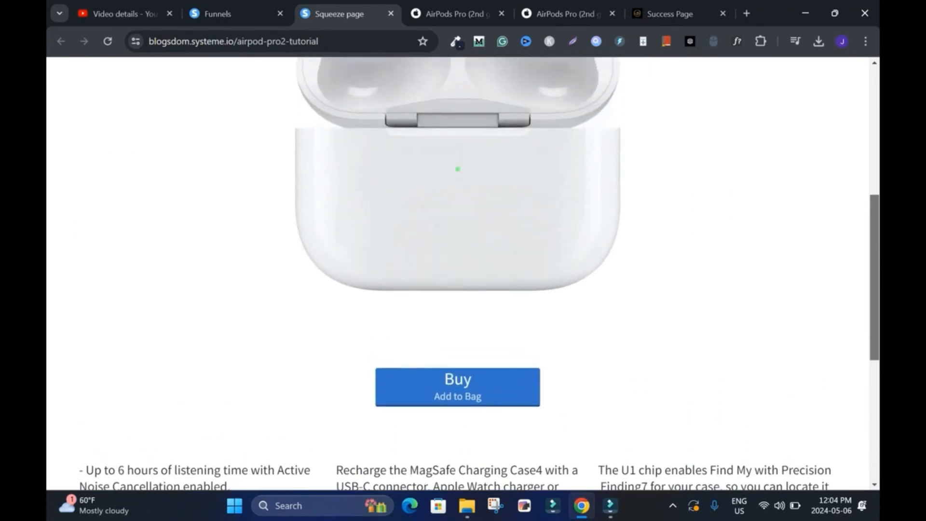
pyautogui.scroll(1, 463, 271)
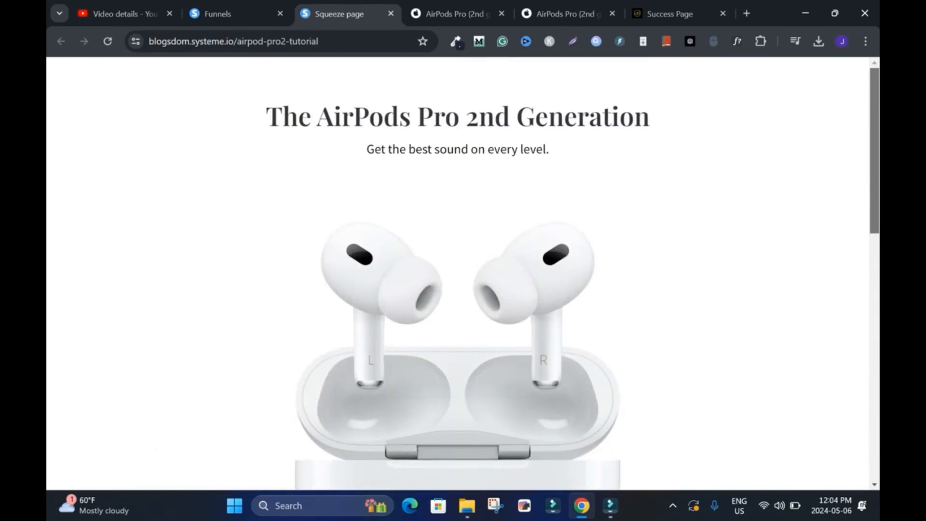
pyautogui.scroll(-1, 463, 270)
pyautogui.scroll(1, 463, 270)
# Step: Copy the live page's address, load blogsdom.systeme.io/airpod-pro2-tutorial in a new browser tab and scroll through it
pyautogui.moveTo(323, 41); pyautogui.dragTo(145, 42)
pyautogui.hotkey('ctrl', 'c')
pyautogui.click(575, 118)
pyautogui.click(747, 13)
pyautogui.hotkey('ctrl', 'v')
pyautogui.press('Return')
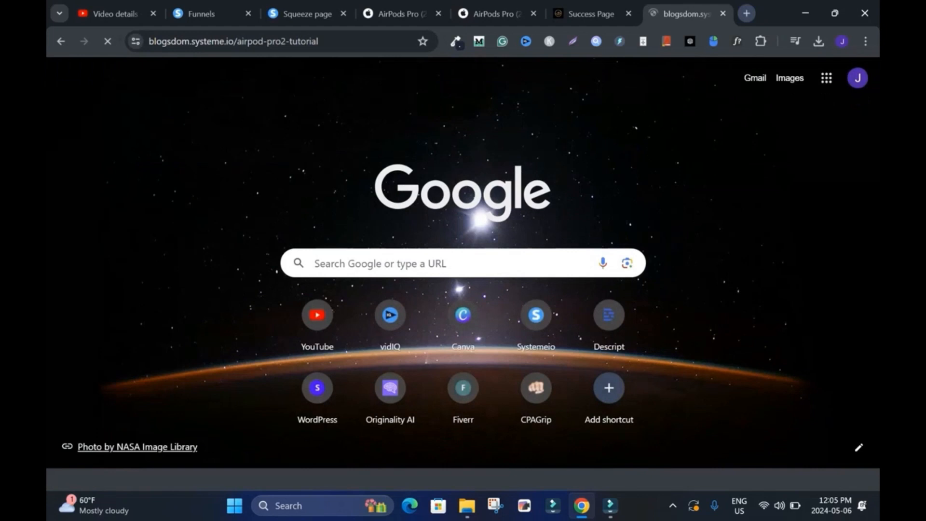
pyautogui.scroll(-10, 463, 270)
pyautogui.scroll(5, 463, 270)
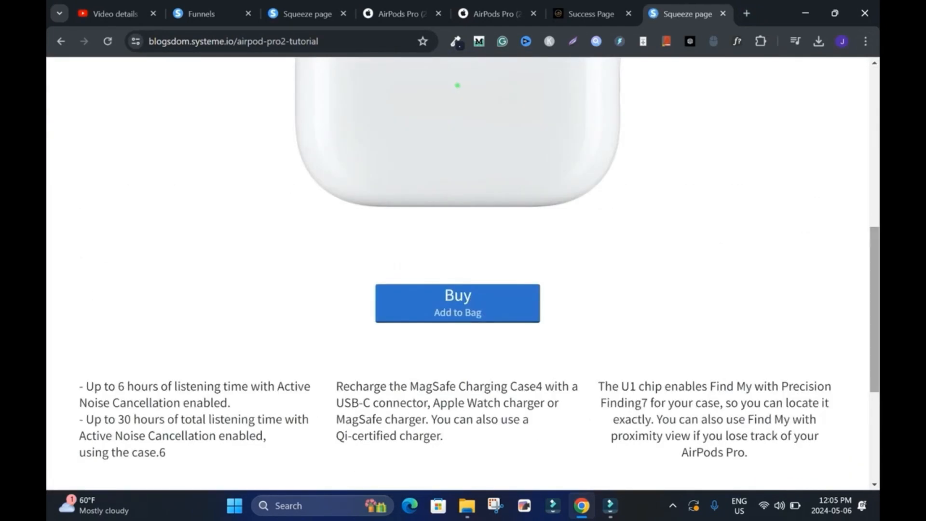
# Step: Test the live page's first Buy button and look over the Apple product page it opens
pyautogui.click(458, 303)
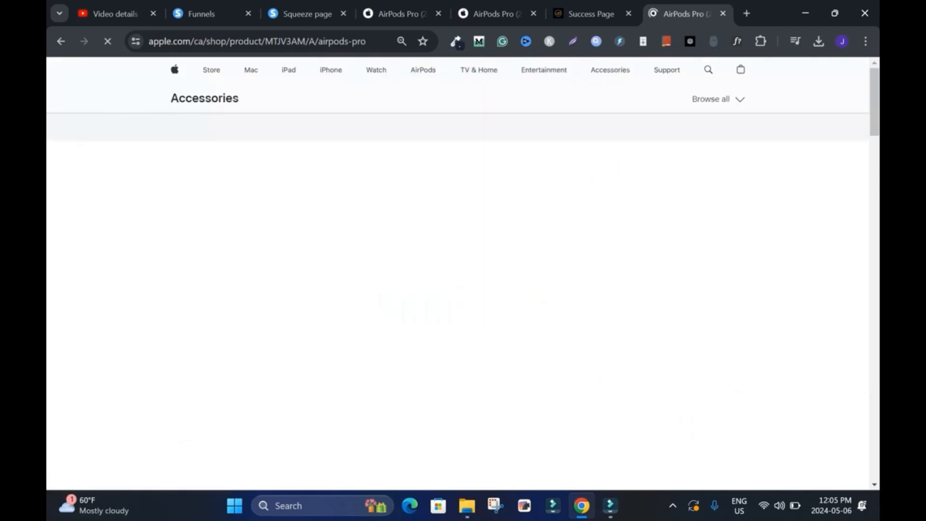
pyautogui.scroll(-1, 458, 303)
pyautogui.moveTo(875, 82)
pyautogui.mouseDown()
pyautogui.moveTo(874, 142)
pyautogui.moveTo(875, 95)
pyautogui.mouseUp()
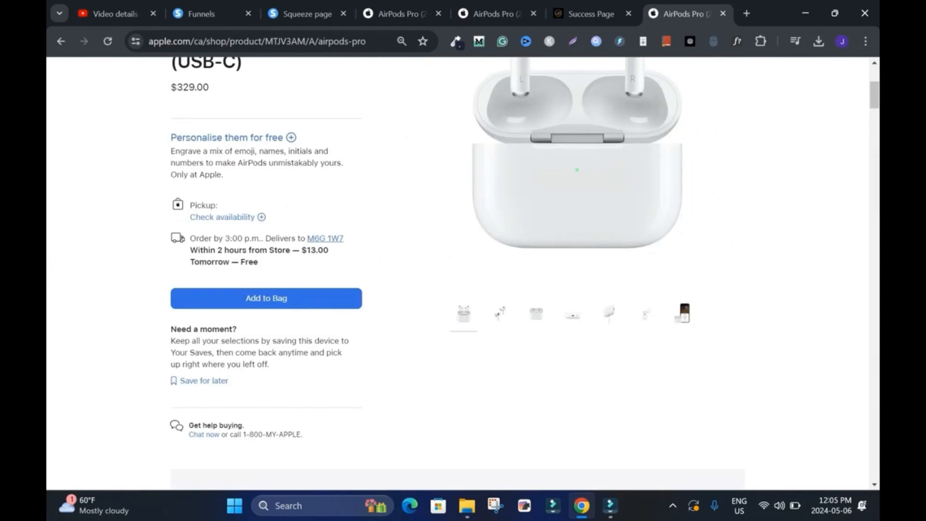
# Step: Check the original Apple product page's address, and return to the live landing page to review its Buy buttons and feature columns
pyautogui.click(497, 14)
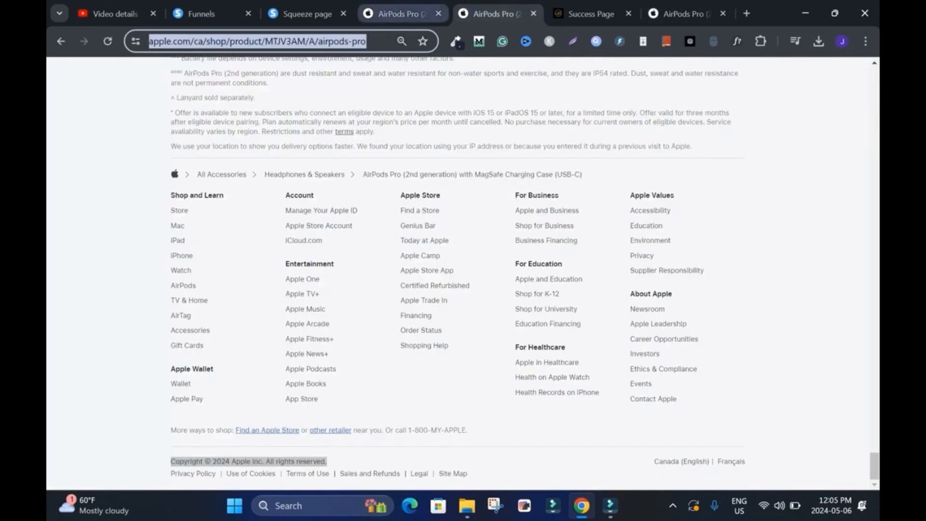
pyautogui.click(308, 14)
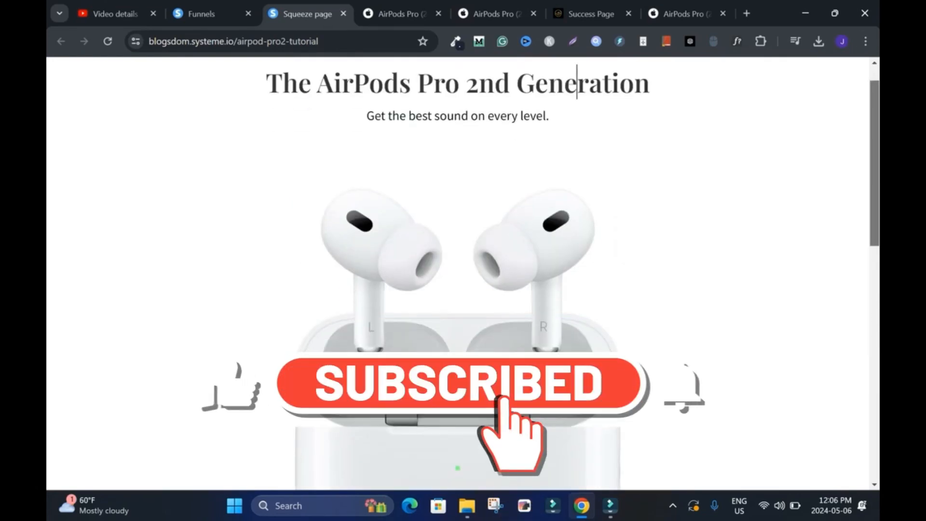
pyautogui.scroll(-4, 577, 79)
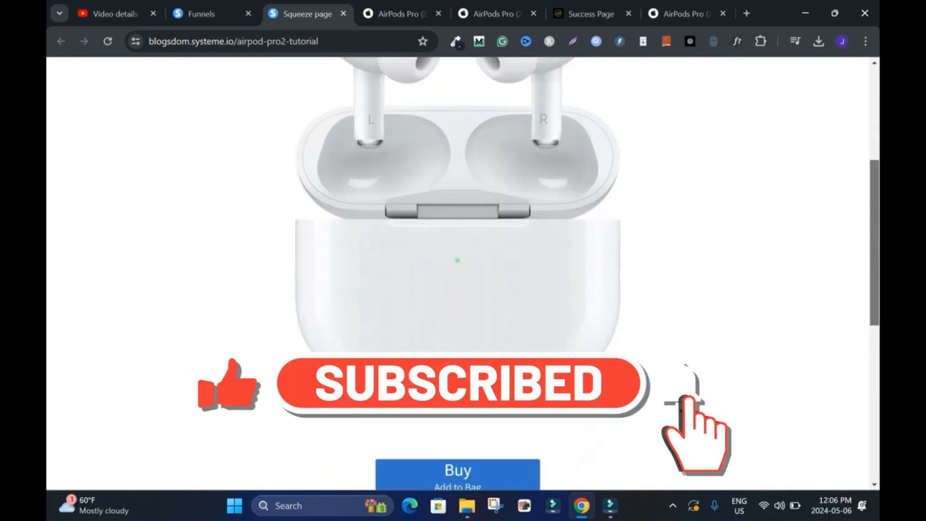
pyautogui.scroll(-6, 463, 270)
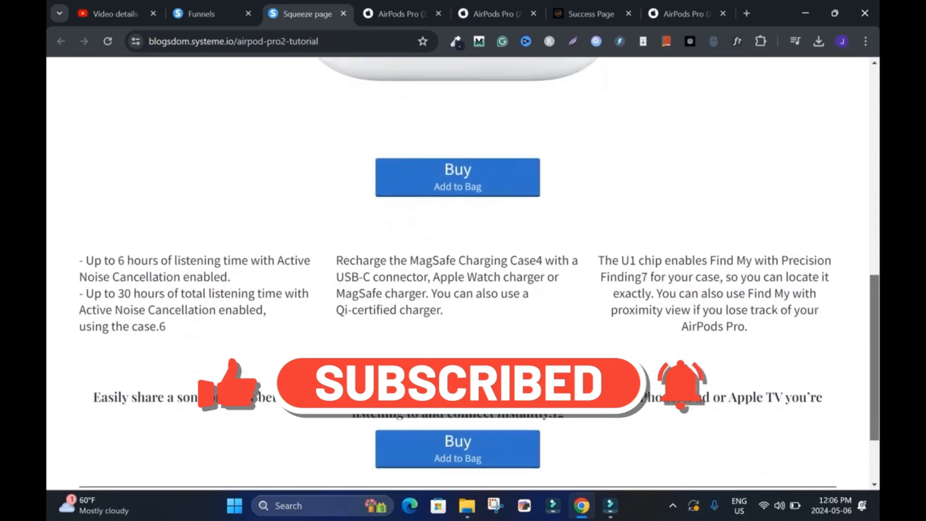